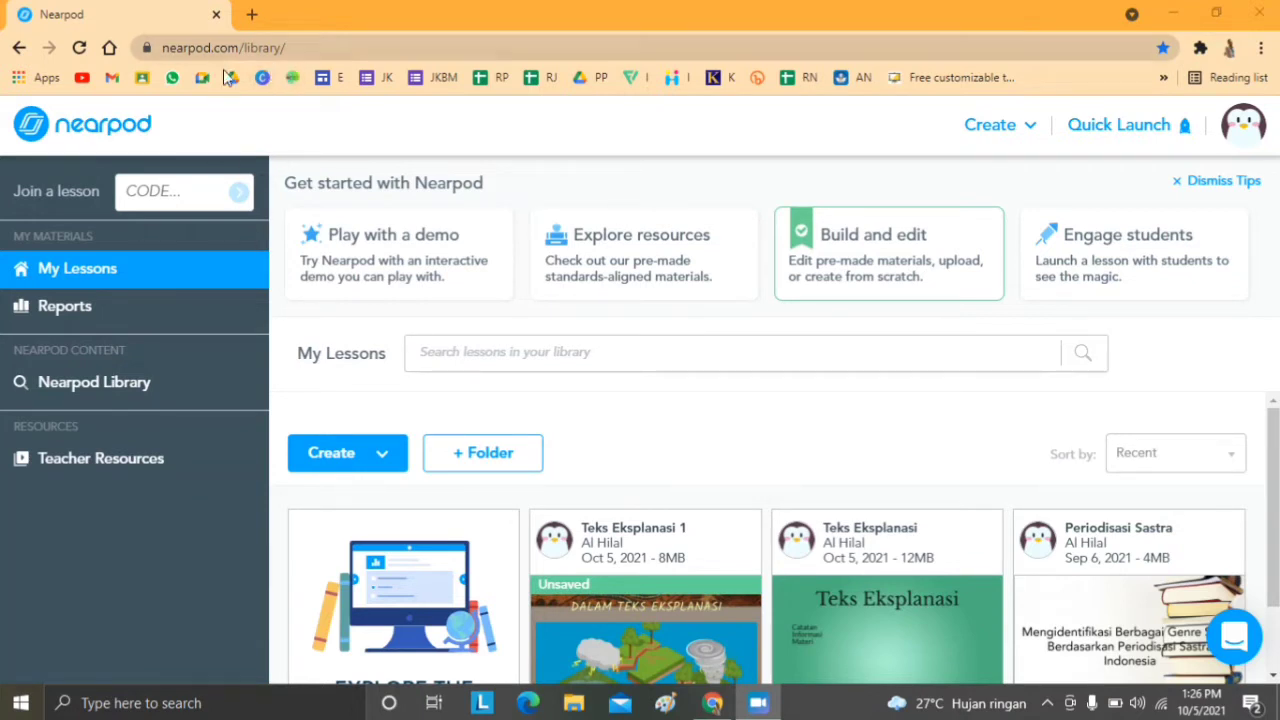
# Open the bookmarked Nearpod site in a fresh browser tab and close the old Nearpod tab.
pyautogui.click(308, 47)
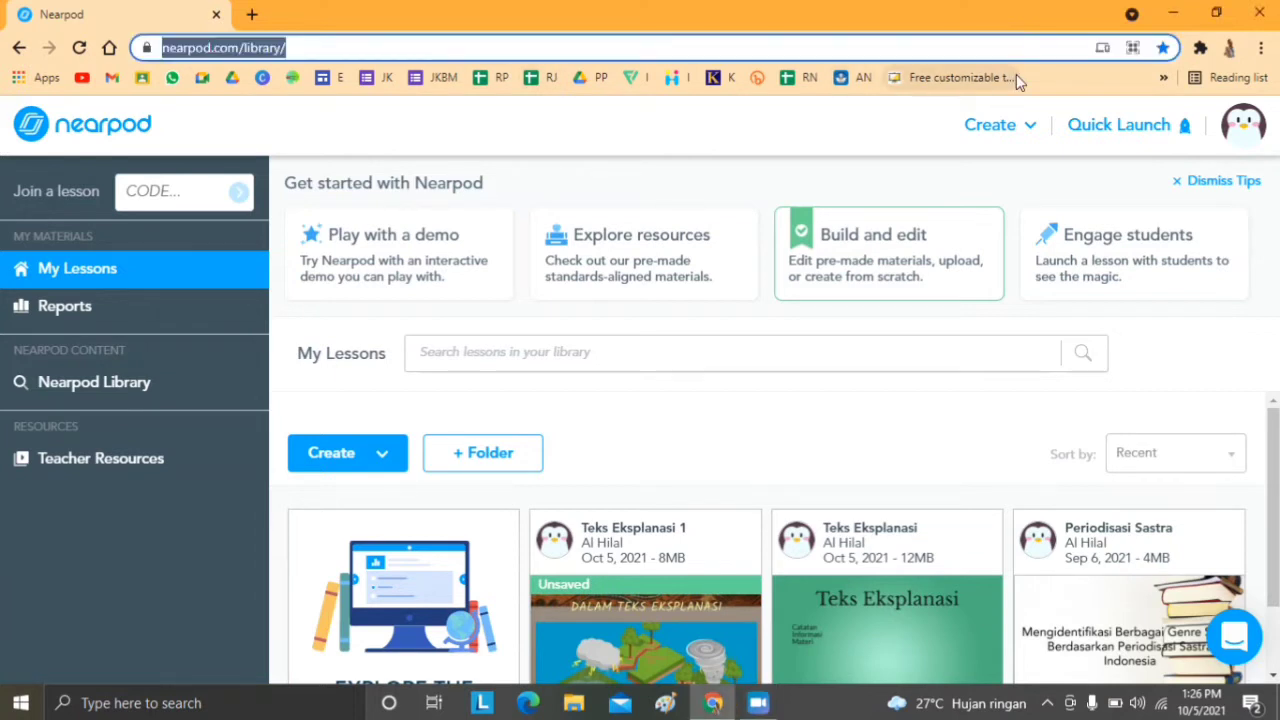
pyautogui.click(1163, 77)
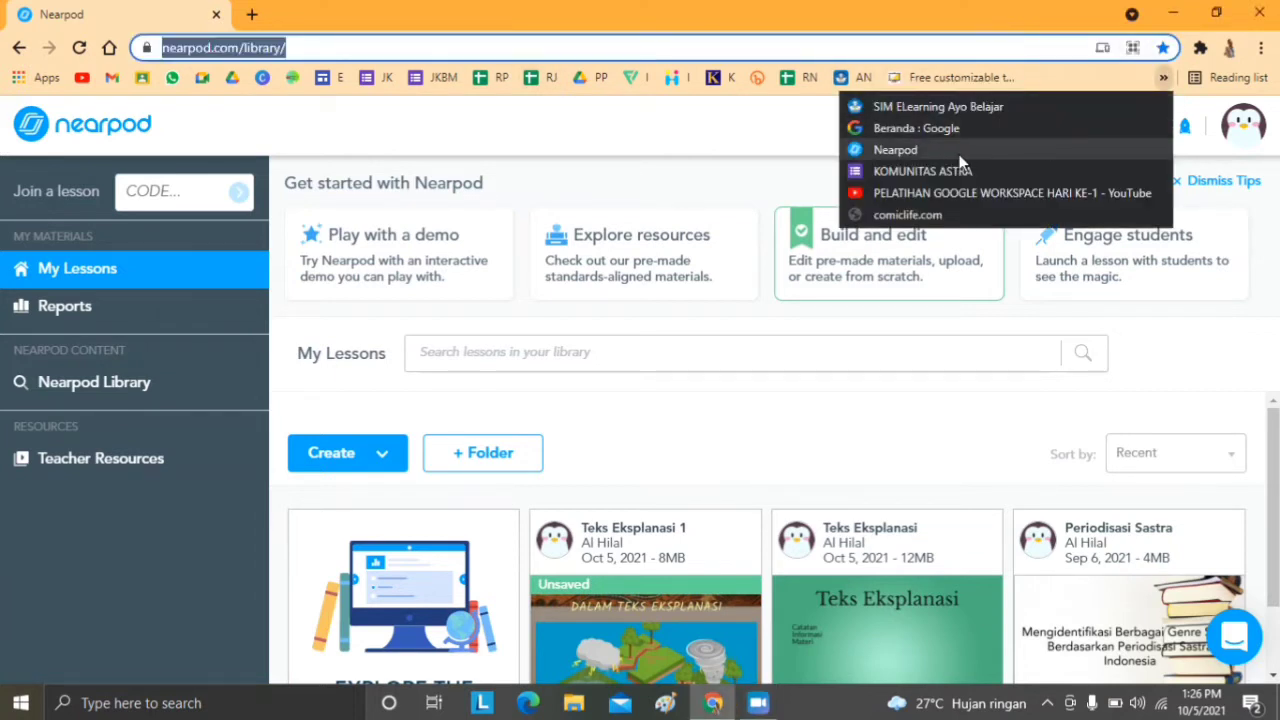
pyautogui.click(1042, 149)
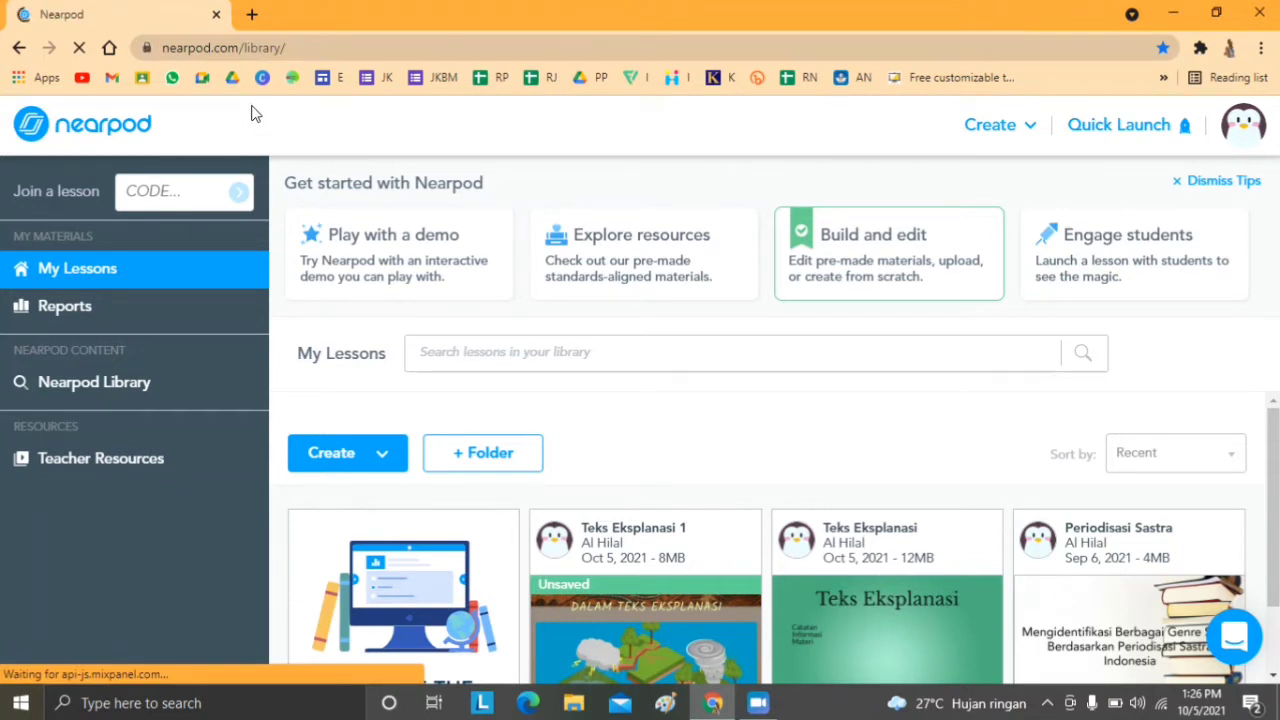
pyautogui.click(252, 14)
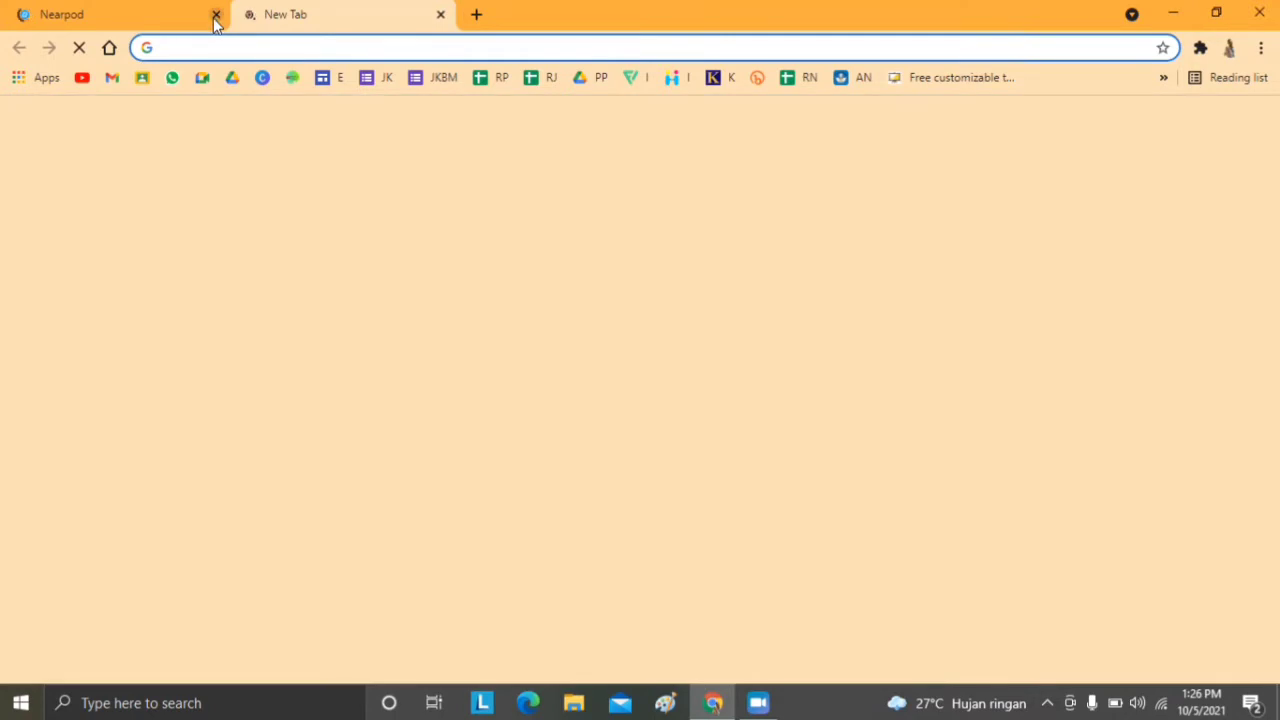
pyautogui.click(216, 16)
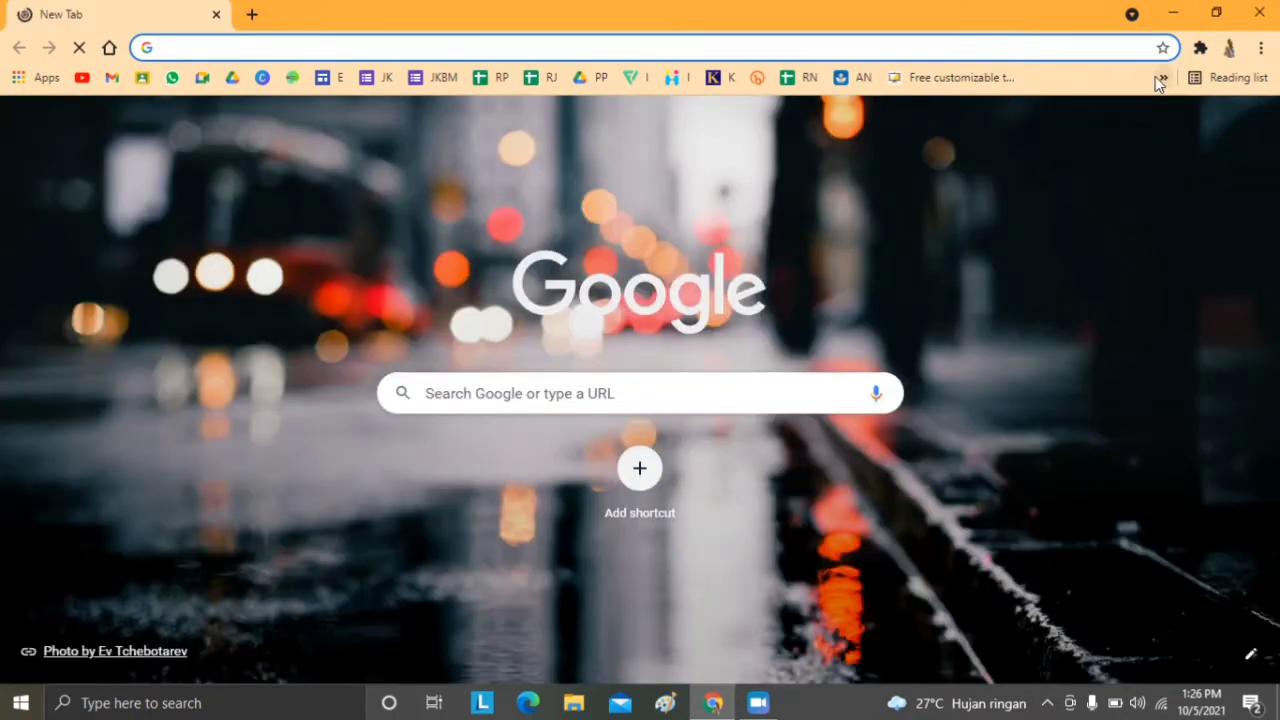
pyautogui.click(1161, 78)
pyautogui.click(880, 150)
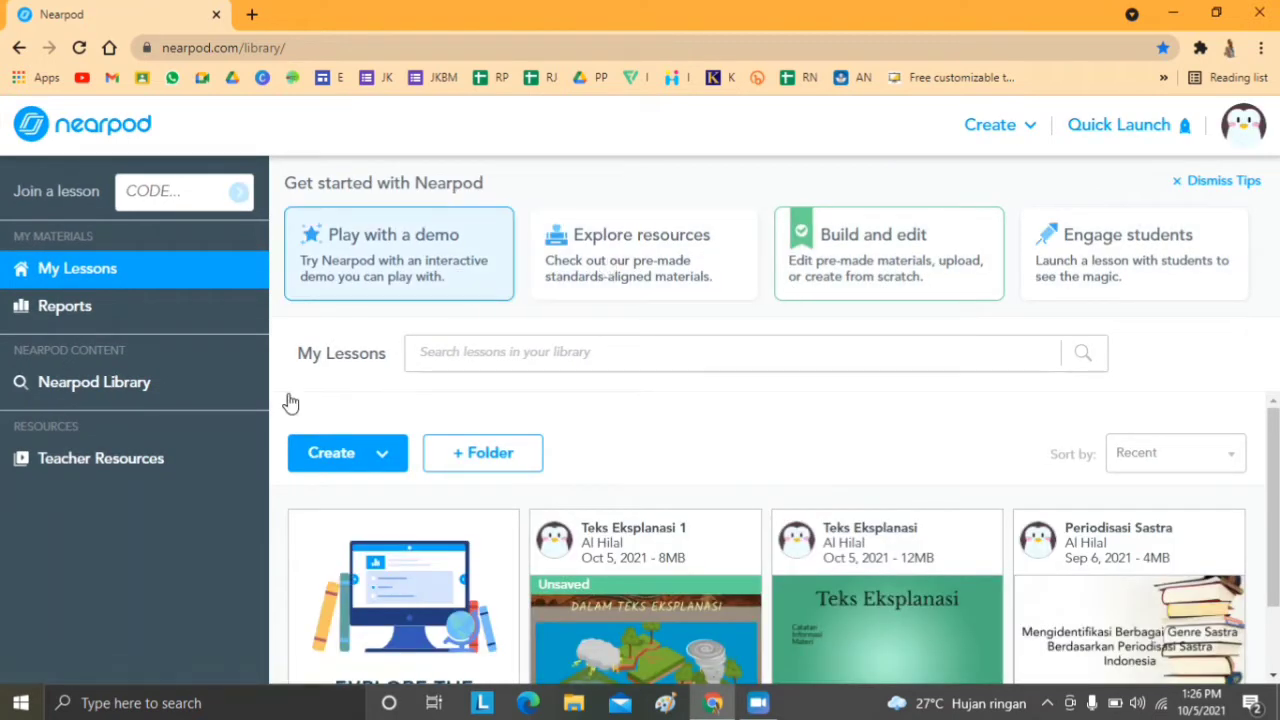
# Create a new blank lesson in the My Lessons library.
pyautogui.scroll(-1, 794, 429)
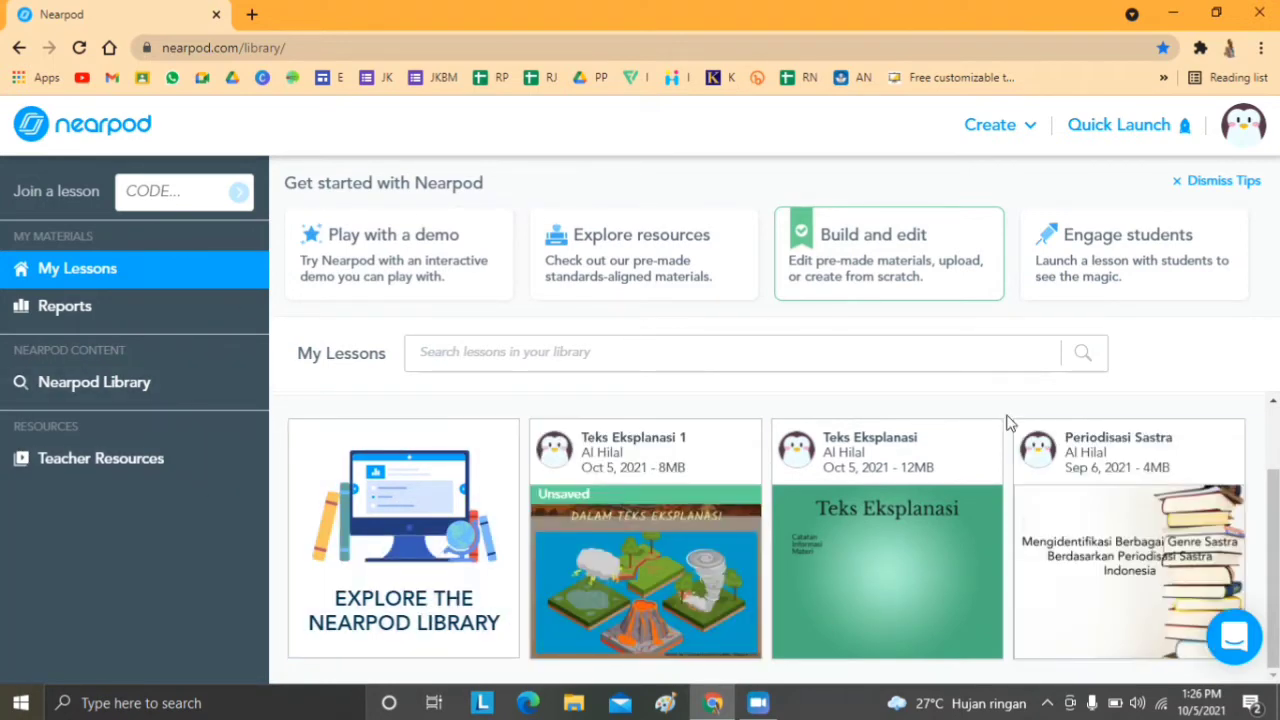
pyautogui.scroll(1, 1008, 422)
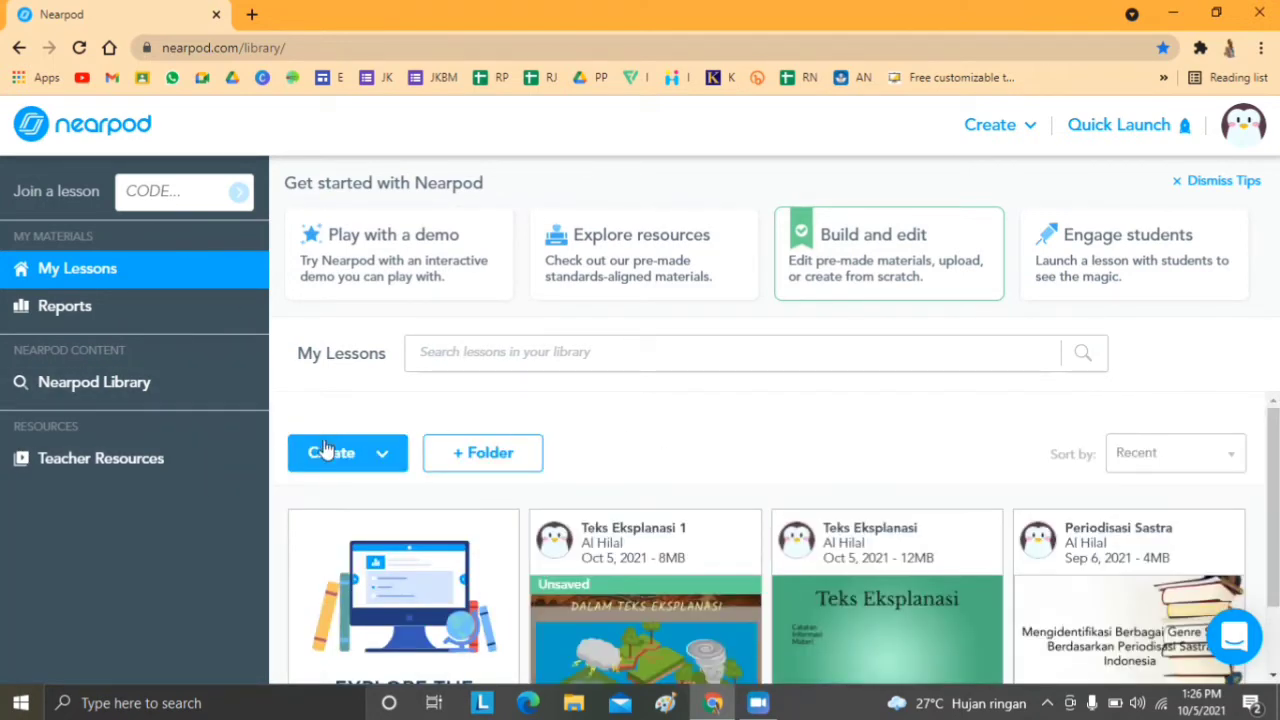
pyautogui.click(383, 458)
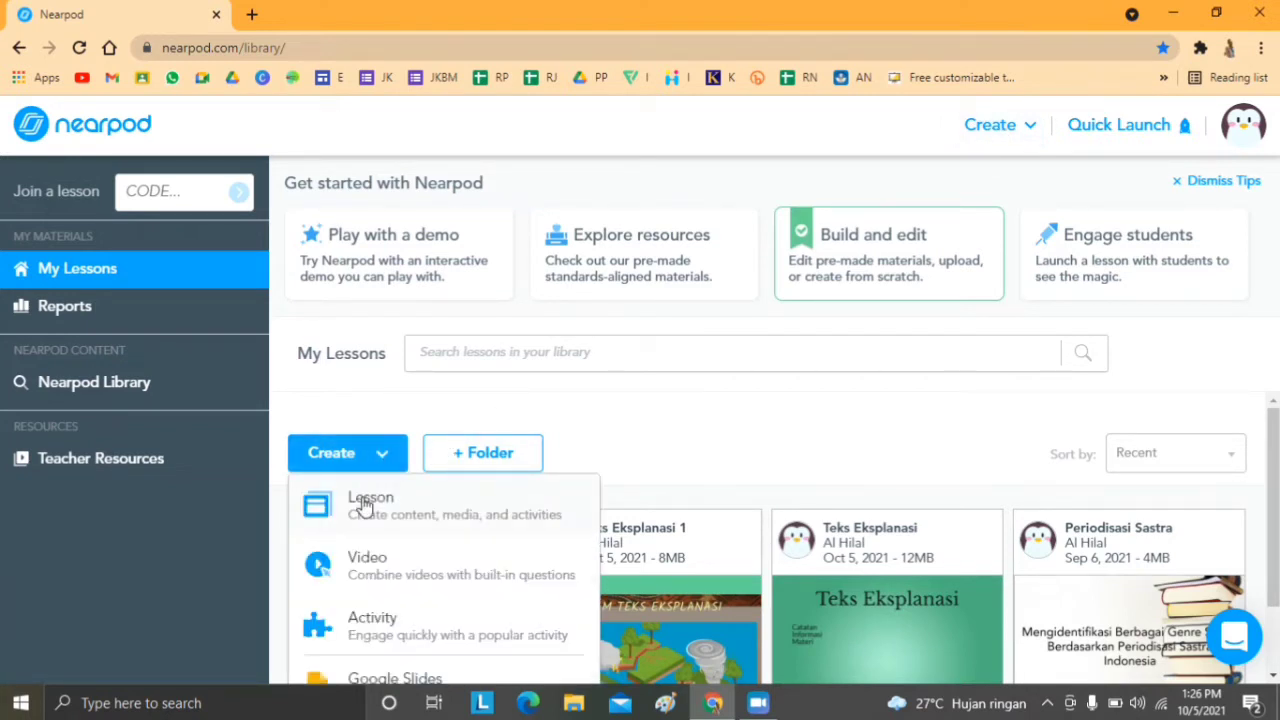
pyautogui.click(366, 505)
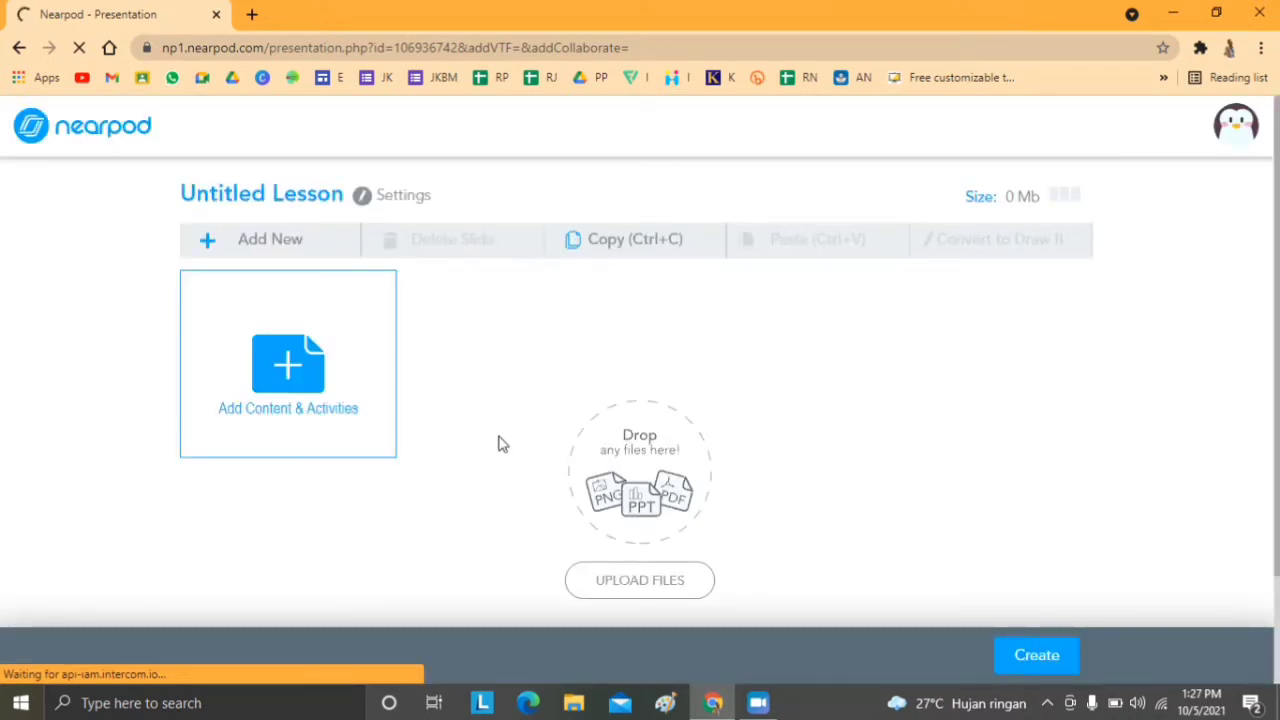
# Title the new lesson "Belajar Membaca".
pyautogui.click(287, 194)
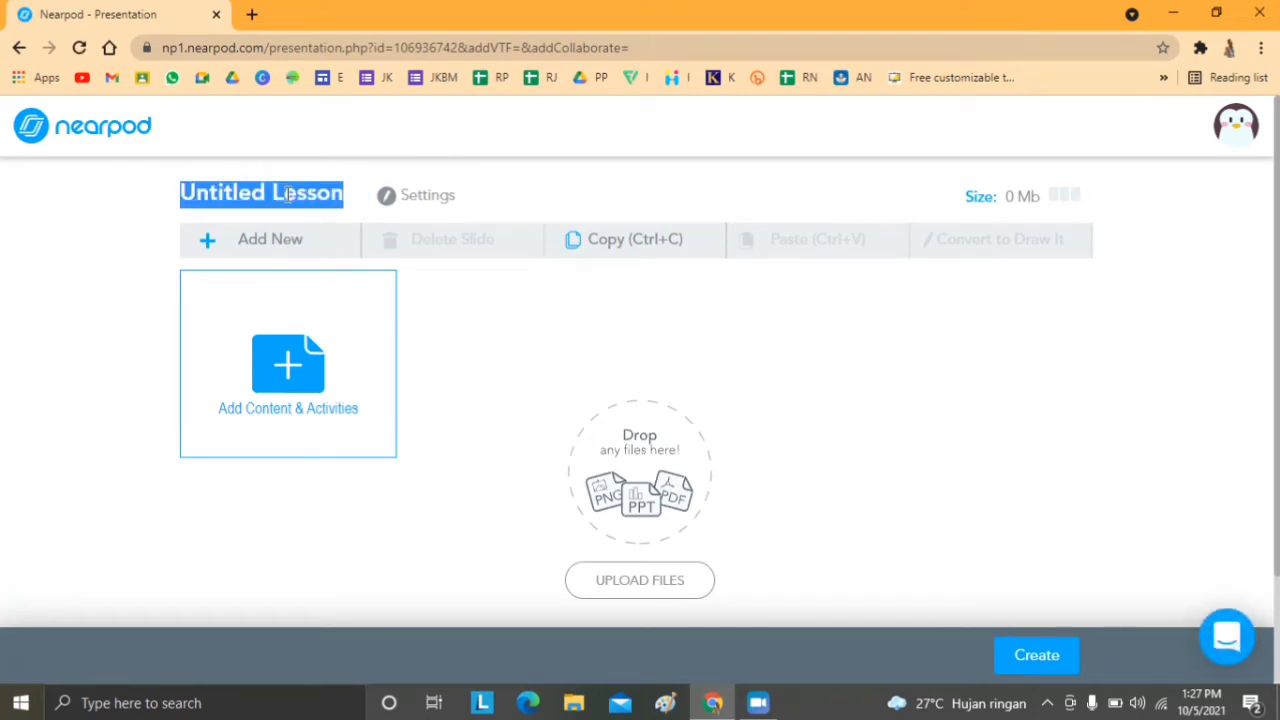
pyautogui.write('Belajar')
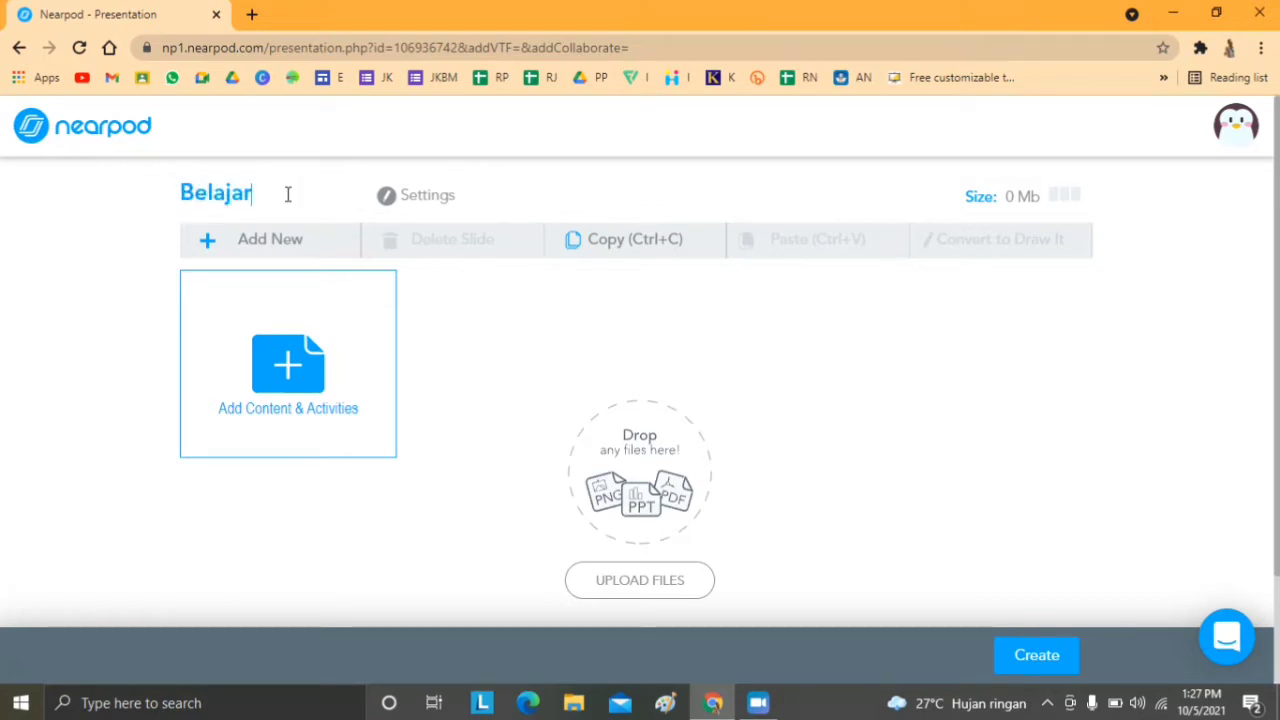
pyautogui.write(' Membaca')
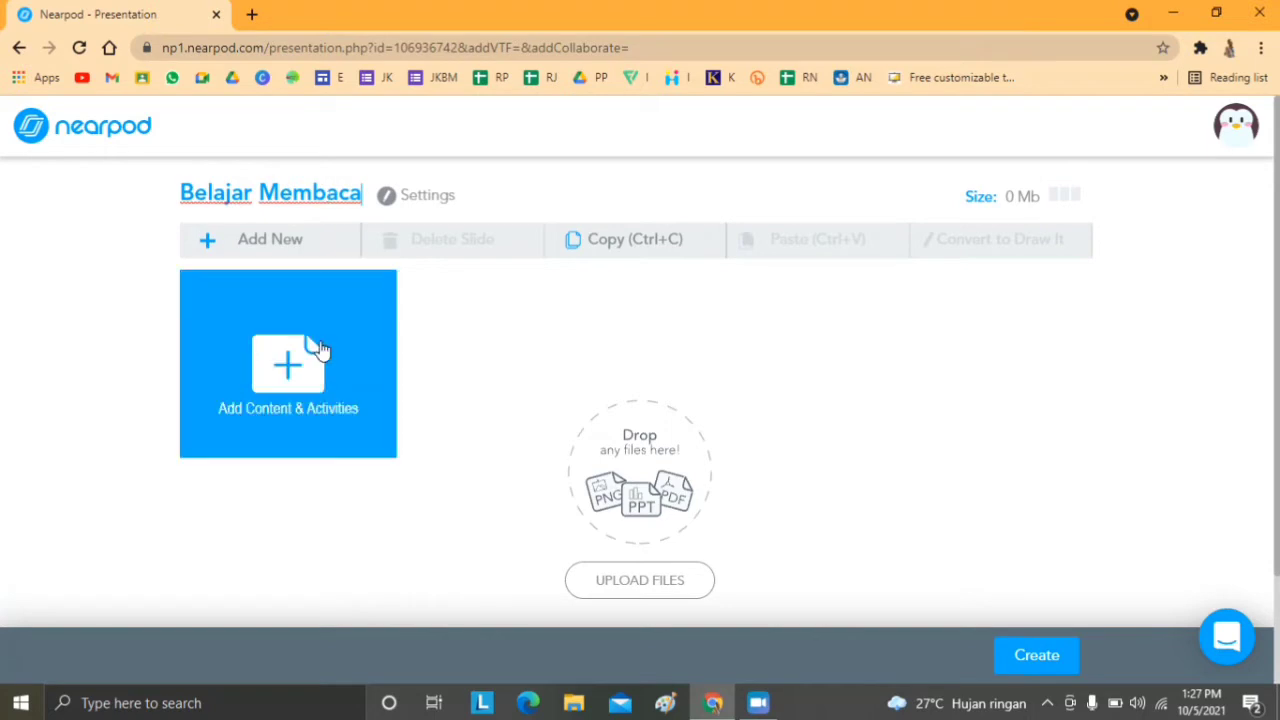
# Examine the content types and the student activity types that can be added to the lesson.
pyautogui.click(303, 372)
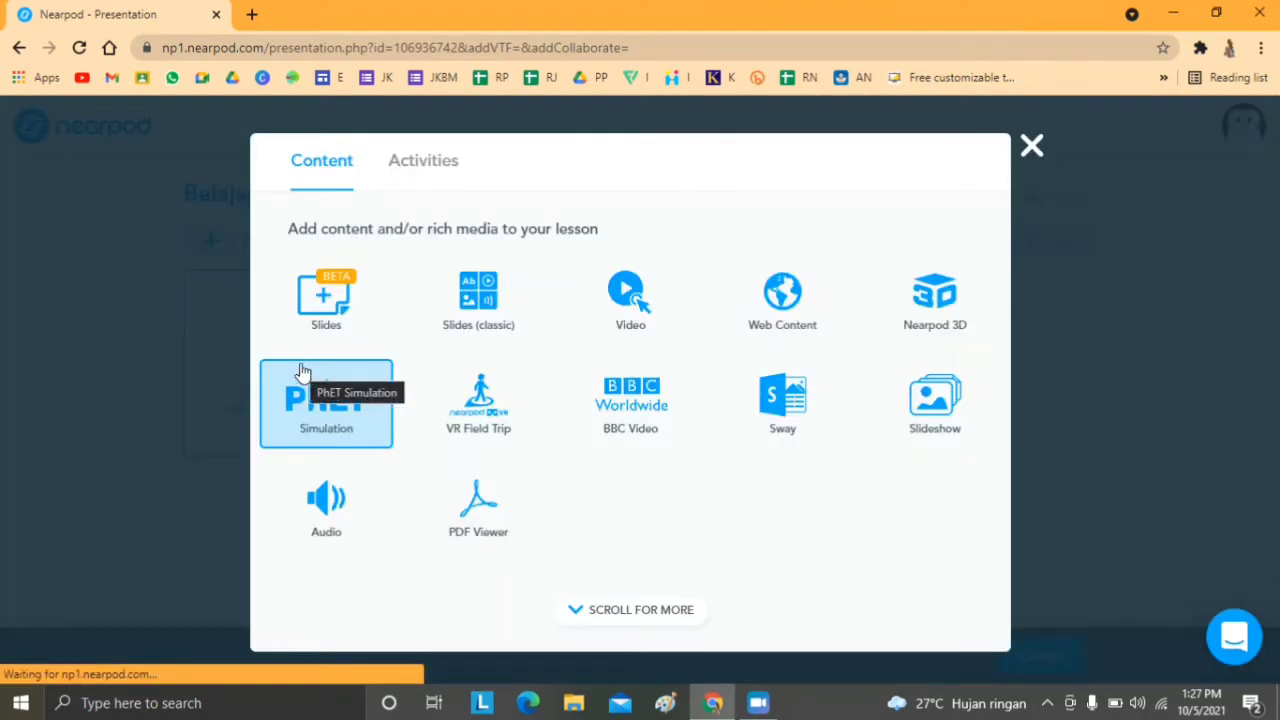
pyautogui.click(1031, 146)
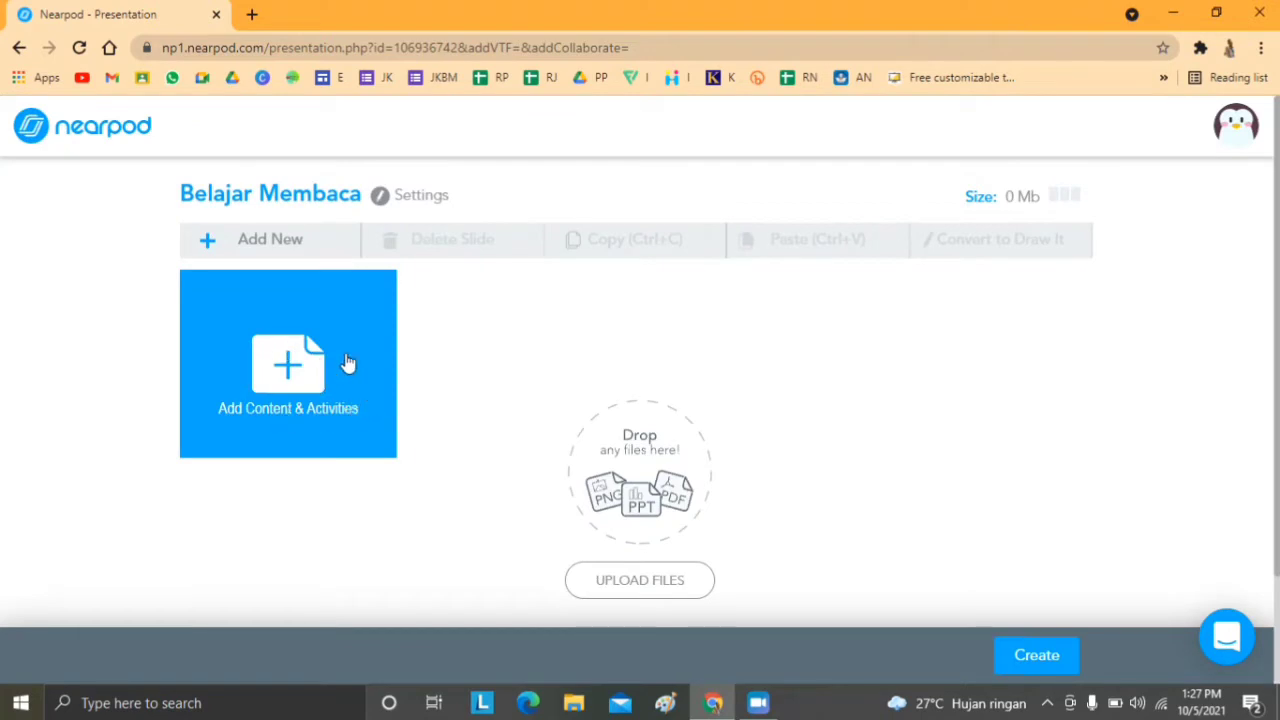
pyautogui.click(293, 369)
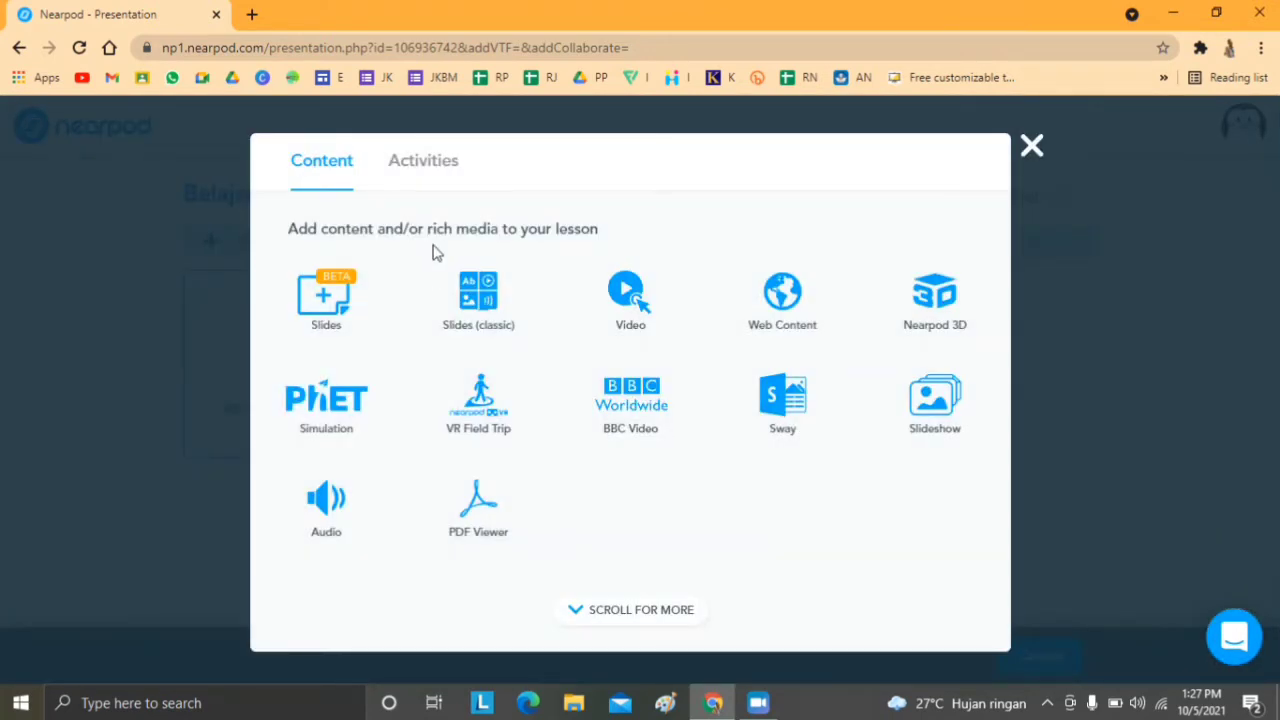
pyautogui.click(412, 175)
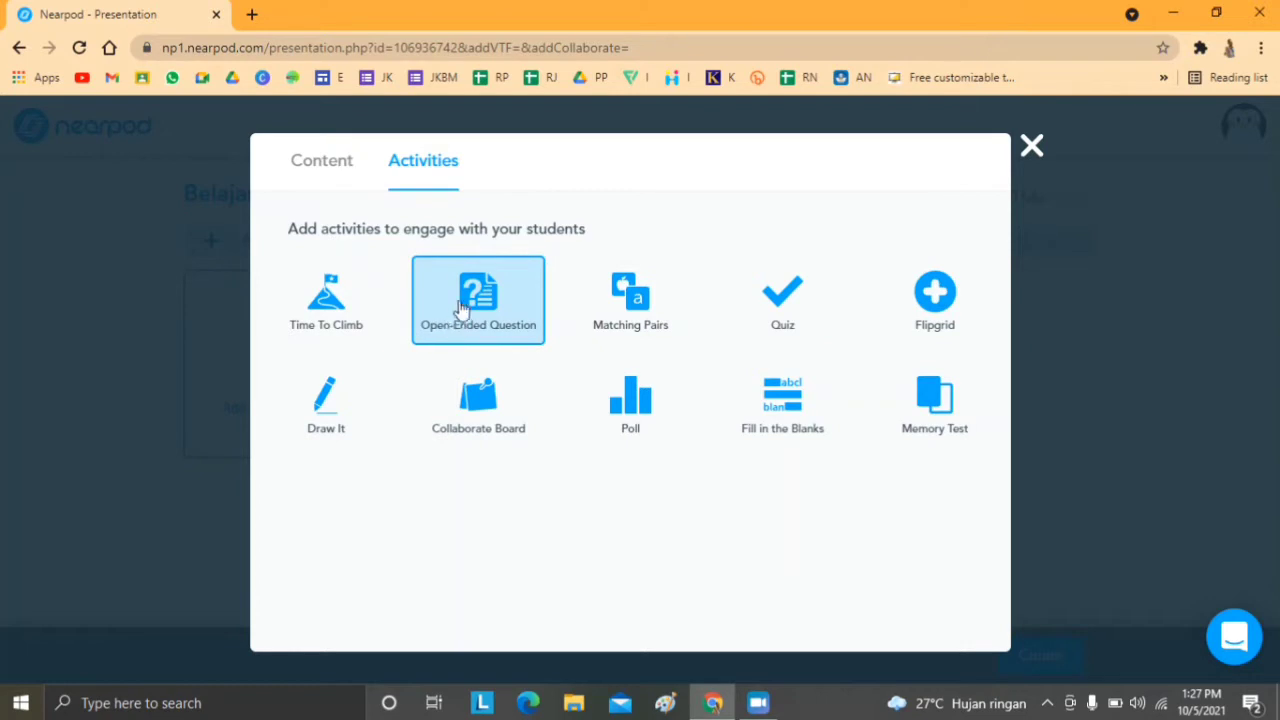
pyautogui.click(335, 171)
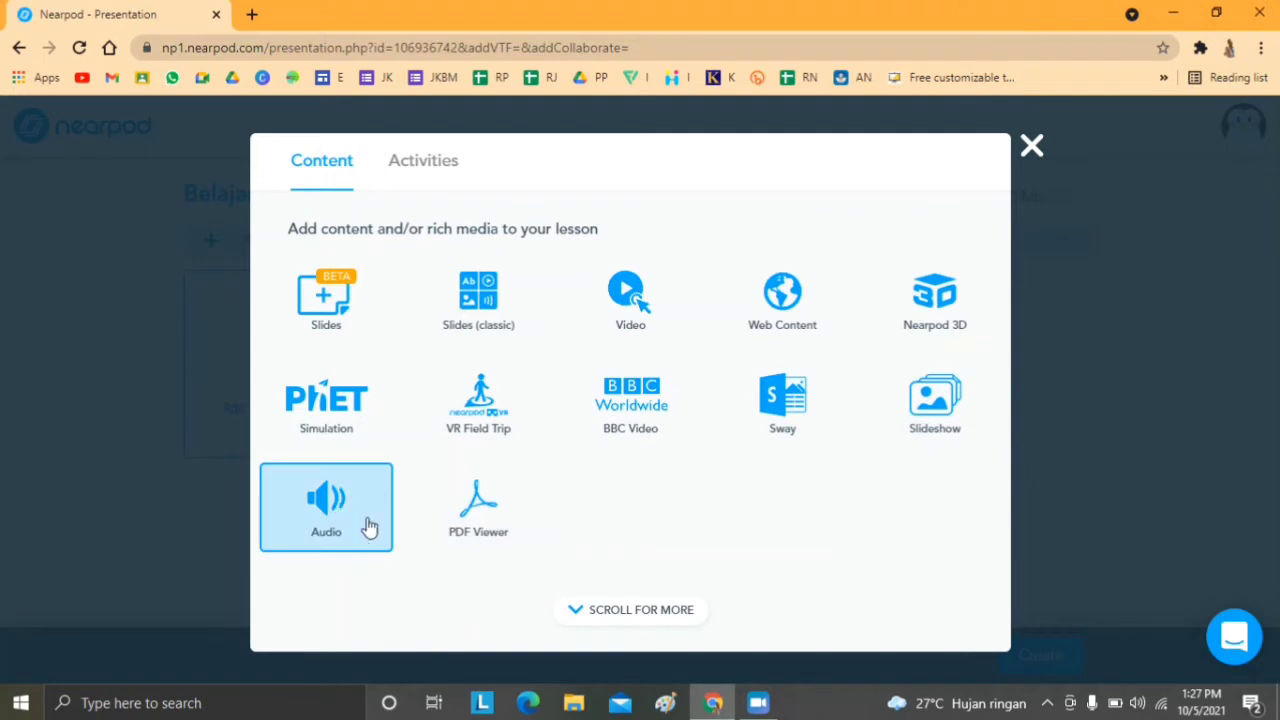
pyautogui.click(430, 175)
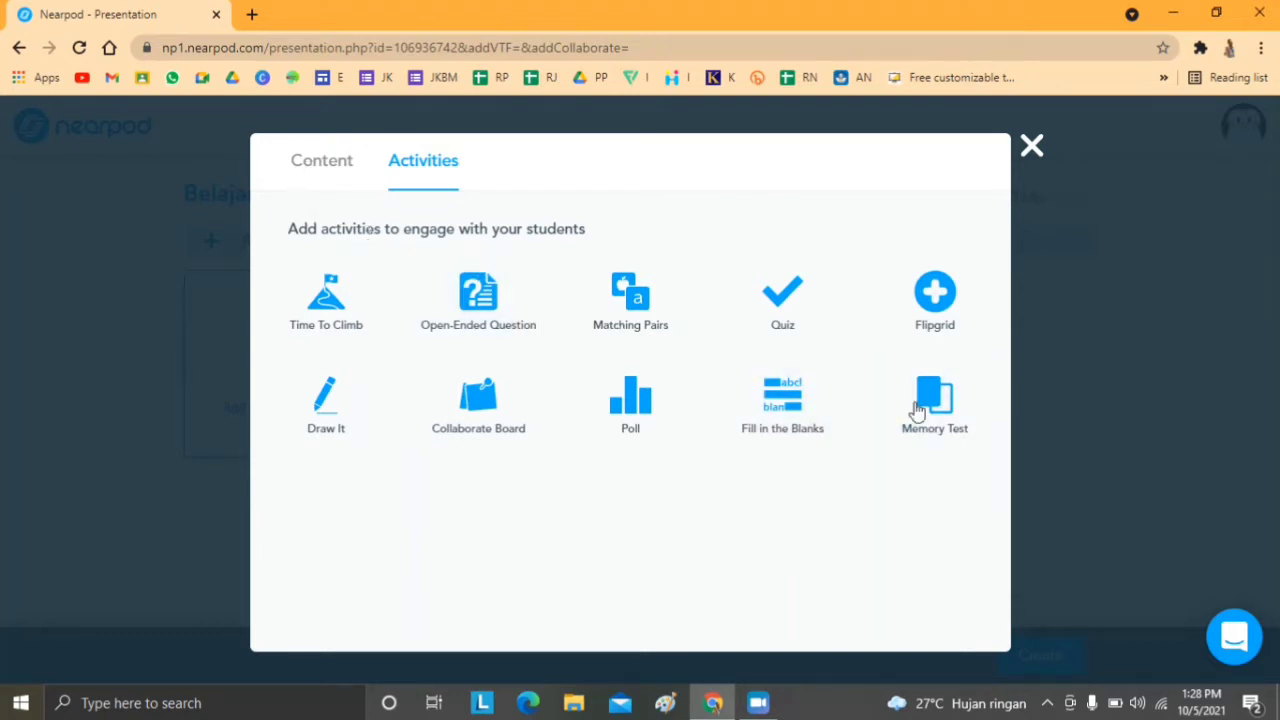
pyautogui.click(315, 165)
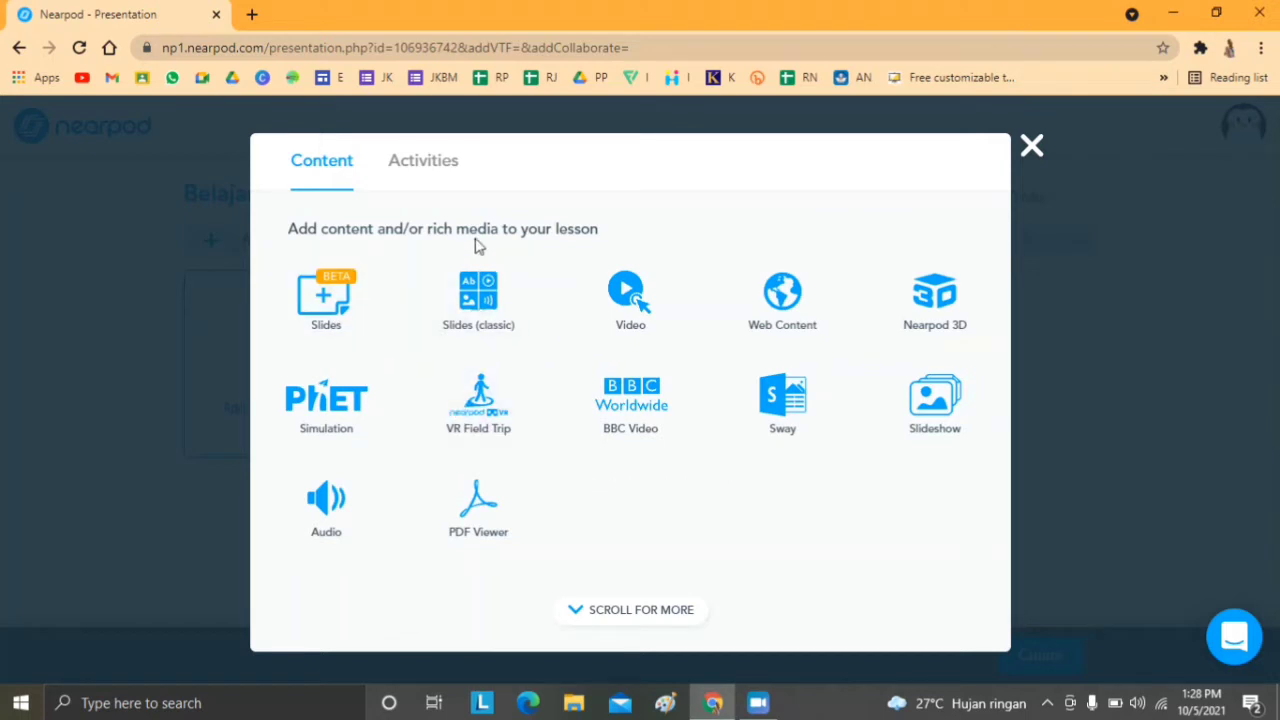
# Add a classic slide to the lesson and apply the blue theme with white title text.
pyautogui.click(480, 297)
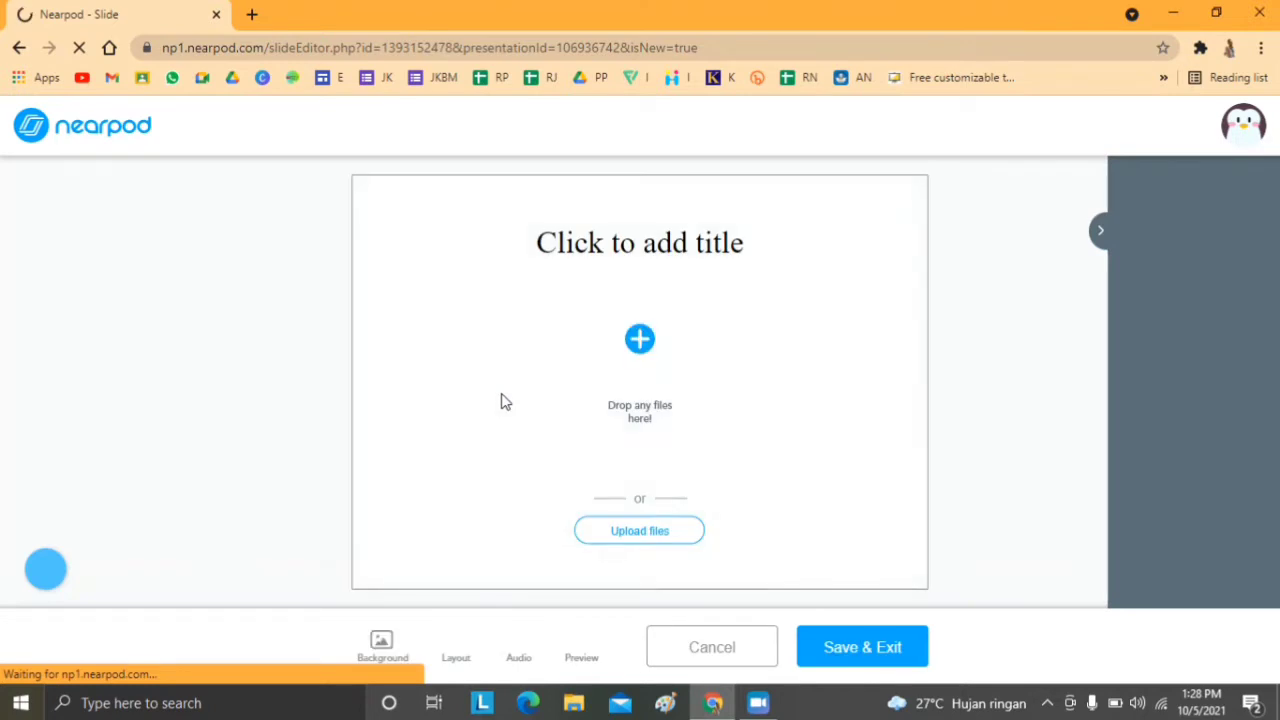
pyautogui.moveTo(686, 406)
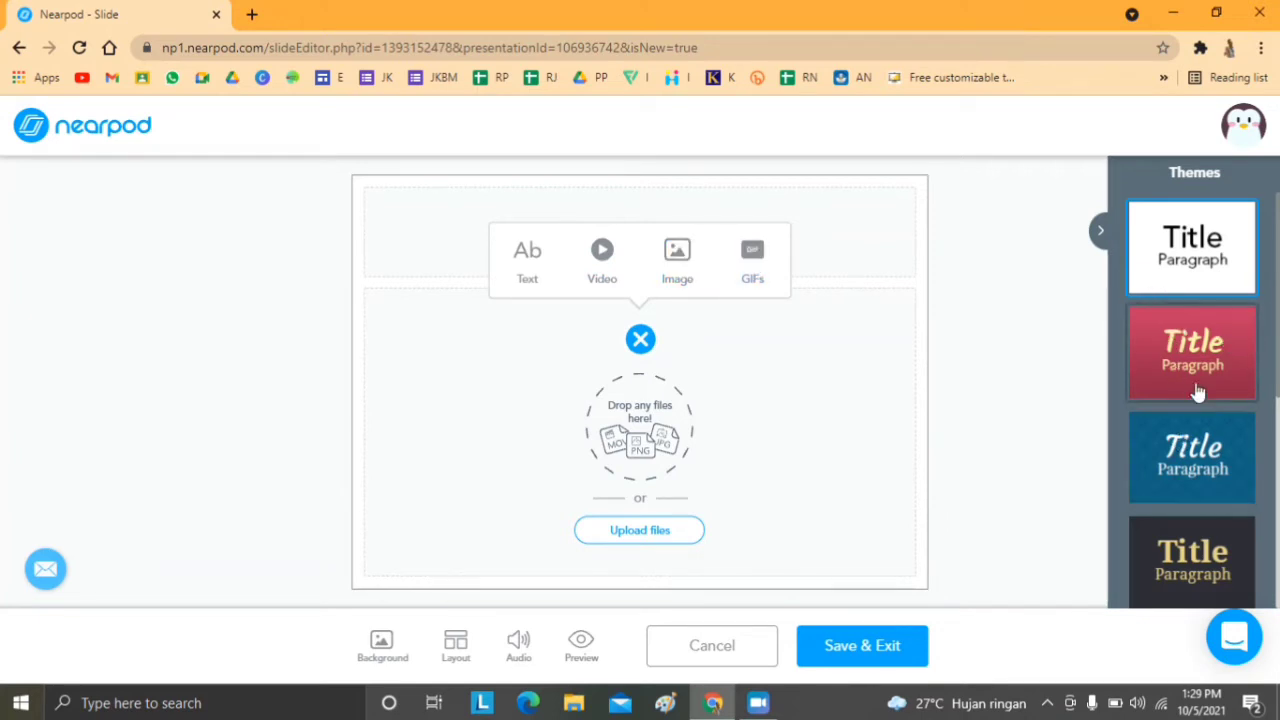
pyautogui.scroll(-1, 1197, 385)
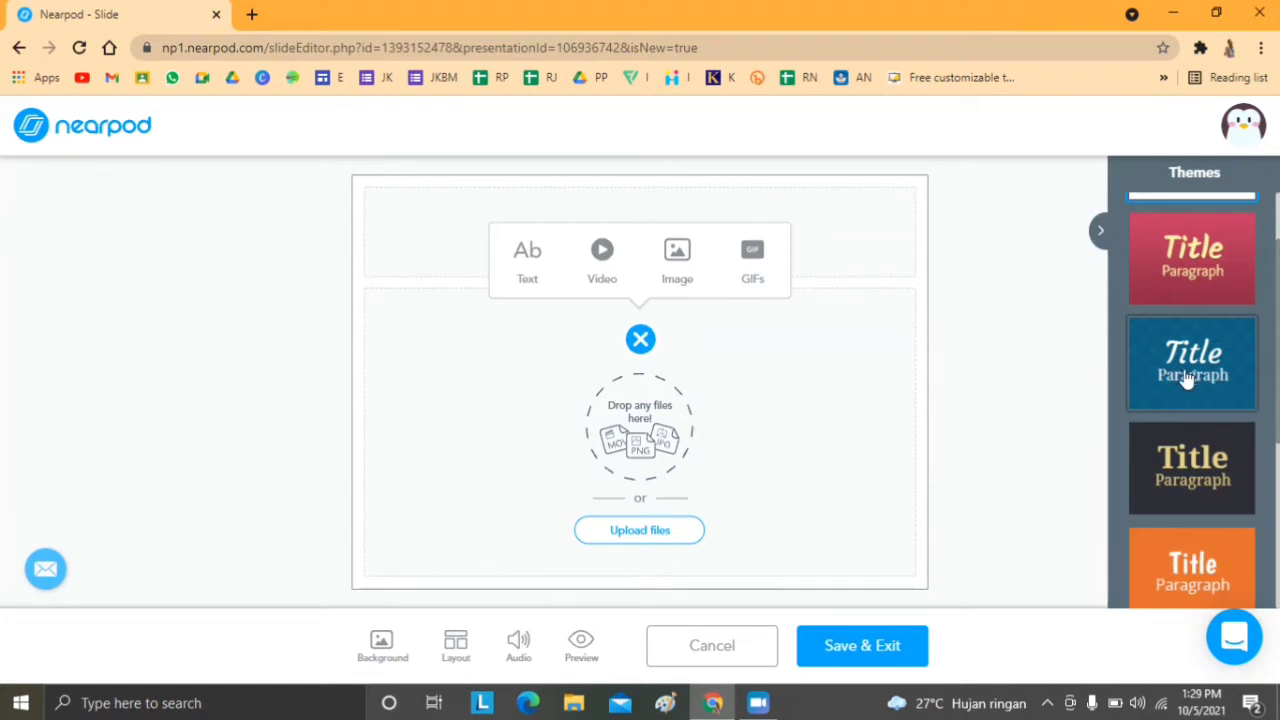
pyautogui.click(1187, 375)
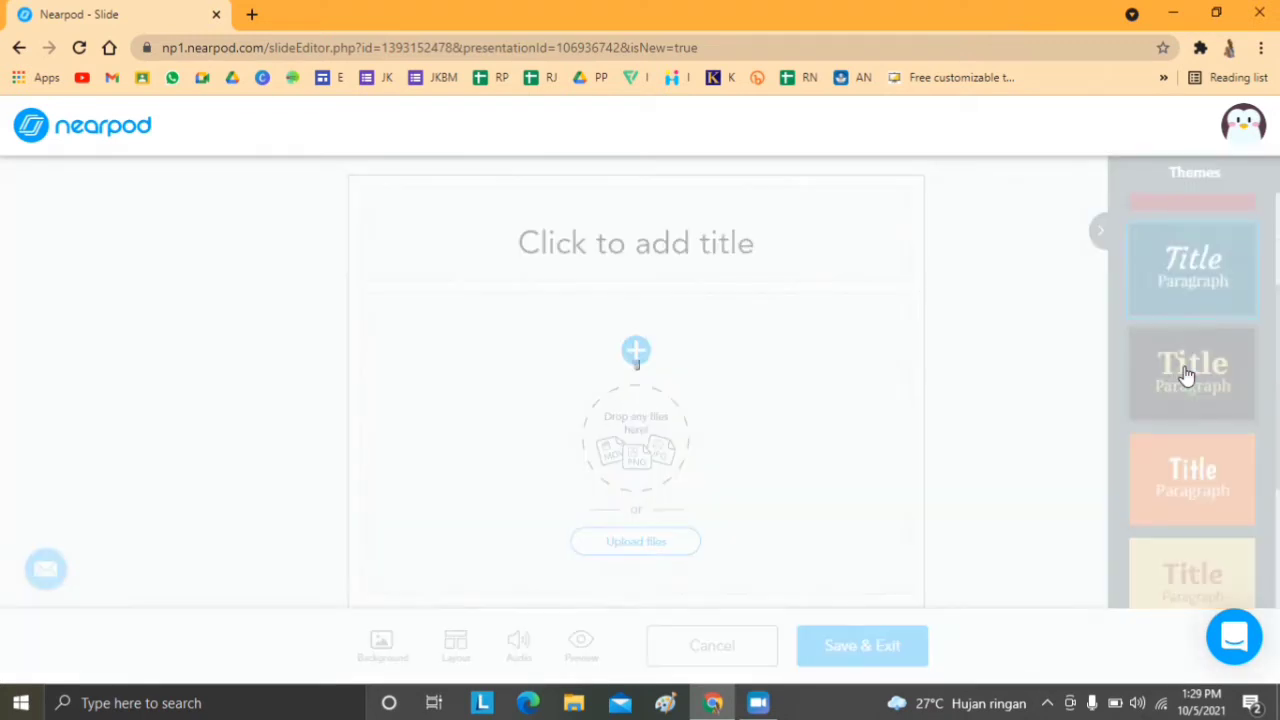
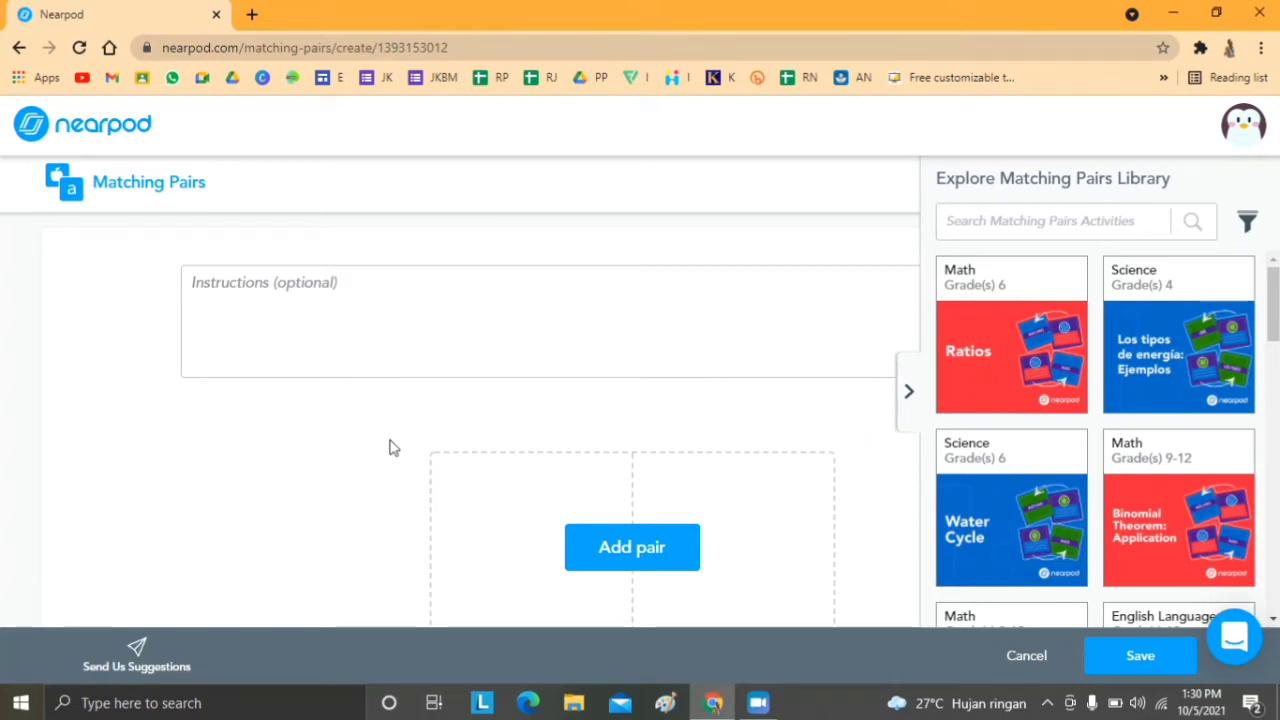
# Load the Grade 2 English Language Arts activity "Fact & Opinion: Examples" from the Matching Pairs library.
pyautogui.scroll(-1, 660, 455)
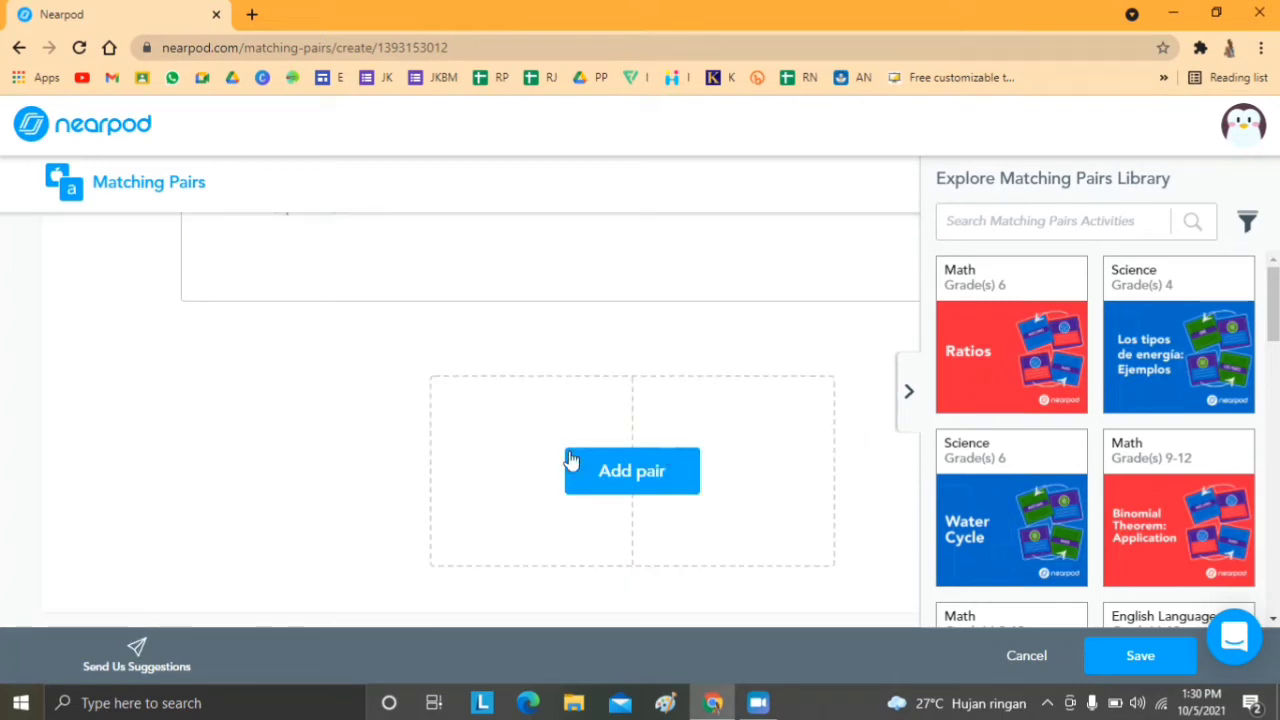
pyautogui.scroll(1, 714, 455)
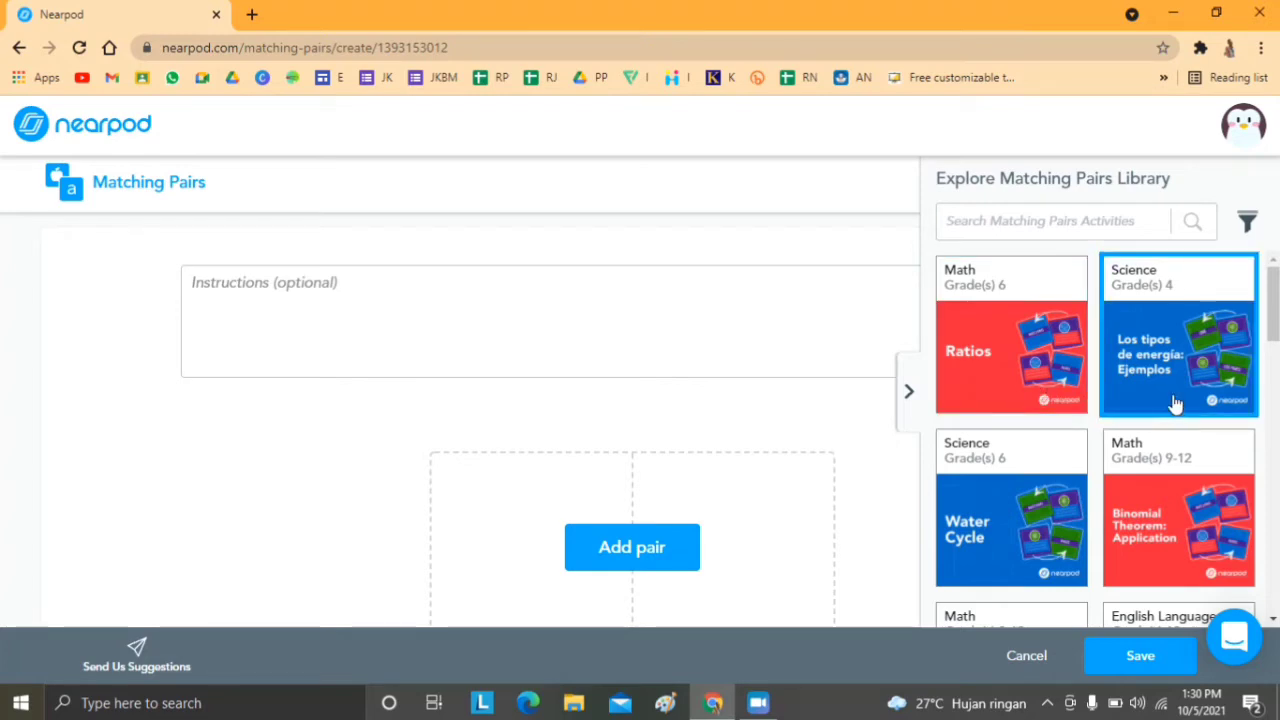
pyautogui.scroll(-2, 1176, 405)
pyautogui.scroll(-1, 1177, 437)
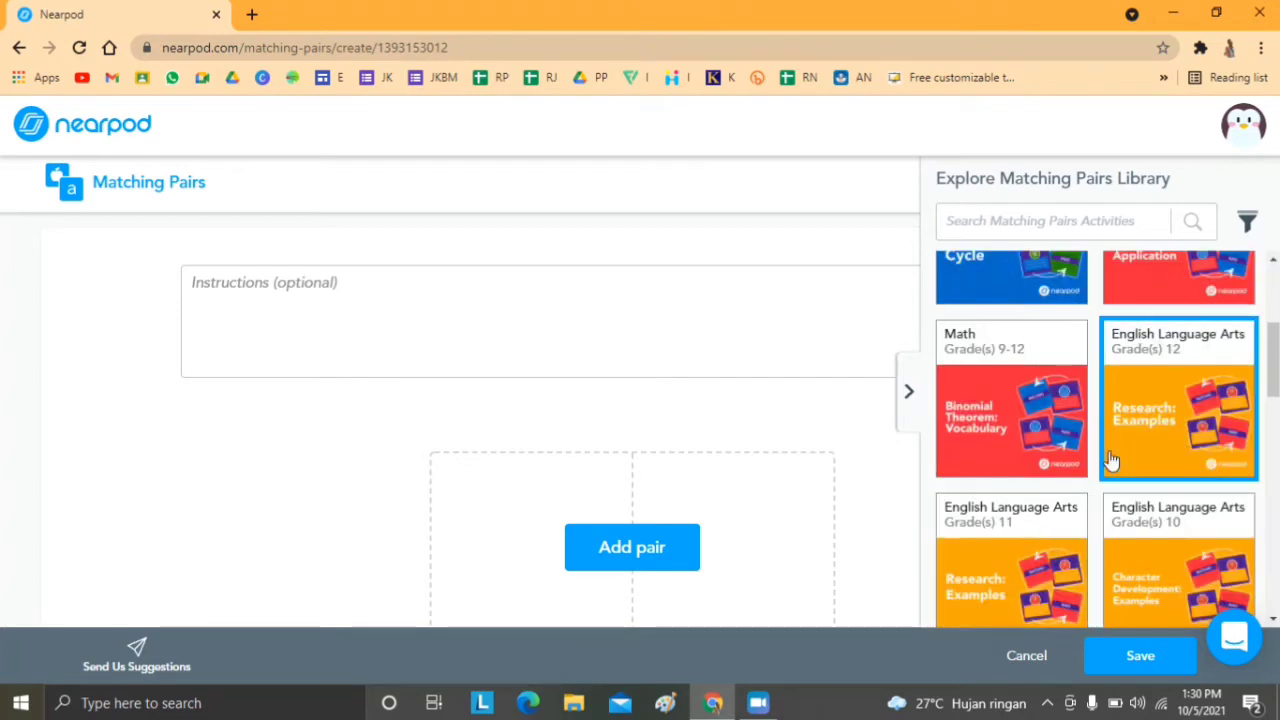
pyautogui.scroll(-3, 1185, 445)
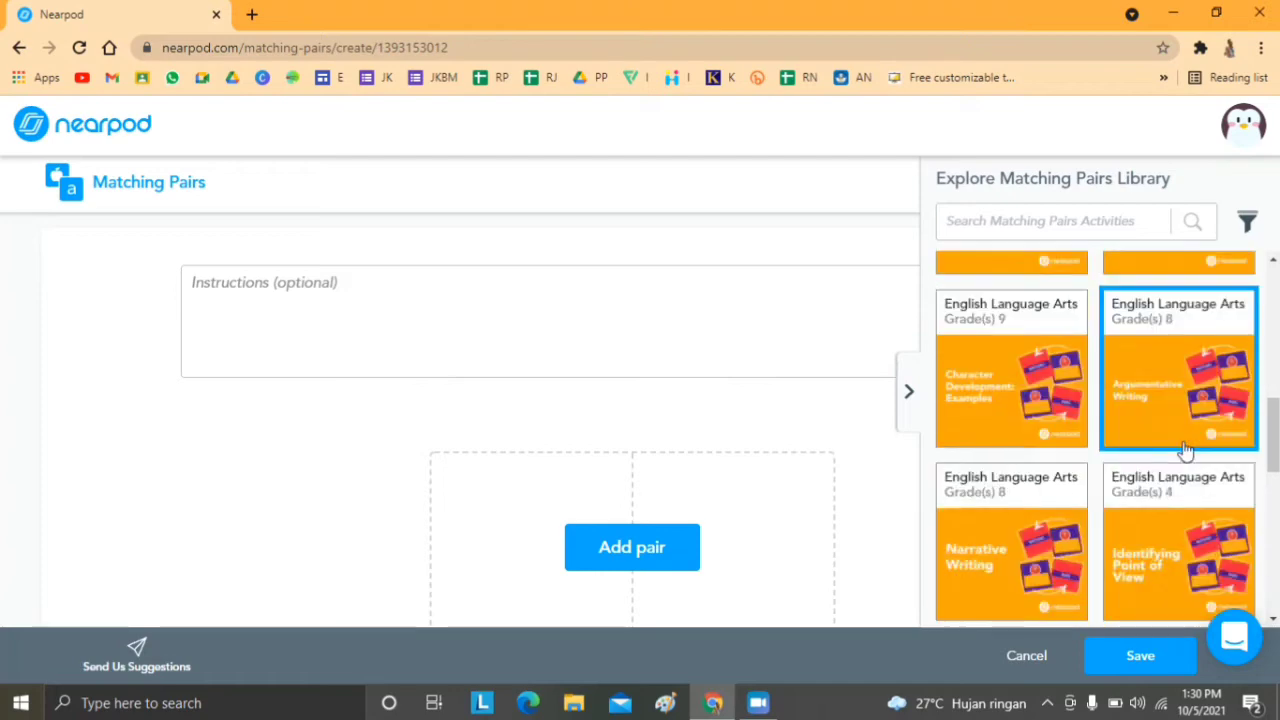
pyautogui.scroll(-3, 1185, 450)
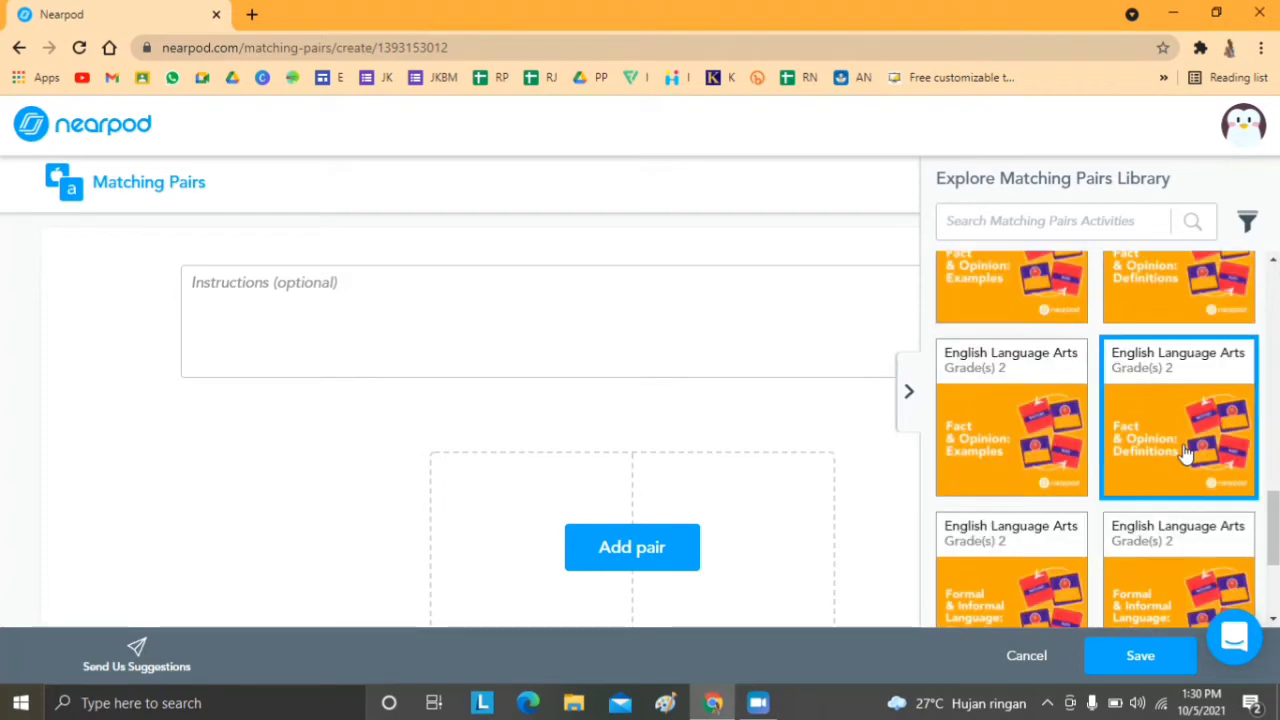
pyautogui.click(1001, 416)
# Review the loaded fact and opinion pairs and the blank form for adding another pair, leaving the form empty.
pyautogui.scroll(-3, 477, 486)
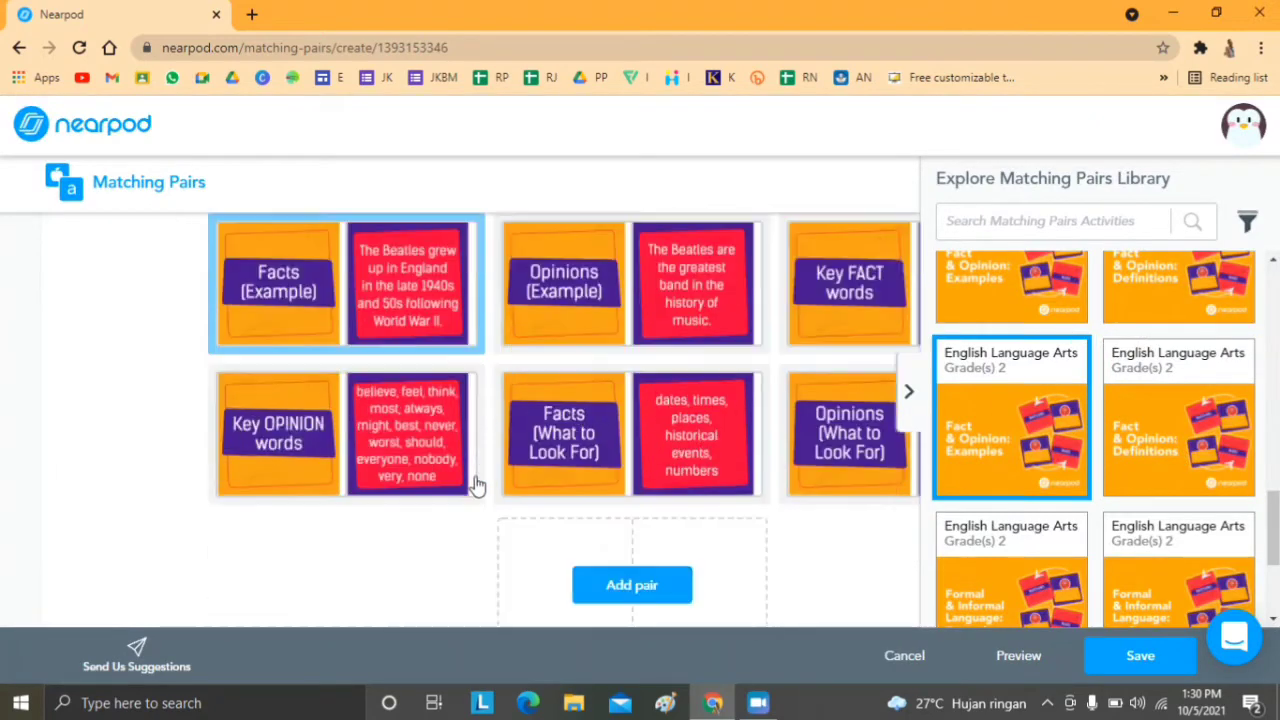
pyautogui.scroll(1, 500, 477)
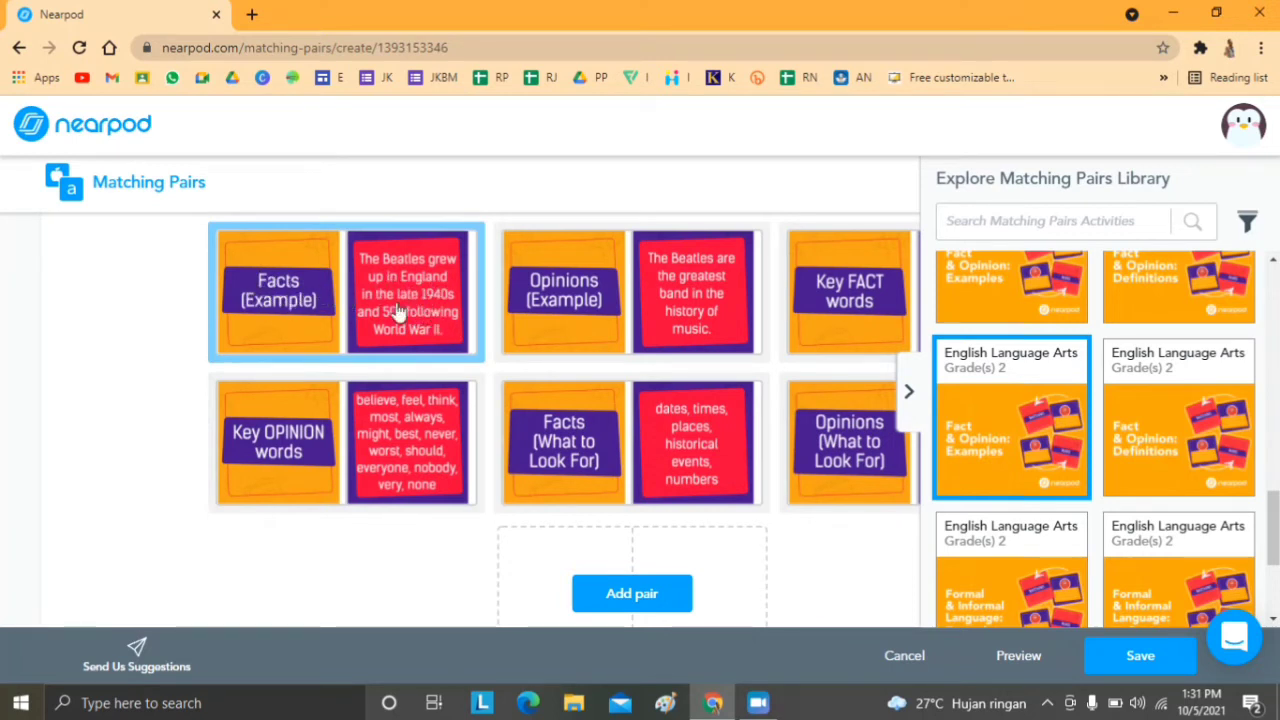
pyautogui.scroll(2, 604, 362)
pyautogui.scroll(-3, 603, 366)
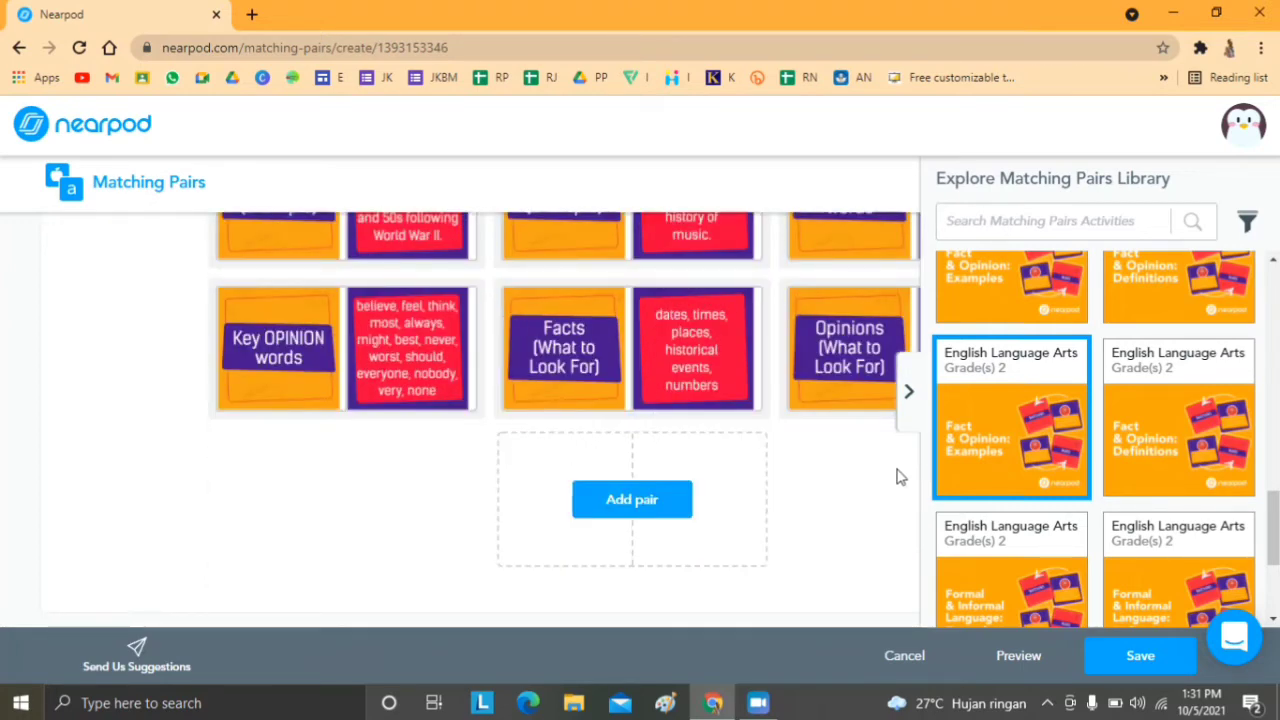
pyautogui.click(643, 500)
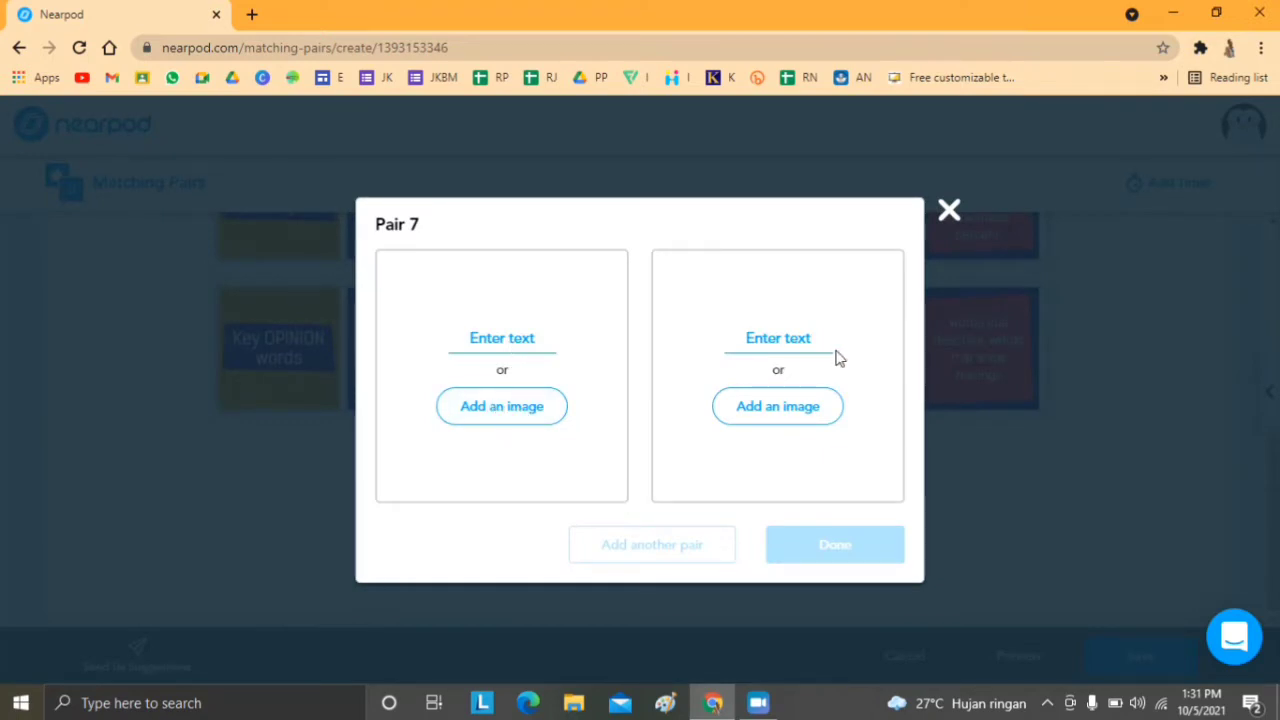
pyautogui.click(949, 211)
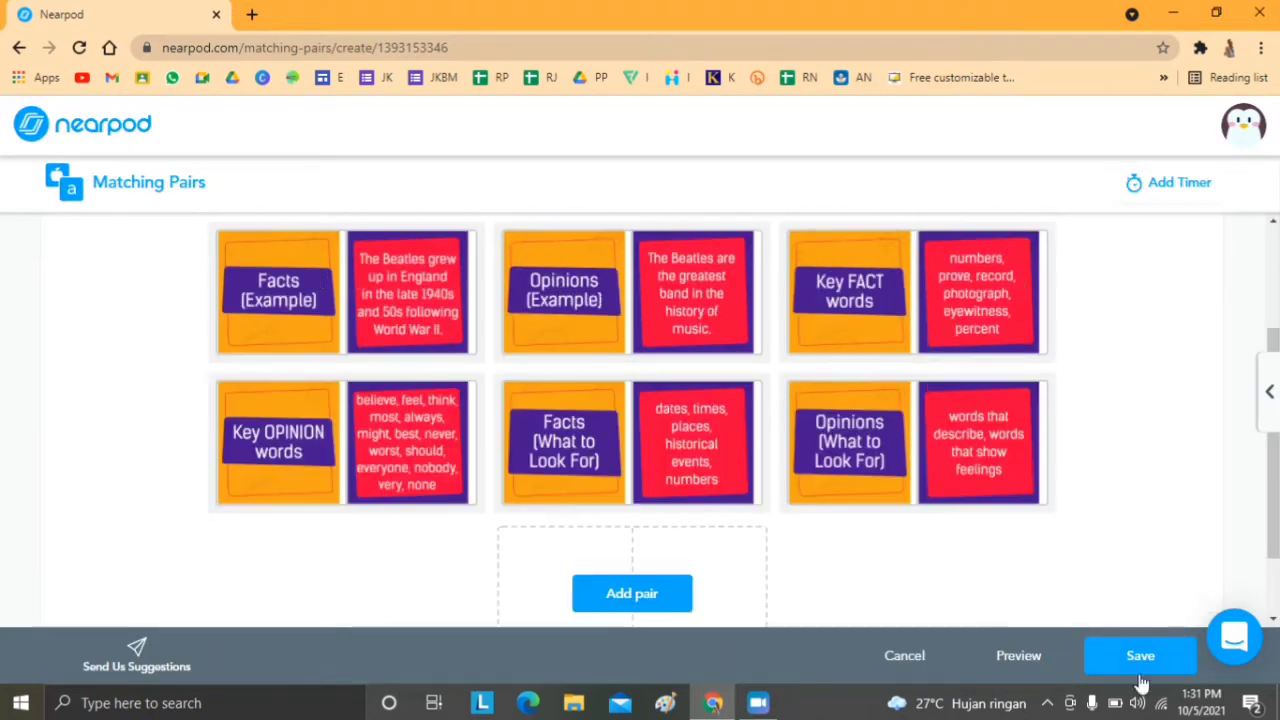
# Save the Matching Pairs activity to the lesson.
pyautogui.click(1140, 655)
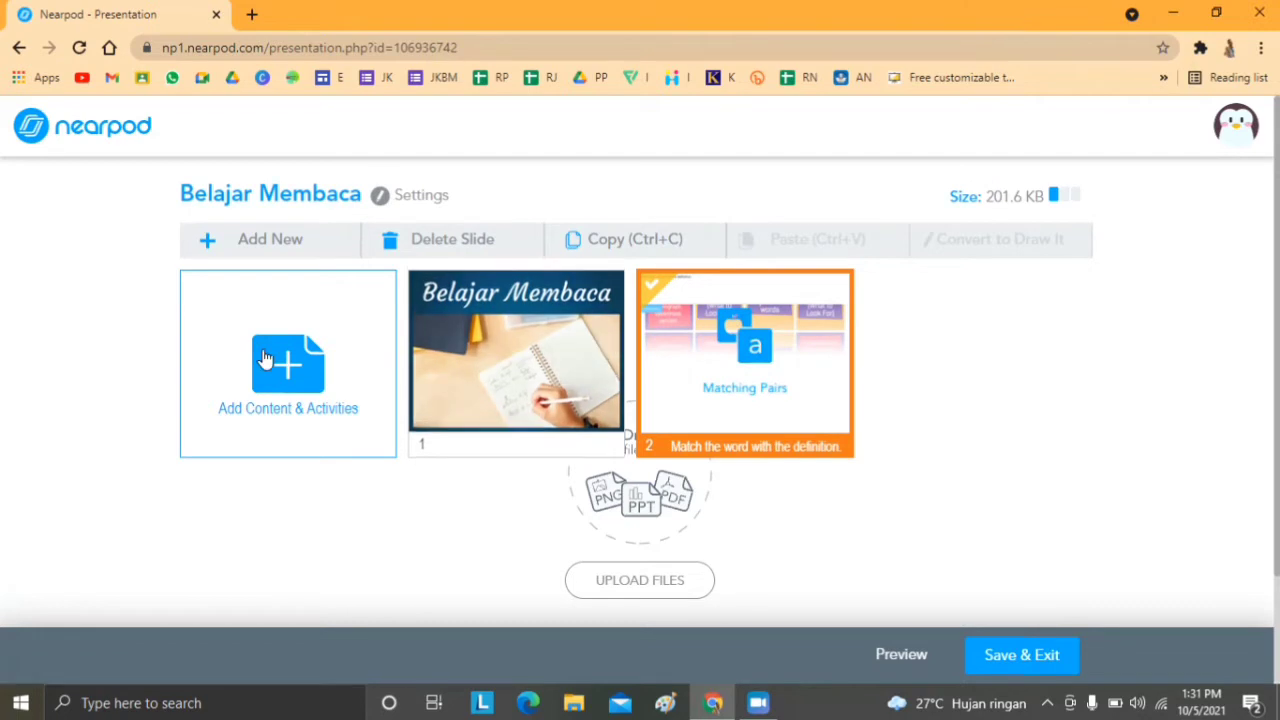
# Add the Full Body model from the Nearpod 3D Staff Picks to the lesson as new content.
pyautogui.click(290, 390)
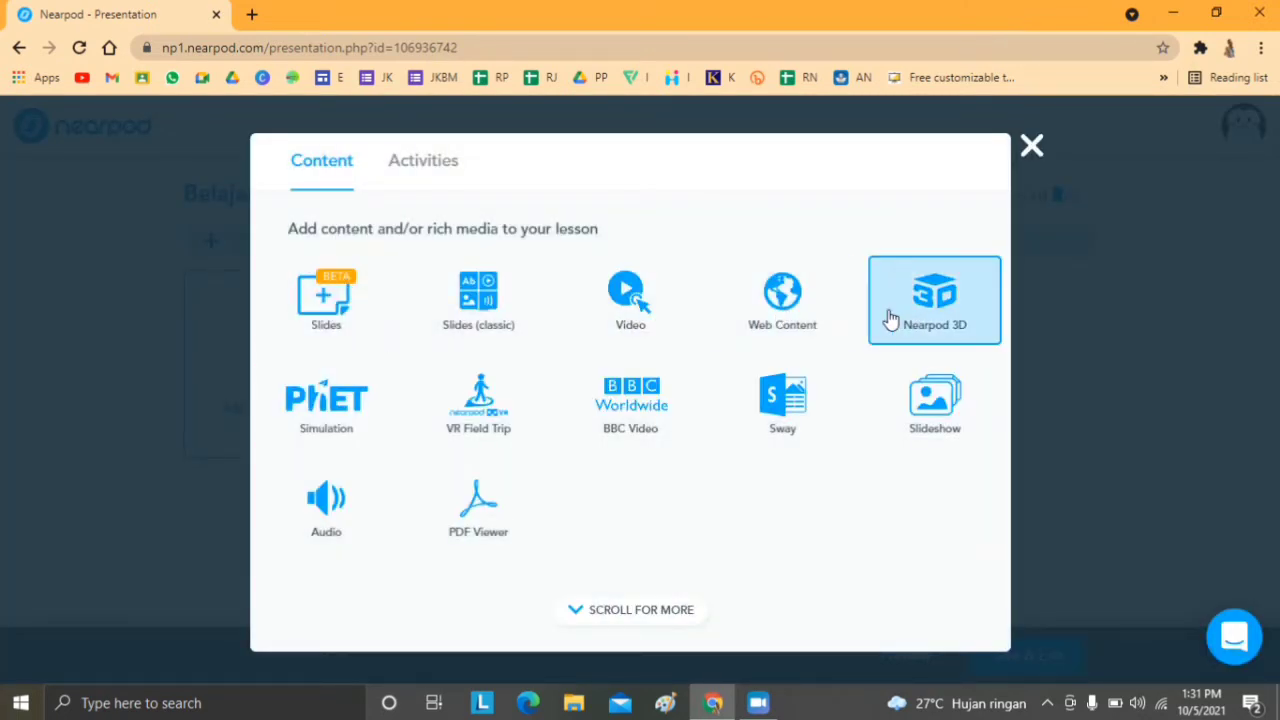
pyautogui.click(948, 312)
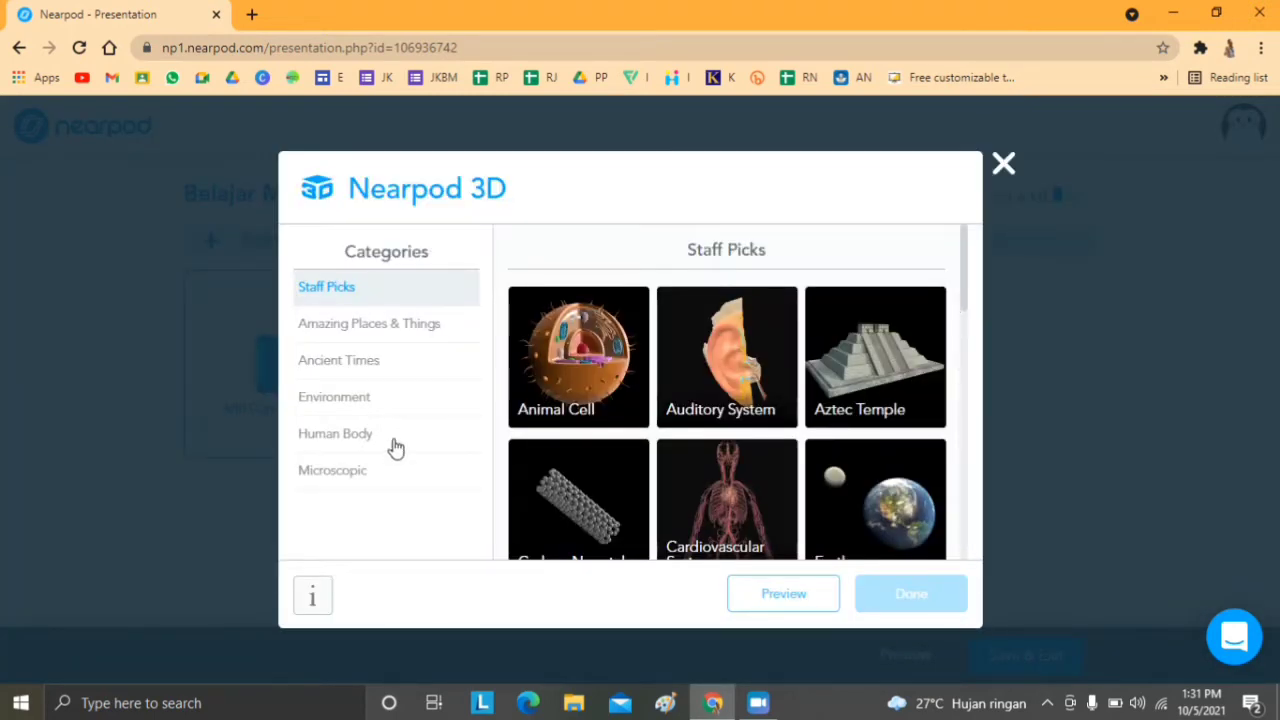
pyautogui.scroll(-3, 737, 368)
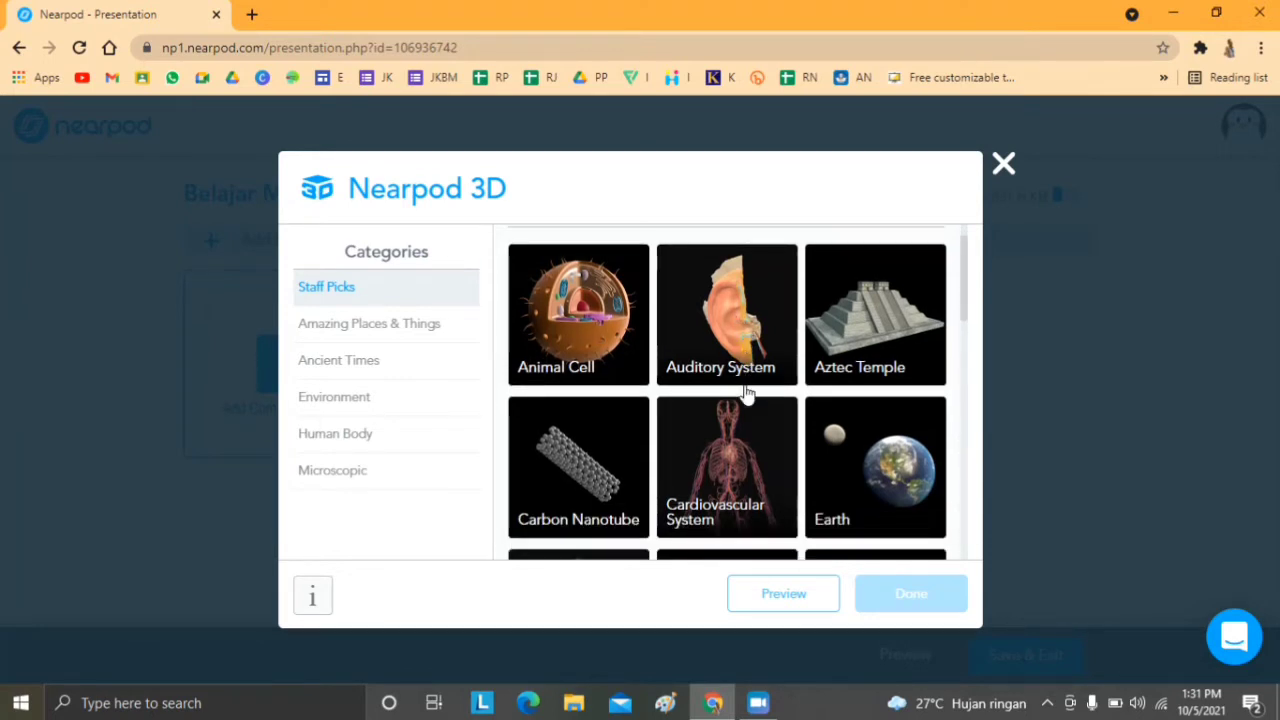
pyautogui.scroll(-3, 745, 395)
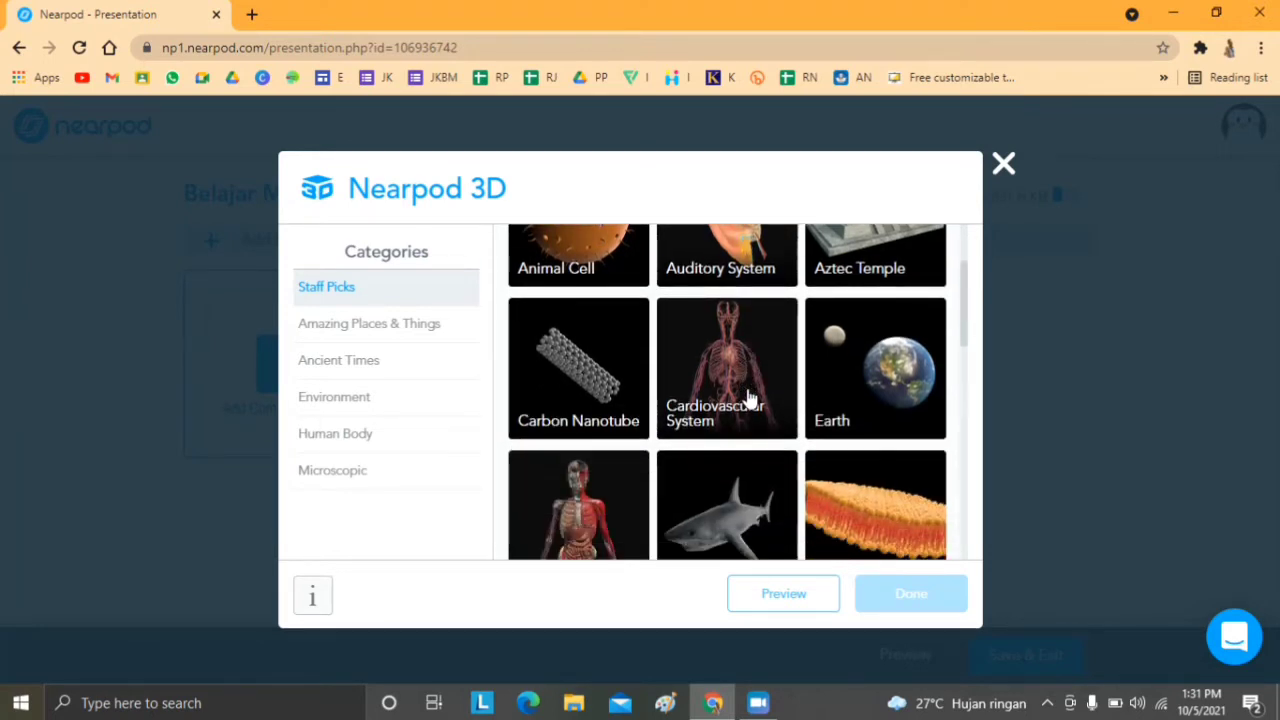
pyautogui.scroll(-3, 751, 400)
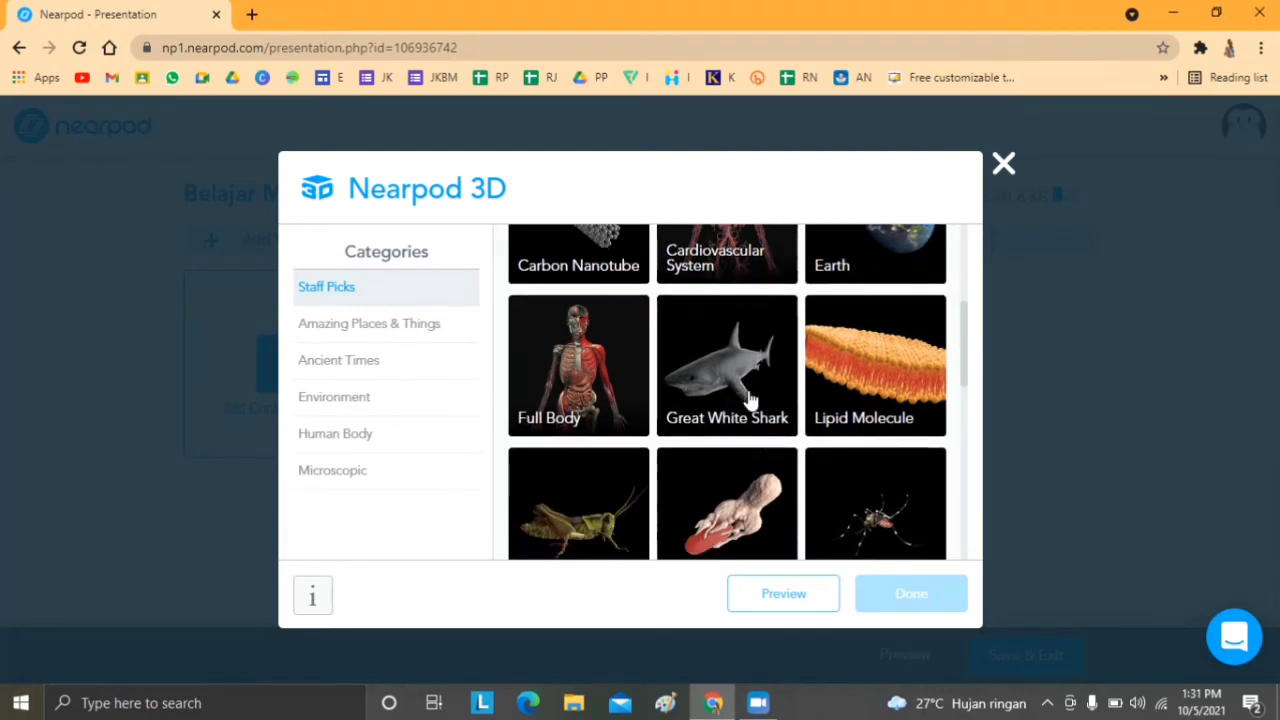
pyautogui.scroll(-5, 797, 437)
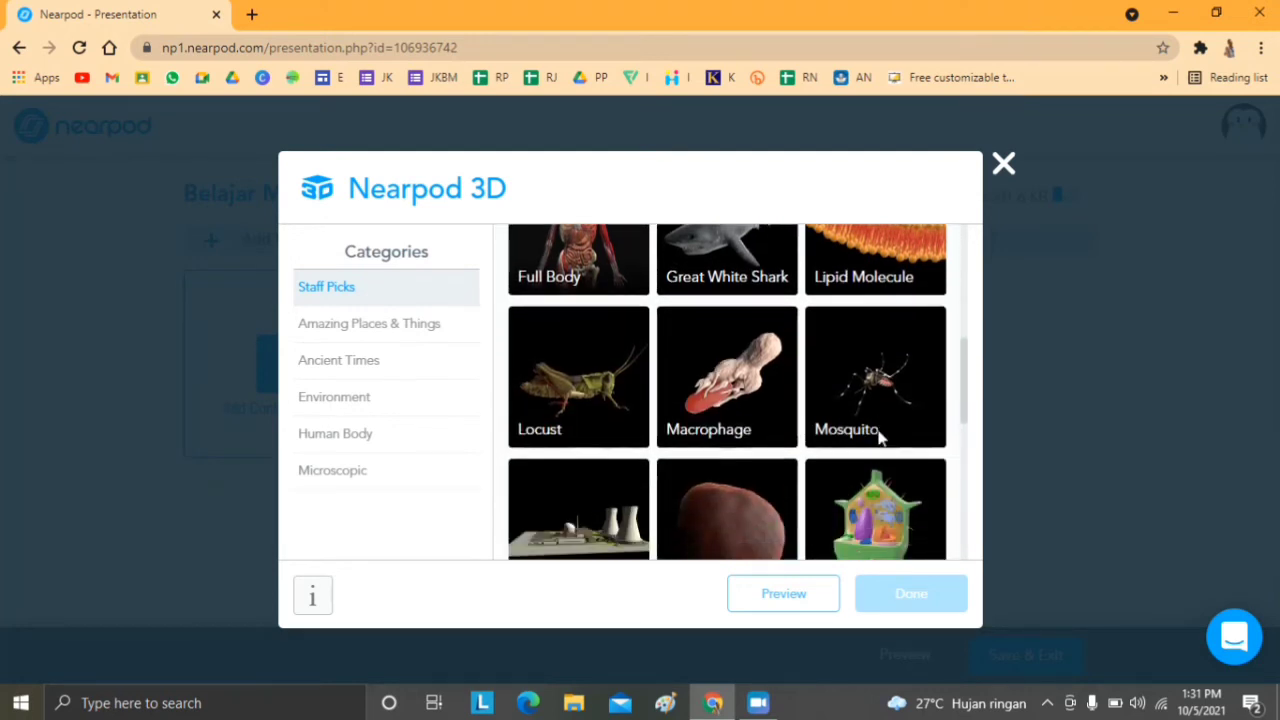
pyautogui.scroll(-2, 723, 437)
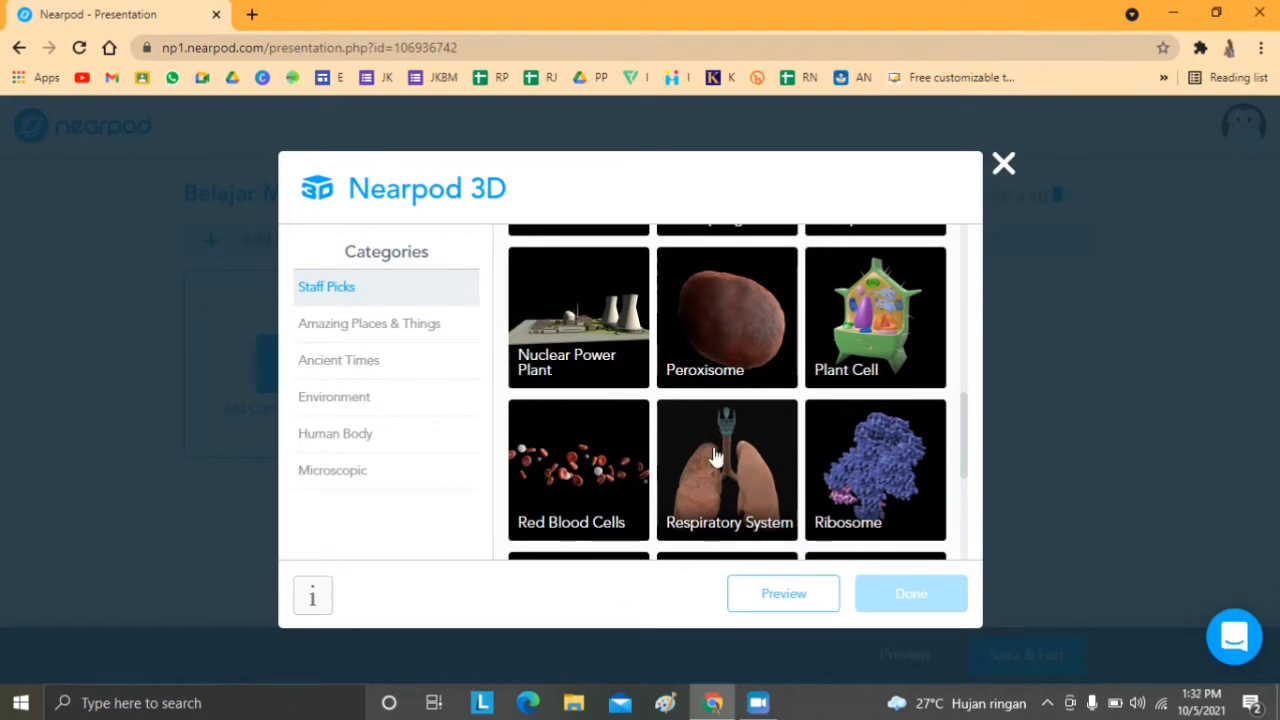
pyautogui.scroll(-4, 735, 457)
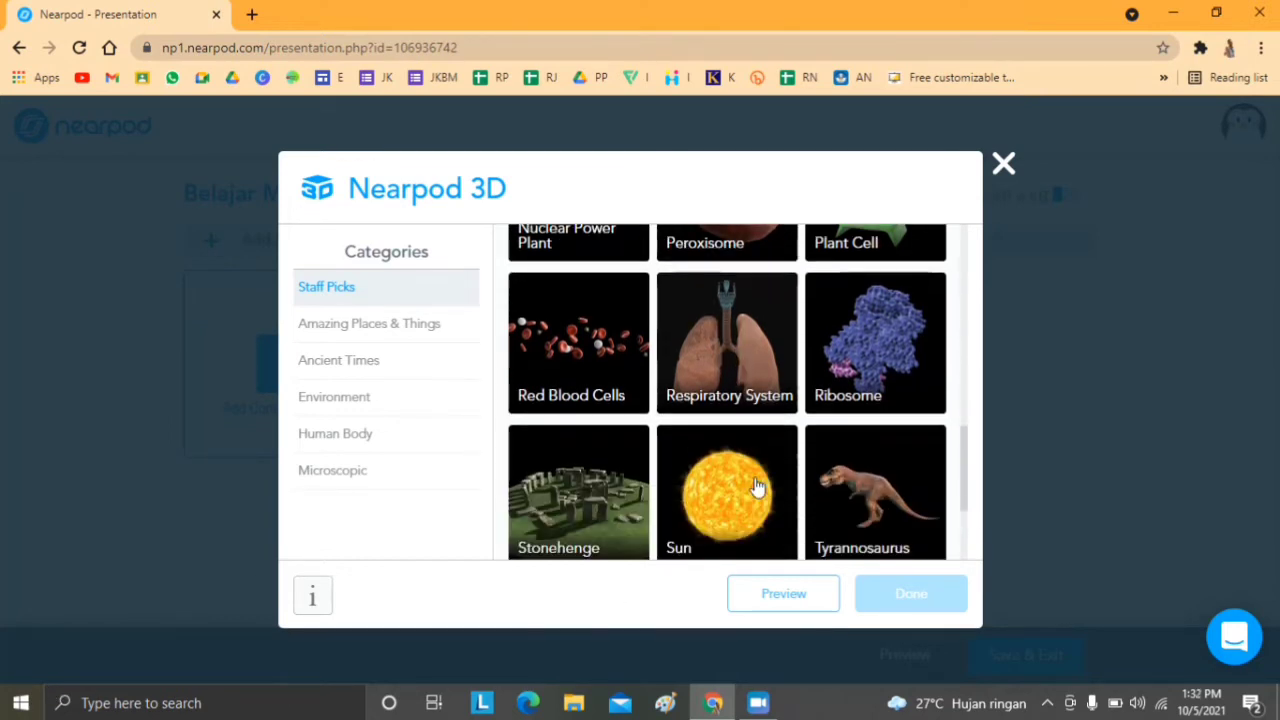
pyautogui.scroll(-1, 760, 481)
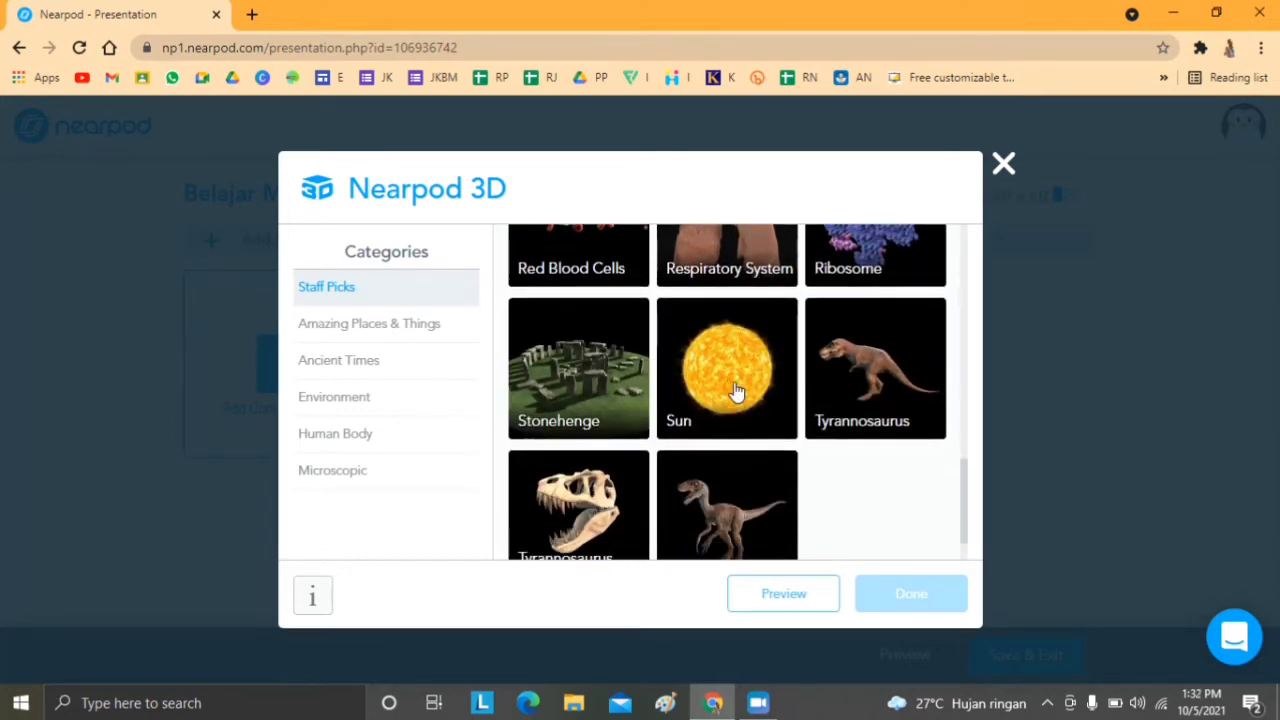
pyautogui.scroll(-1, 735, 486)
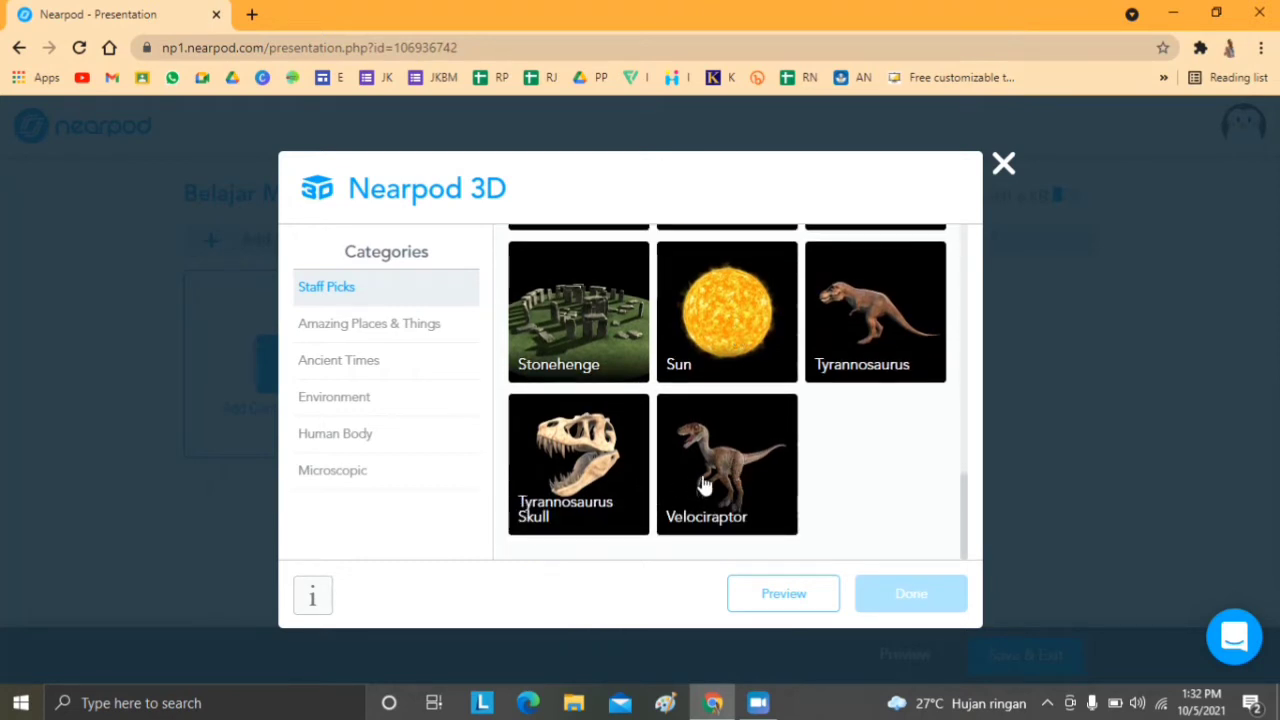
pyautogui.scroll(2, 705, 482)
pyautogui.scroll(5, 713, 472)
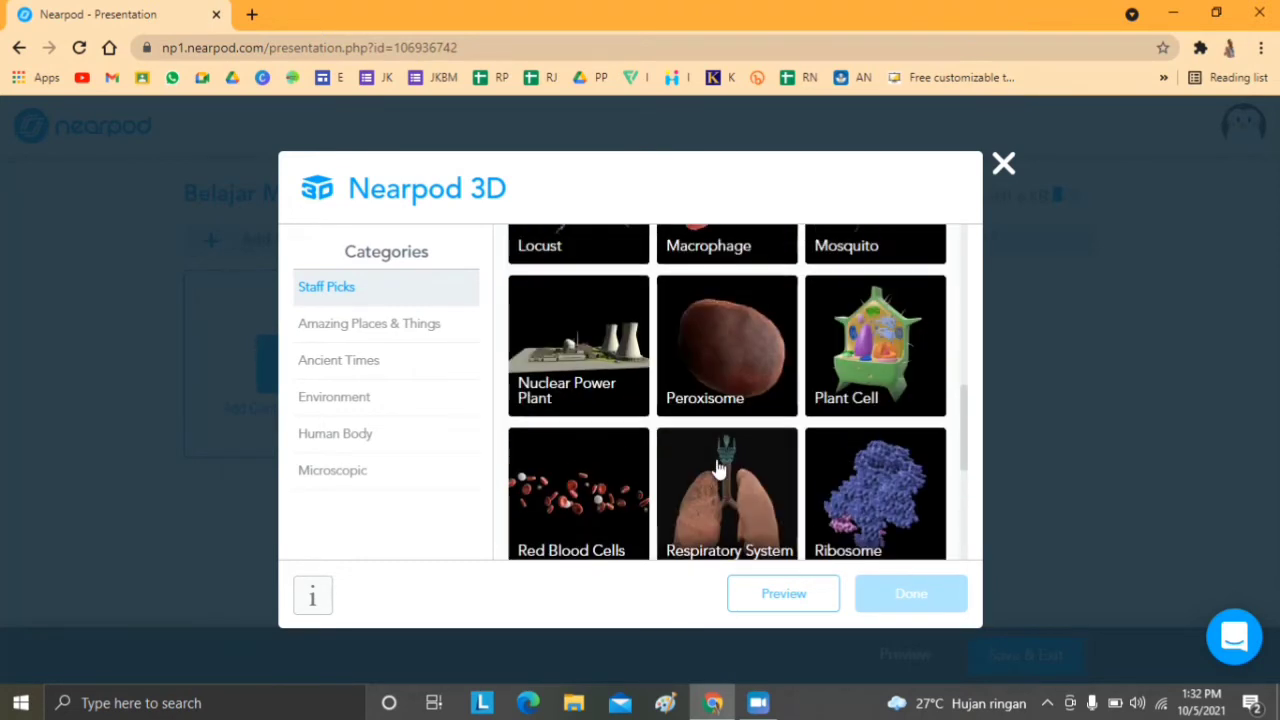
pyautogui.scroll(3, 820, 452)
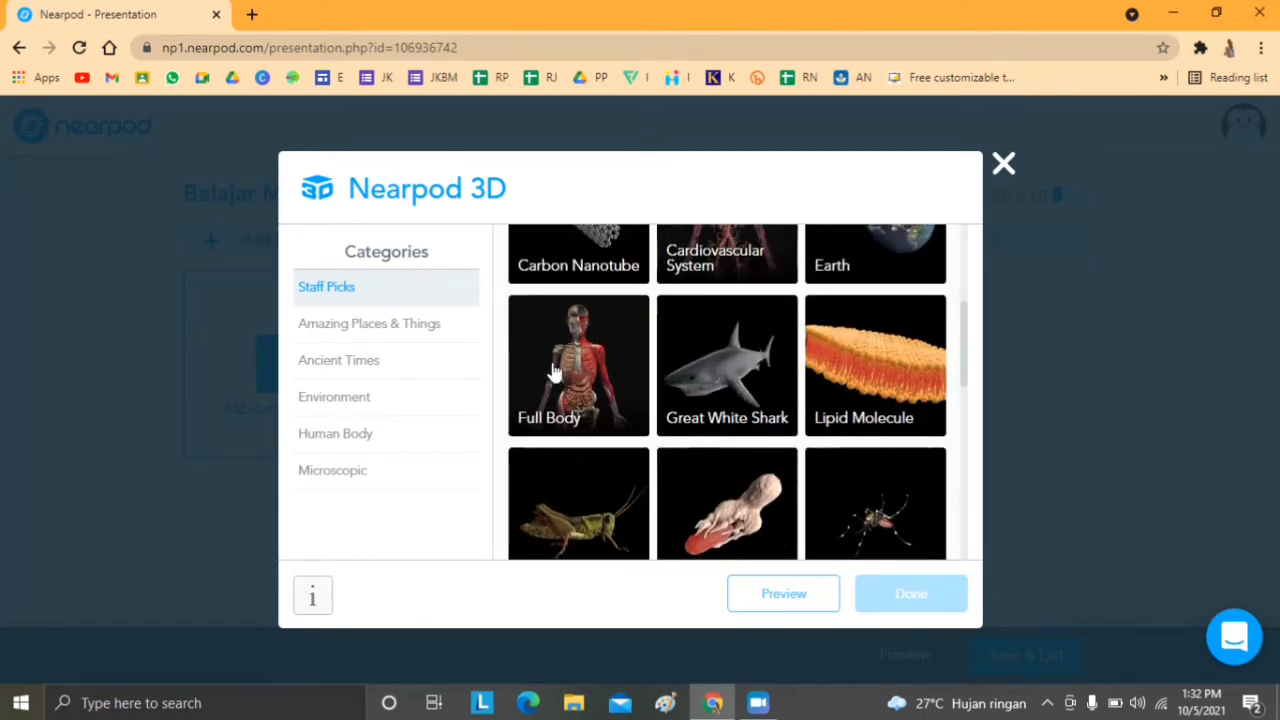
pyautogui.click(577, 369)
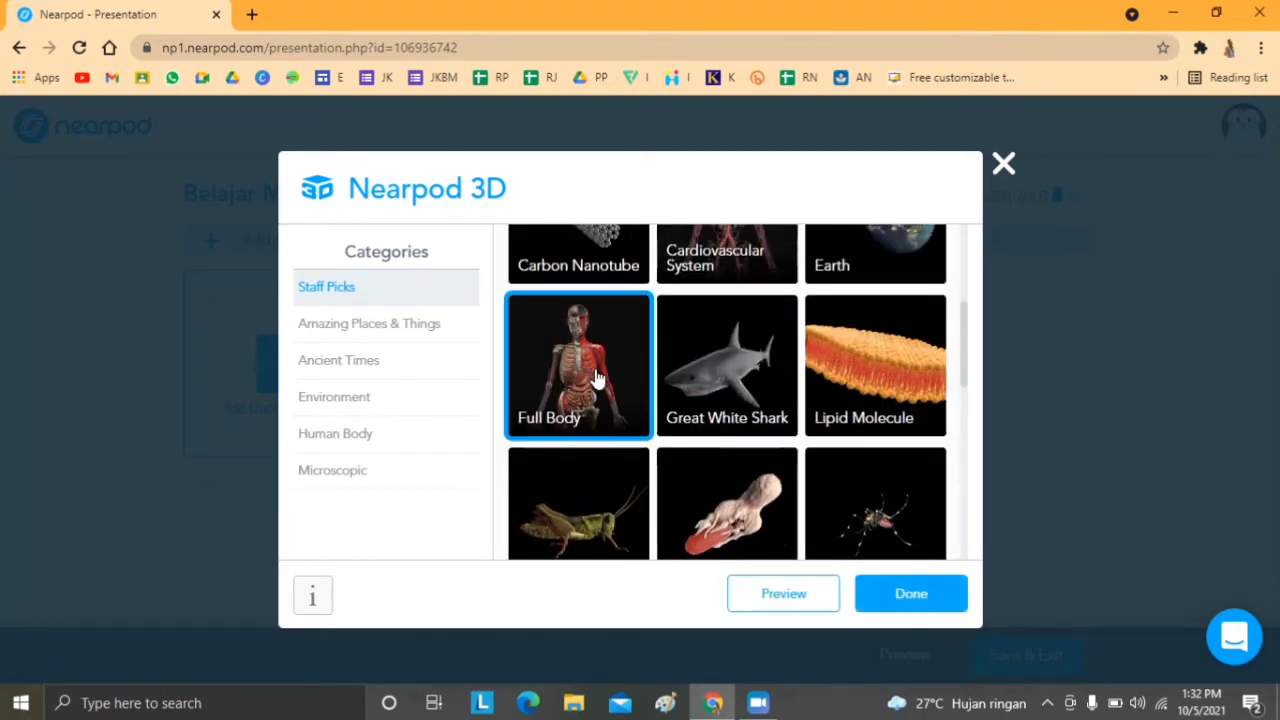
pyautogui.click(922, 595)
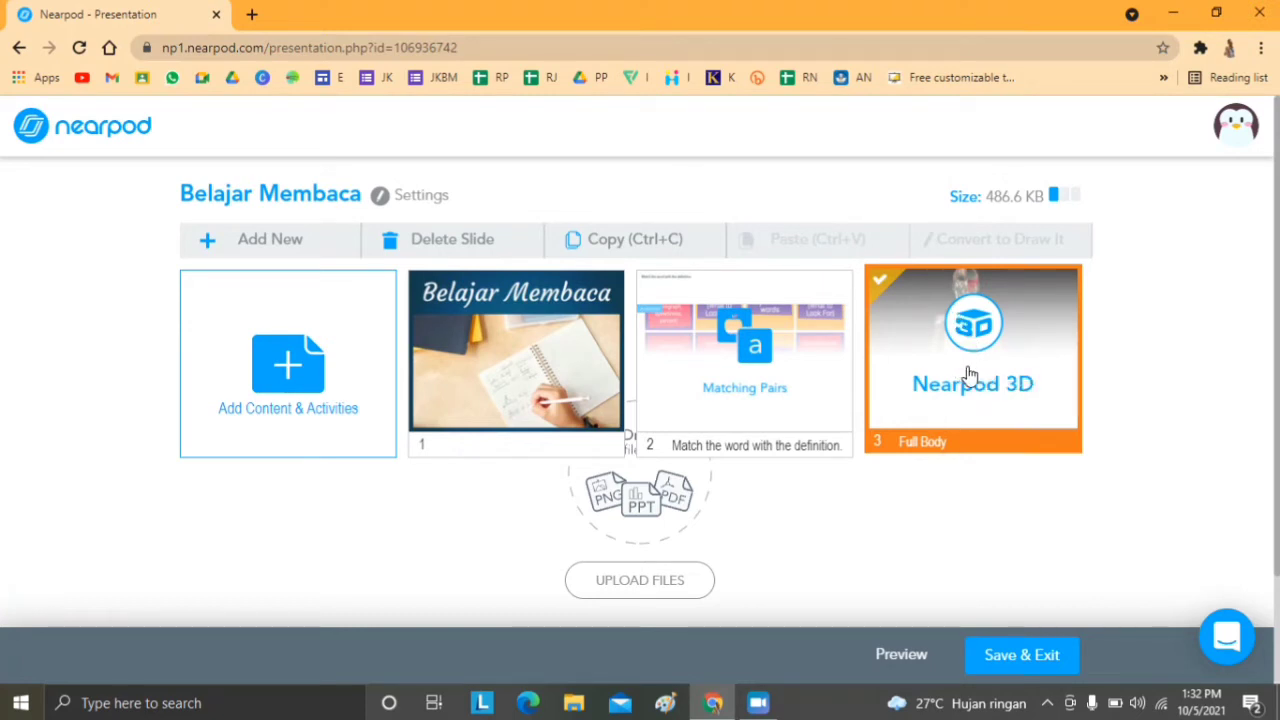
# Preview the lesson as a student, inspect the Full Body 3D model from several angles and distances, and close the preview.
pyautogui.click(899, 654)
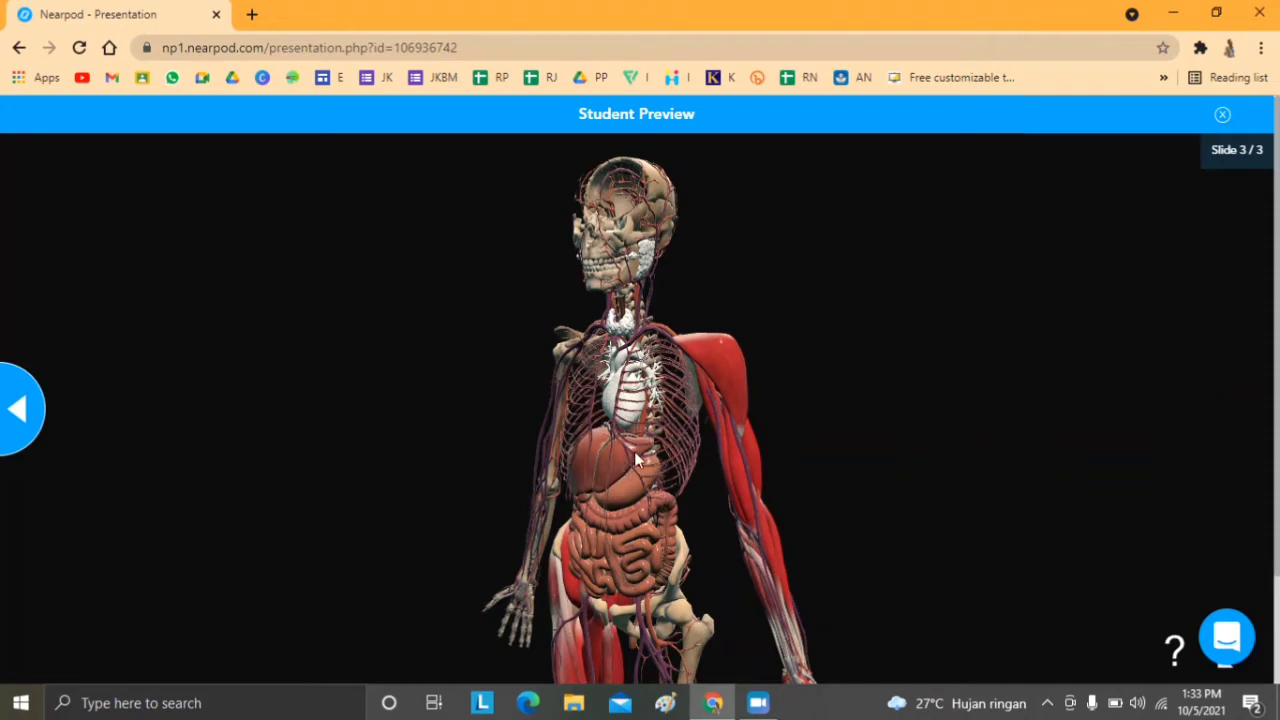
pyautogui.moveTo(635, 452); pyautogui.dragTo(667, 441)
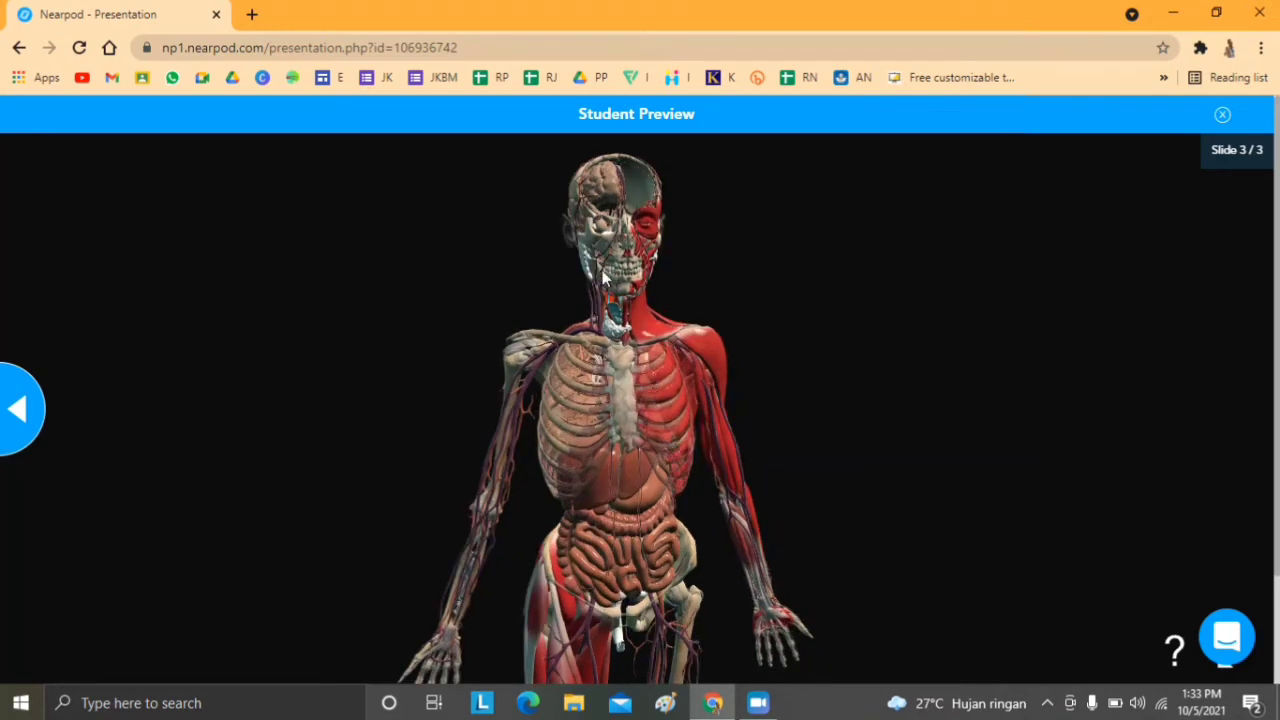
pyautogui.scroll(4, 620, 253)
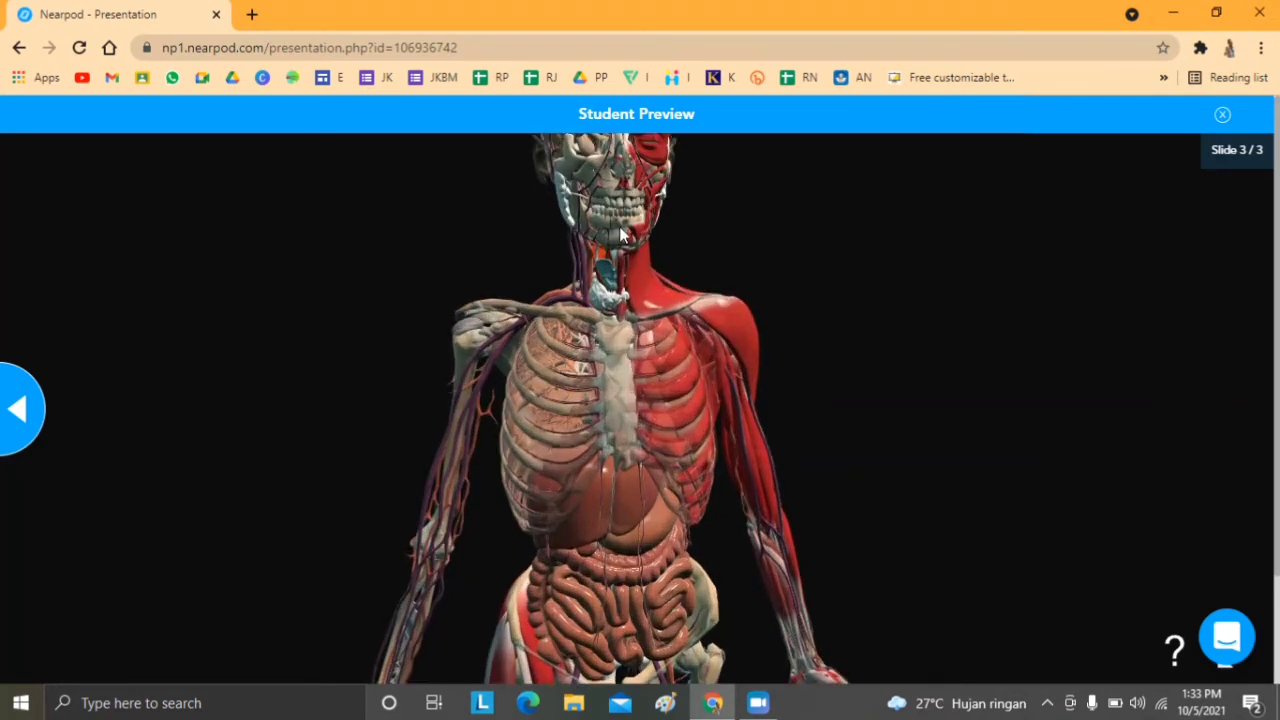
pyautogui.moveTo(627, 423); pyautogui.dragTo(611, 335)
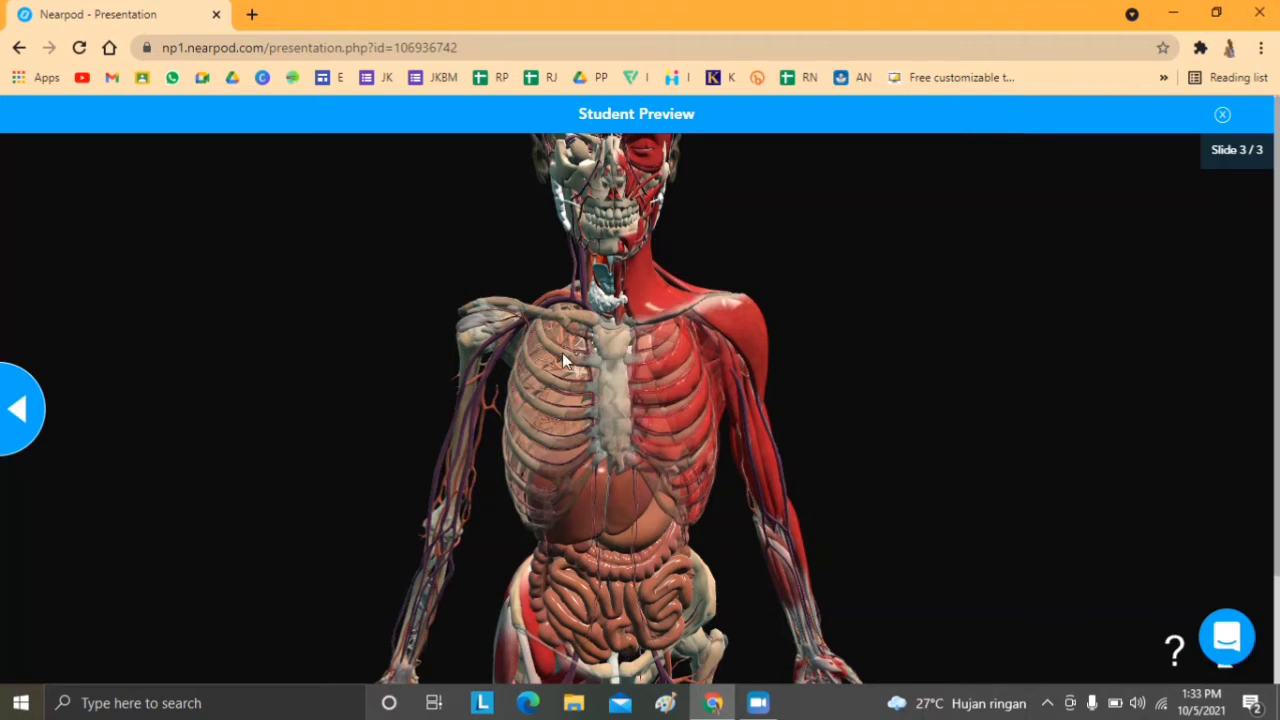
pyautogui.scroll(2, 622, 208)
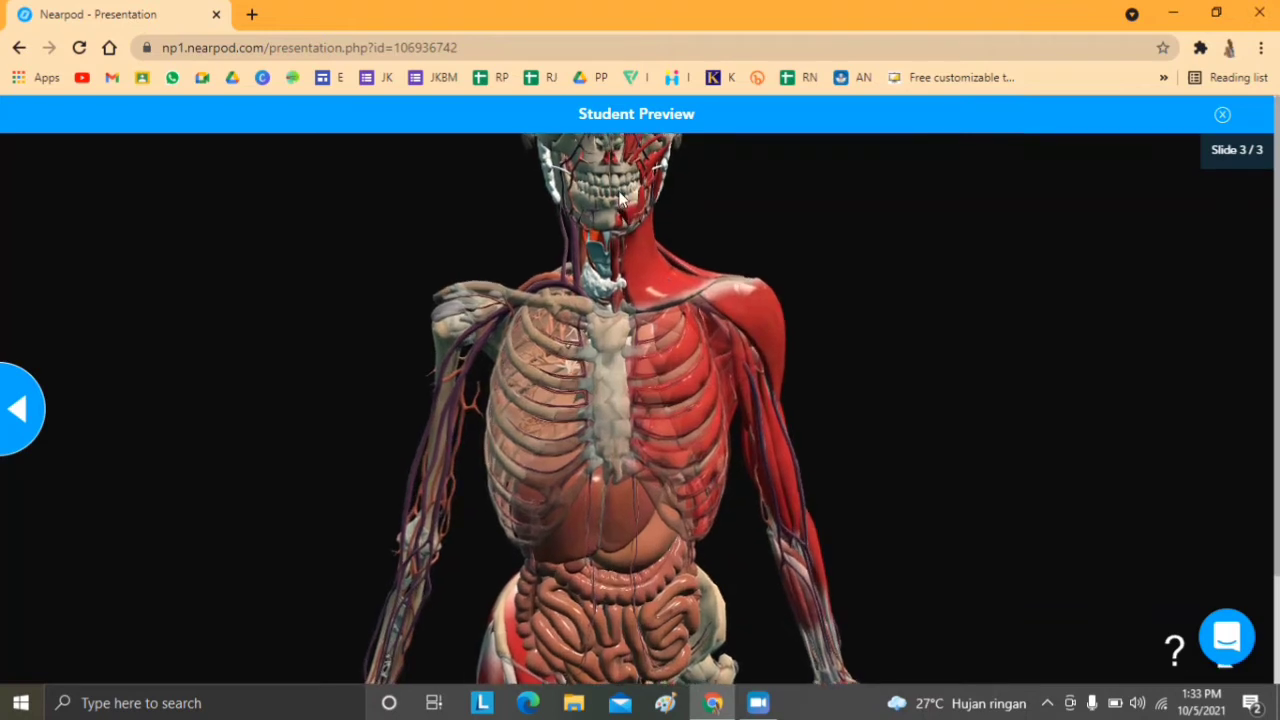
pyautogui.scroll(3, 616, 320)
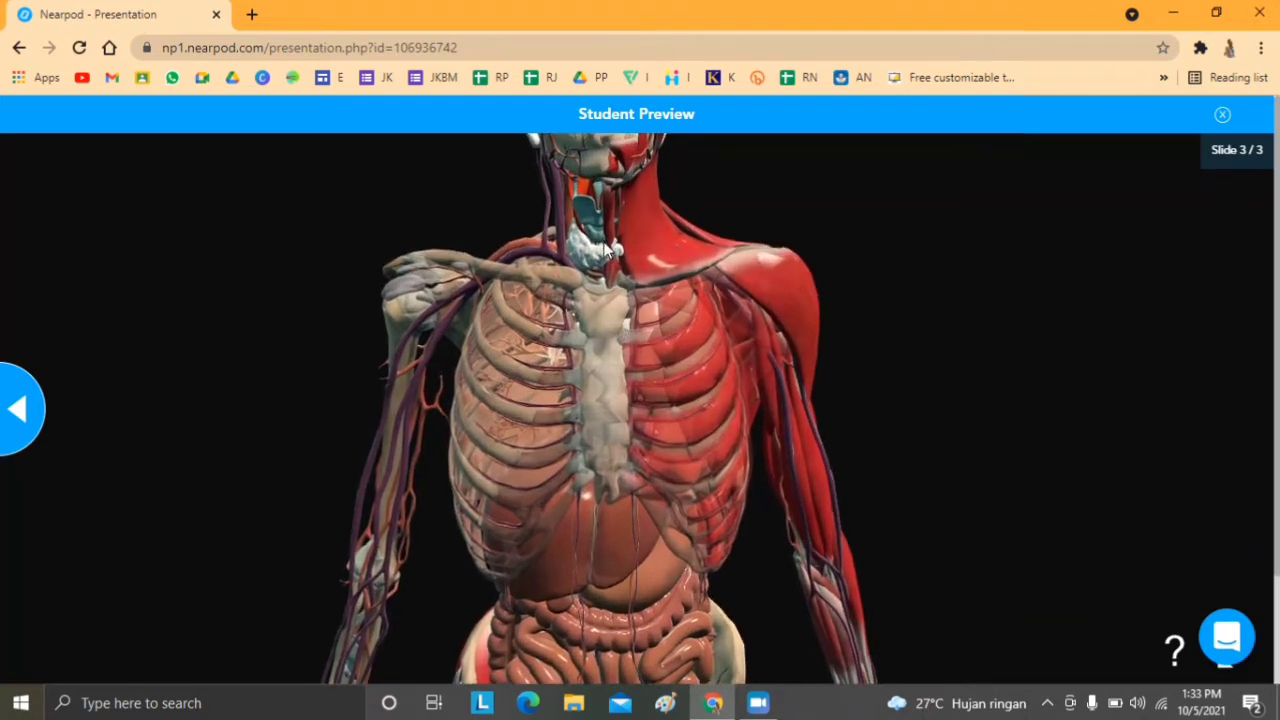
pyautogui.moveTo(611, 303); pyautogui.dragTo(533, 188)
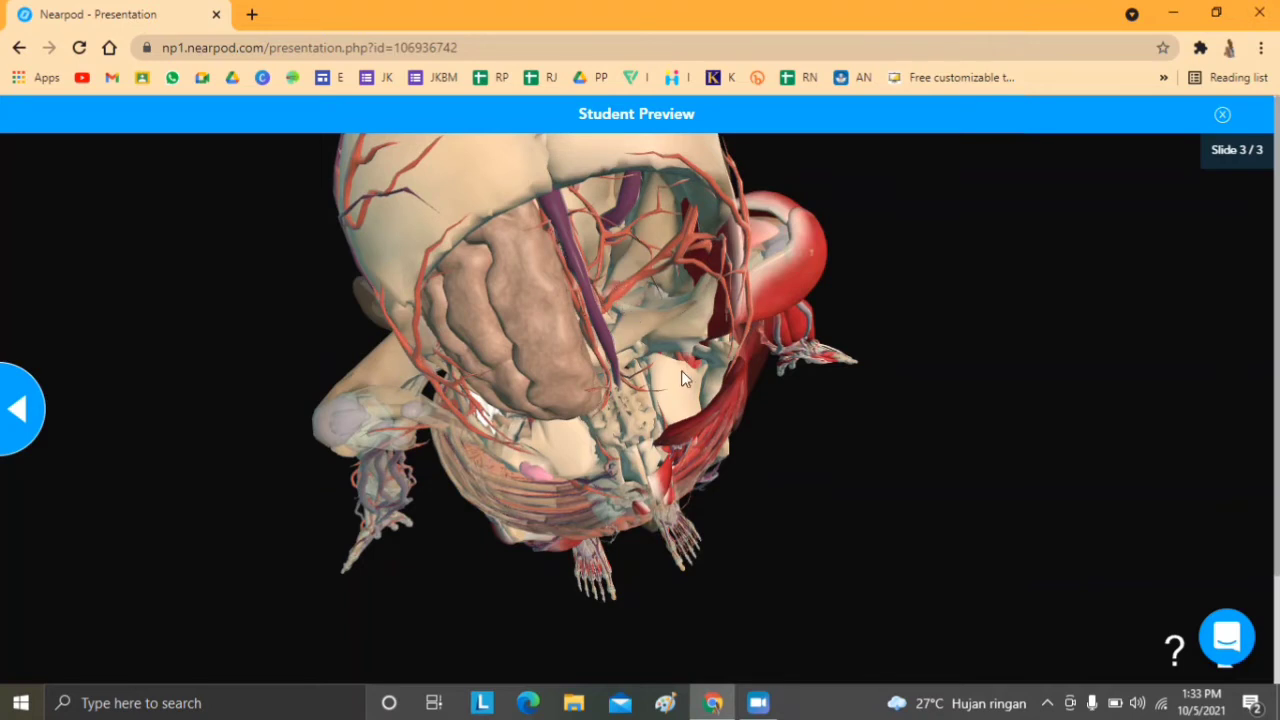
pyautogui.scroll(-3, 681, 372)
pyautogui.scroll(-2, 576, 409)
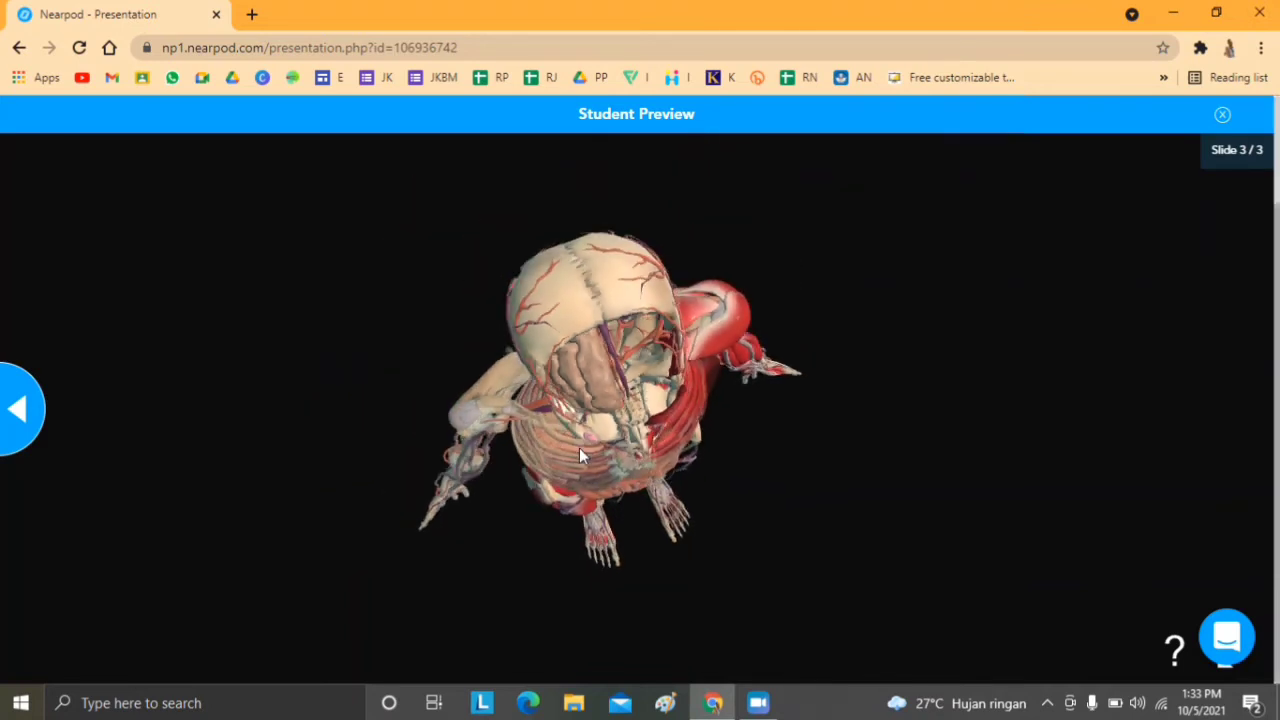
pyautogui.moveTo(701, 428); pyautogui.dragTo(775, 404)
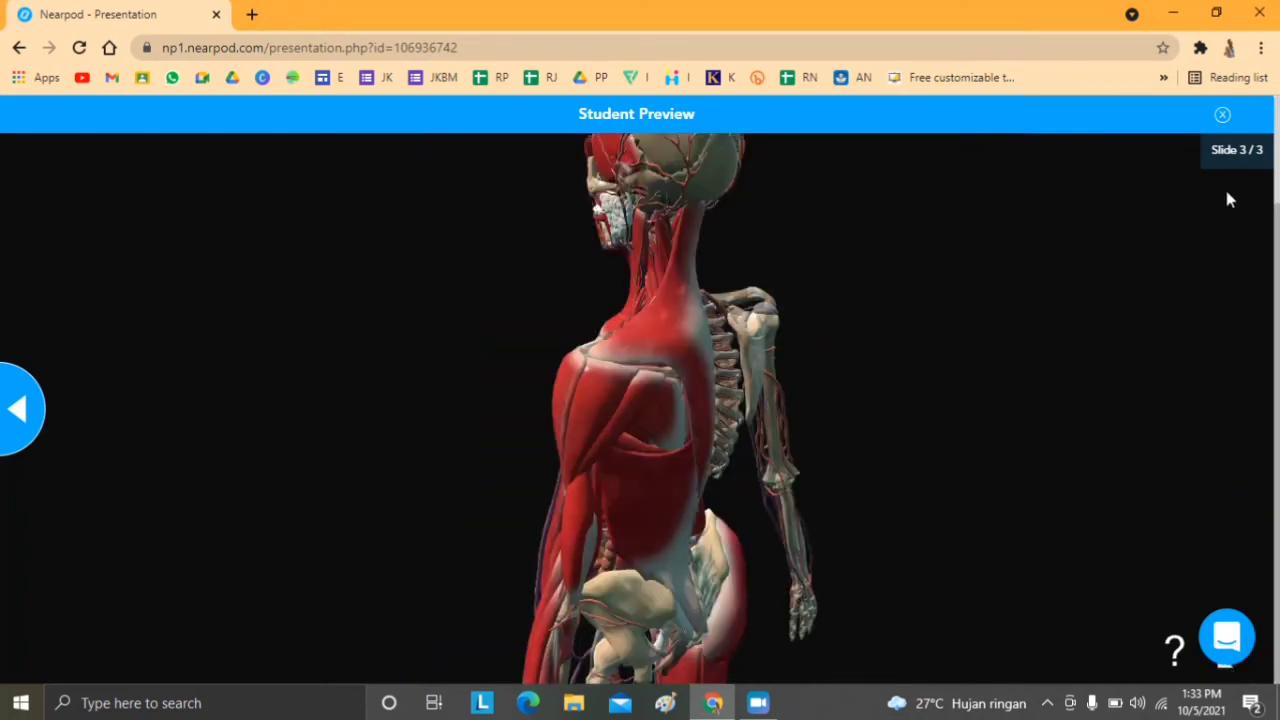
pyautogui.click(1220, 120)
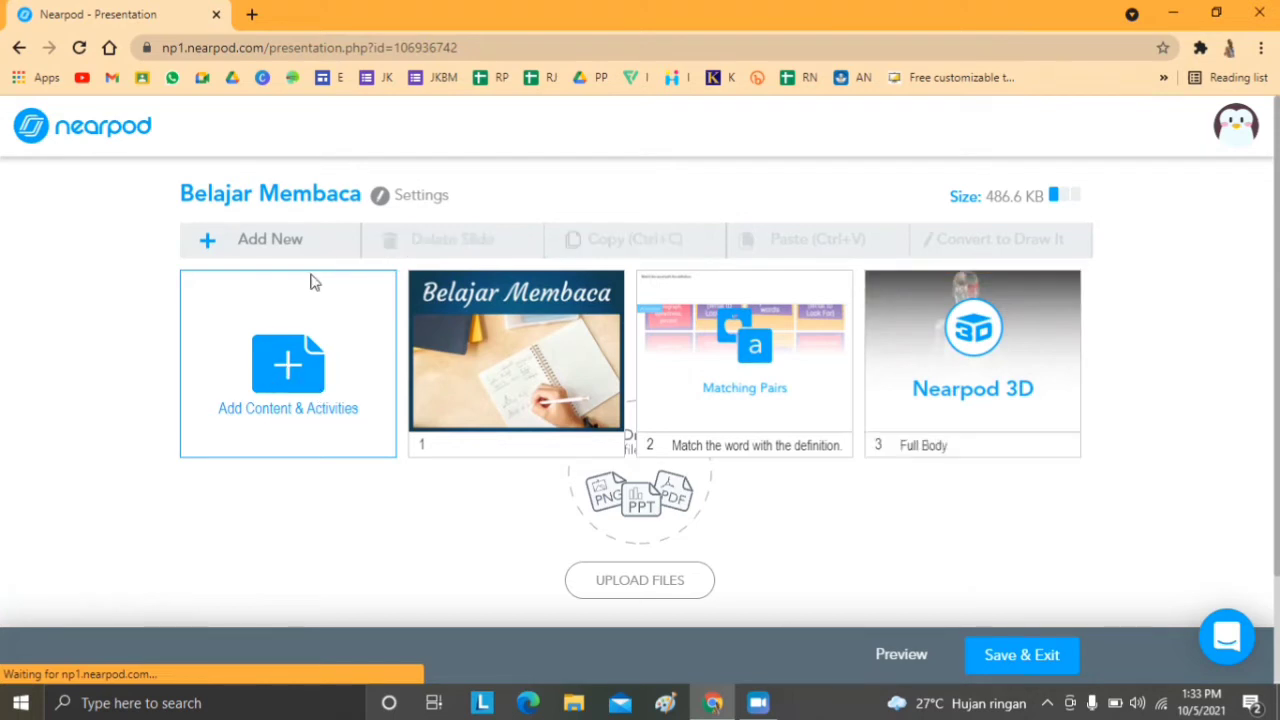
# Review the activity types that can be added, and browse the Staff Picks in the PhET simulation library.
pyautogui.click(313, 362)
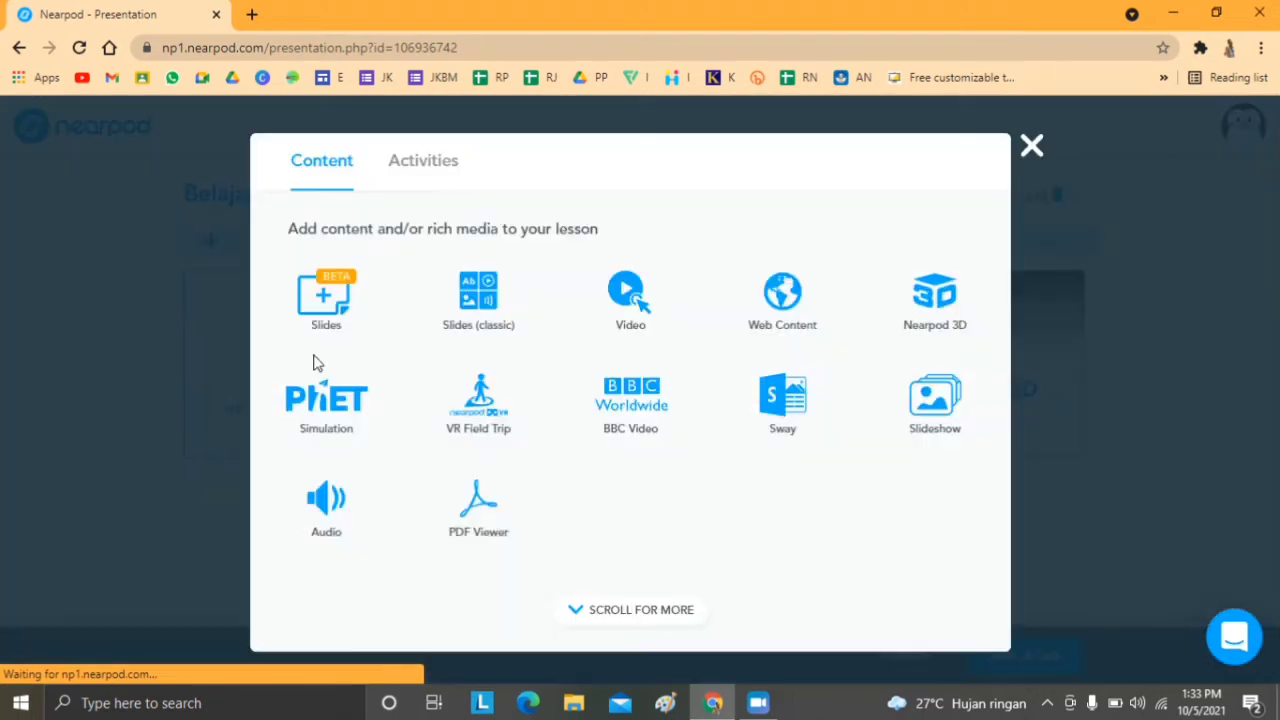
pyautogui.click(423, 164)
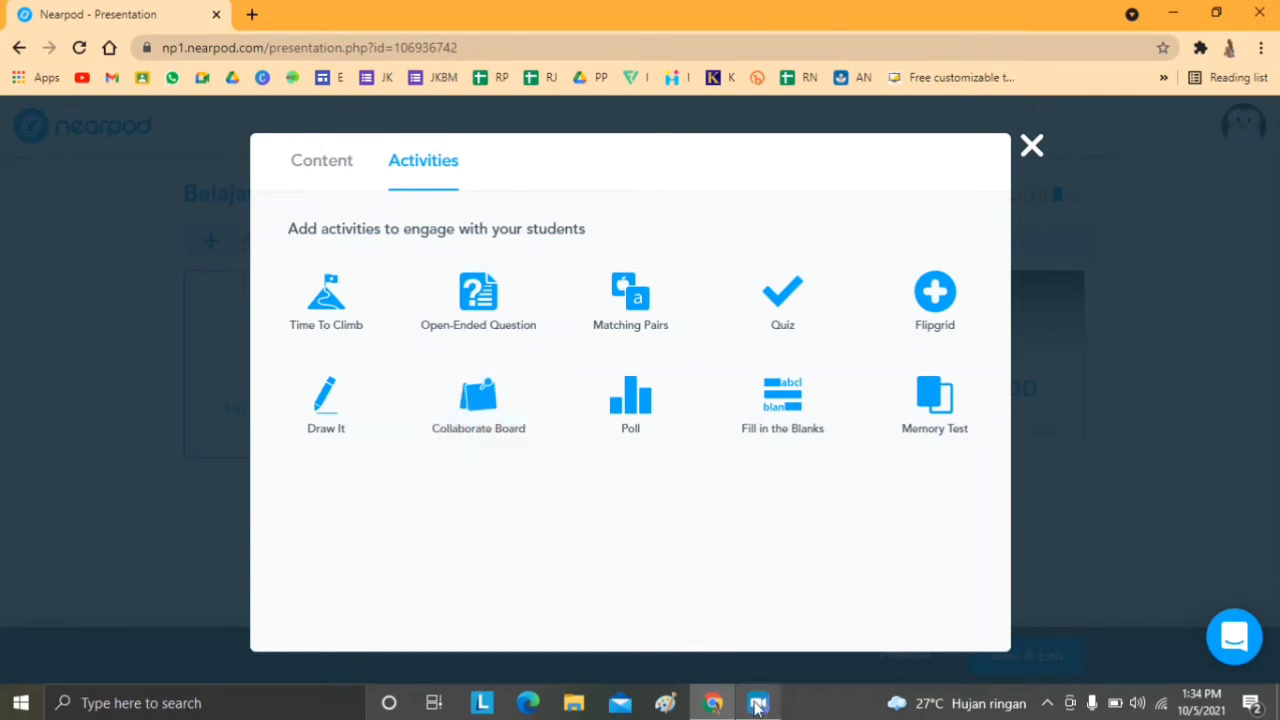
pyautogui.click(321, 158)
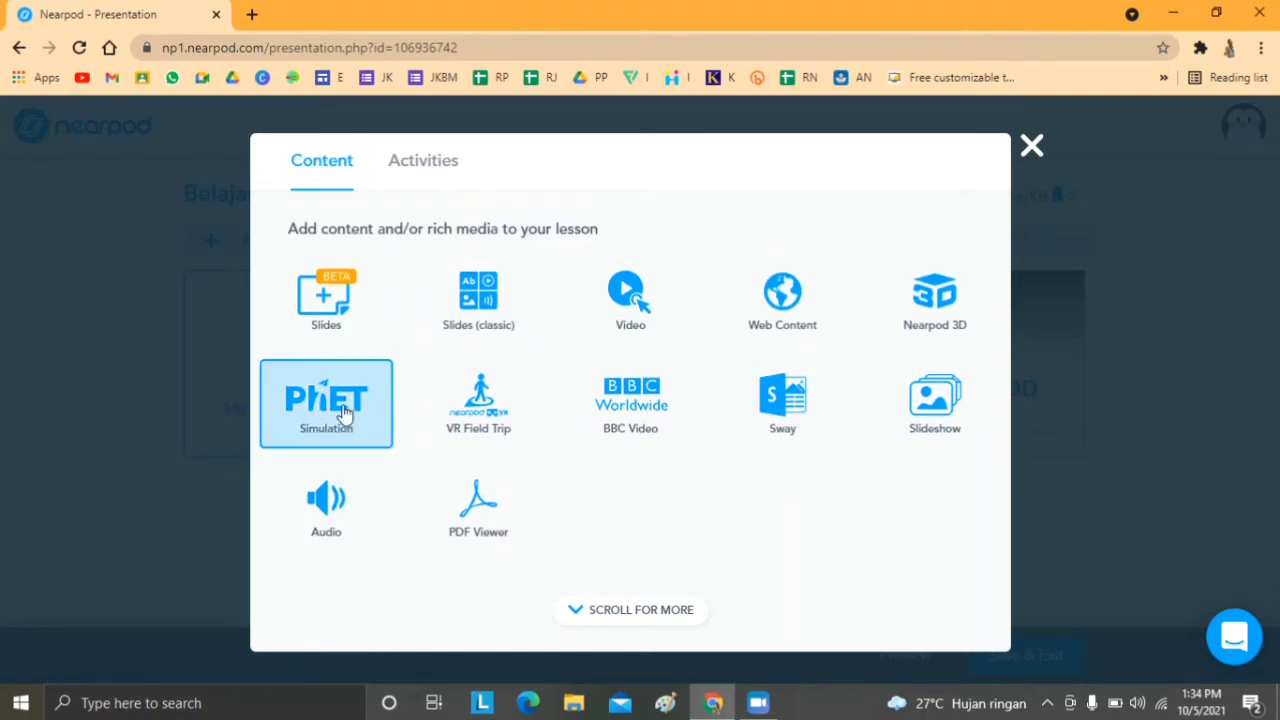
pyautogui.click(342, 401)
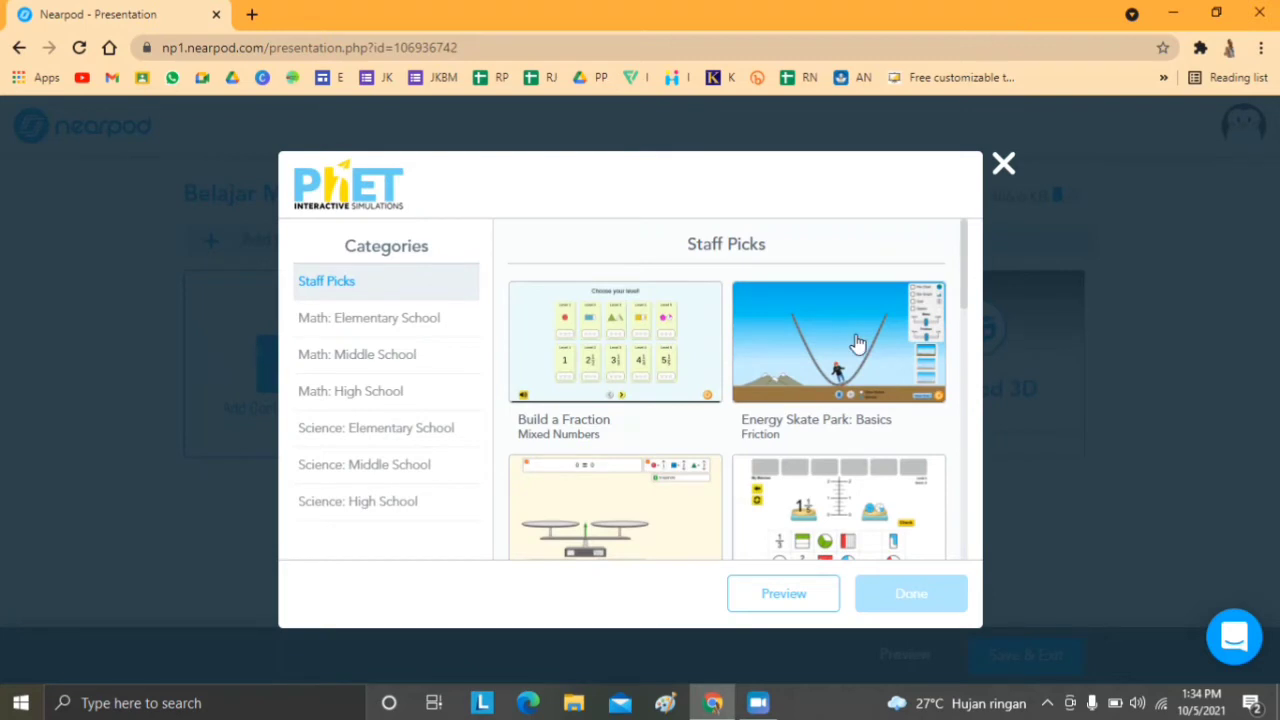
pyautogui.scroll(-1, 853, 367)
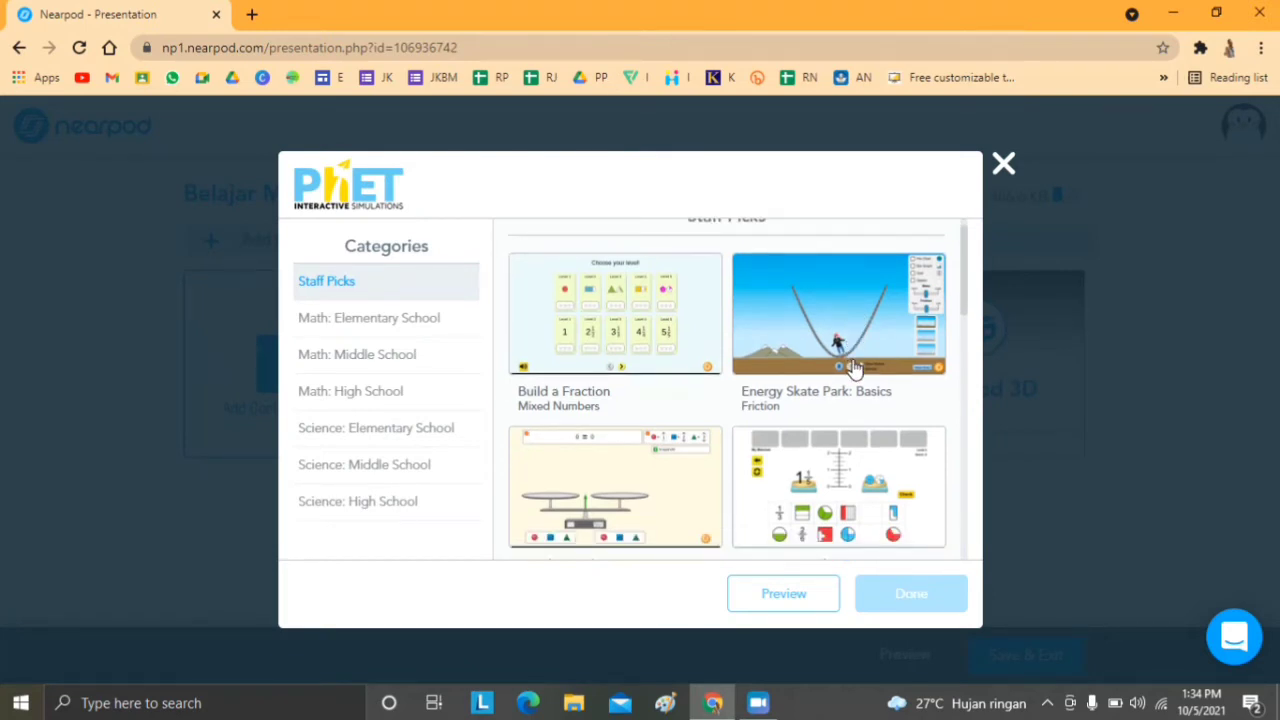
pyautogui.scroll(-3, 853, 367)
pyautogui.scroll(-4, 857, 385)
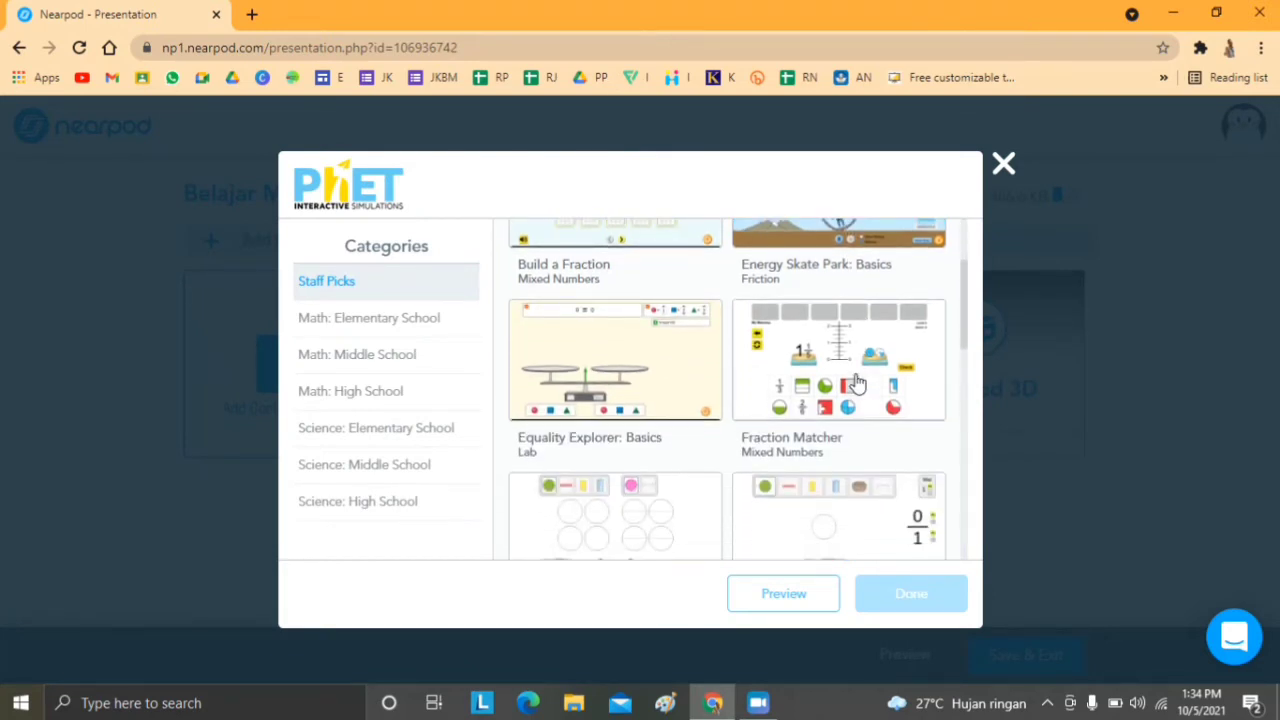
pyautogui.scroll(-5, 860, 412)
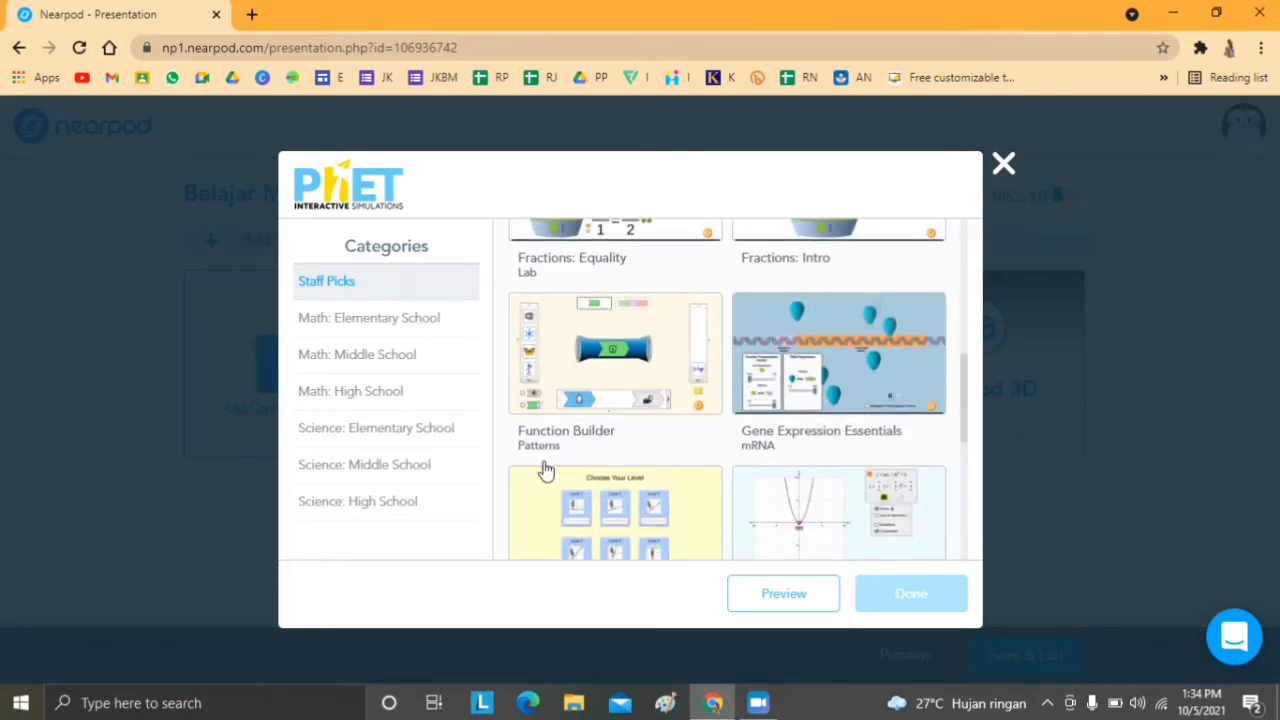
pyautogui.scroll(-3, 653, 436)
pyautogui.scroll(-5, 657, 441)
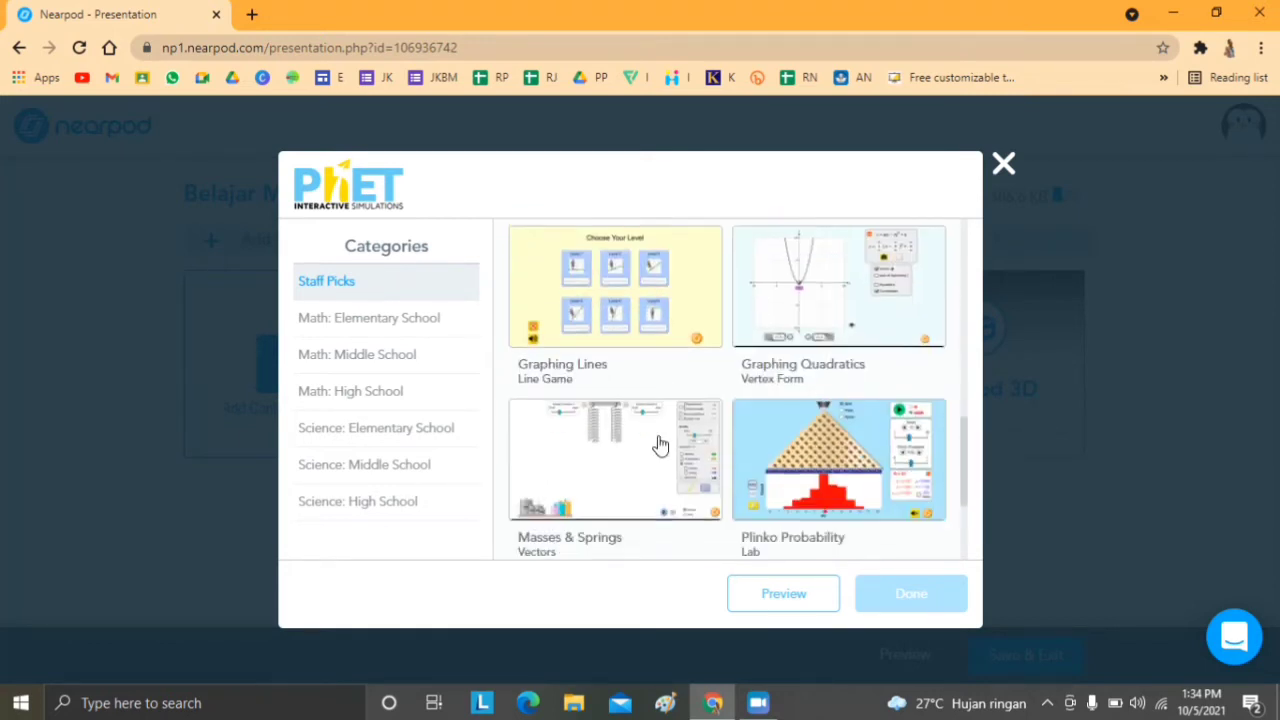
# Browse the elementary, middle and high school math simulations in the PhET library.
pyautogui.click(398, 320)
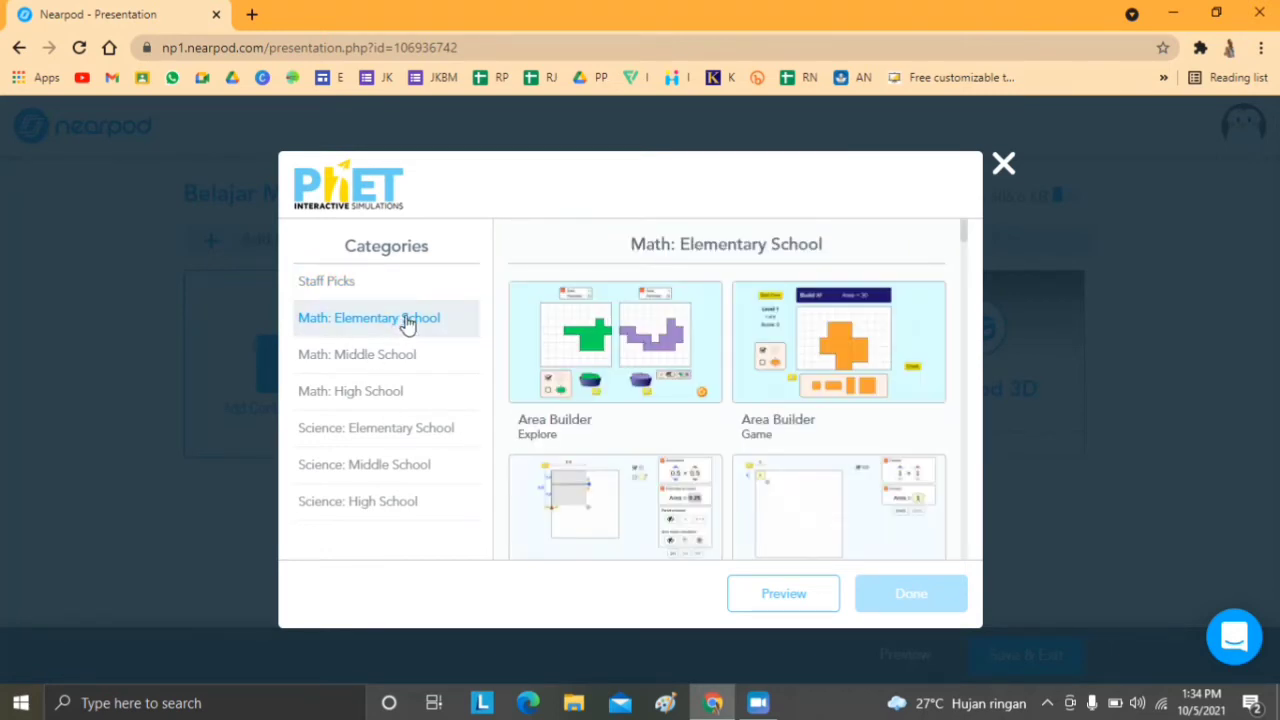
pyautogui.scroll(-2, 716, 412)
pyautogui.scroll(-5, 716, 412)
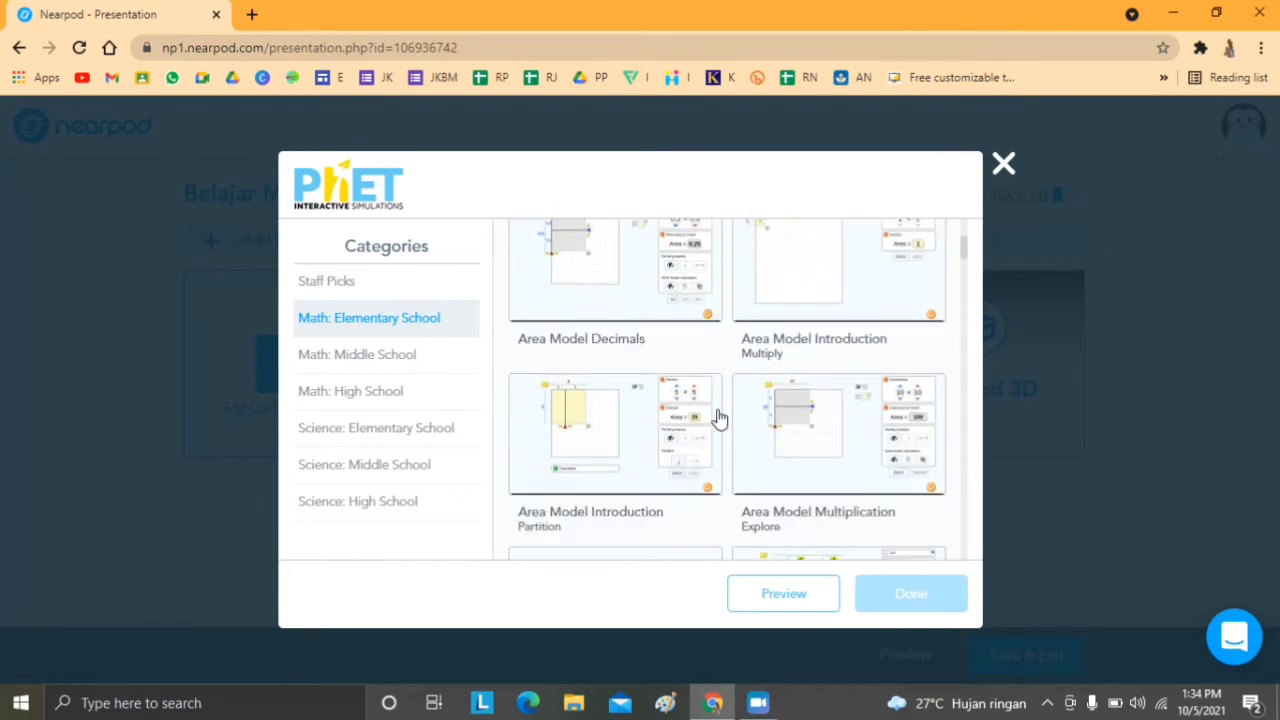
pyautogui.click(388, 358)
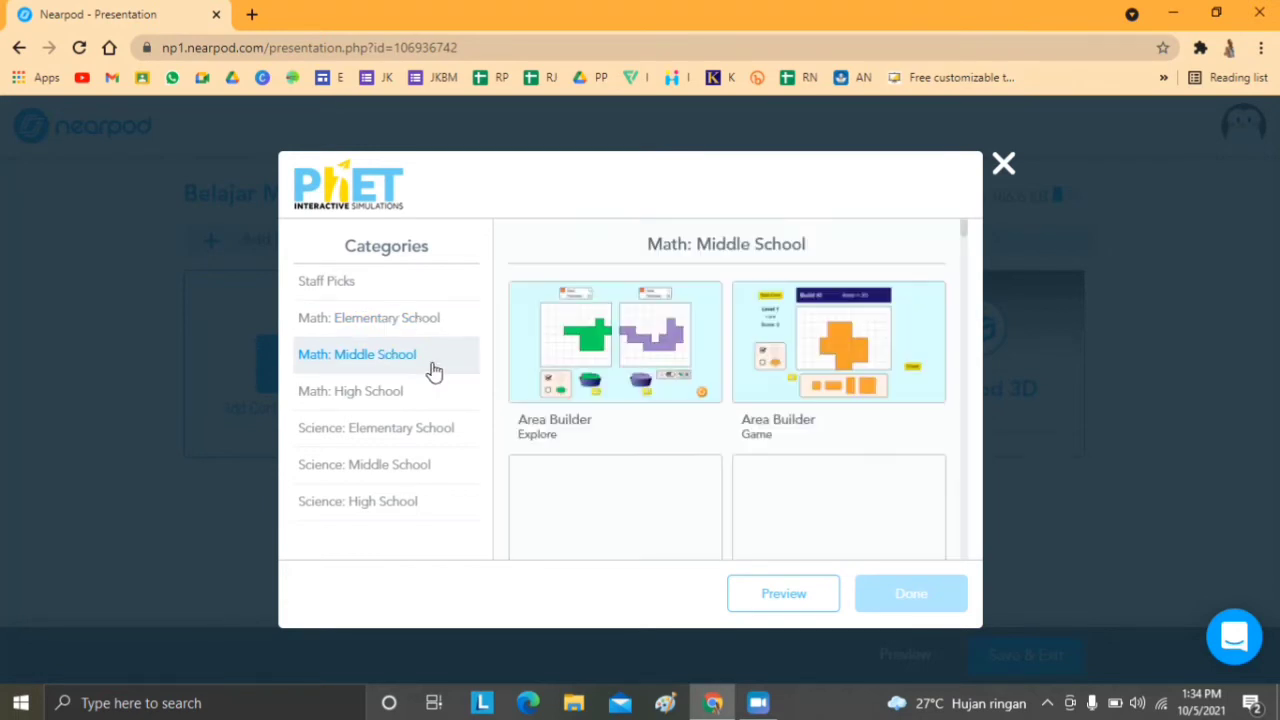
pyautogui.scroll(-6, 775, 445)
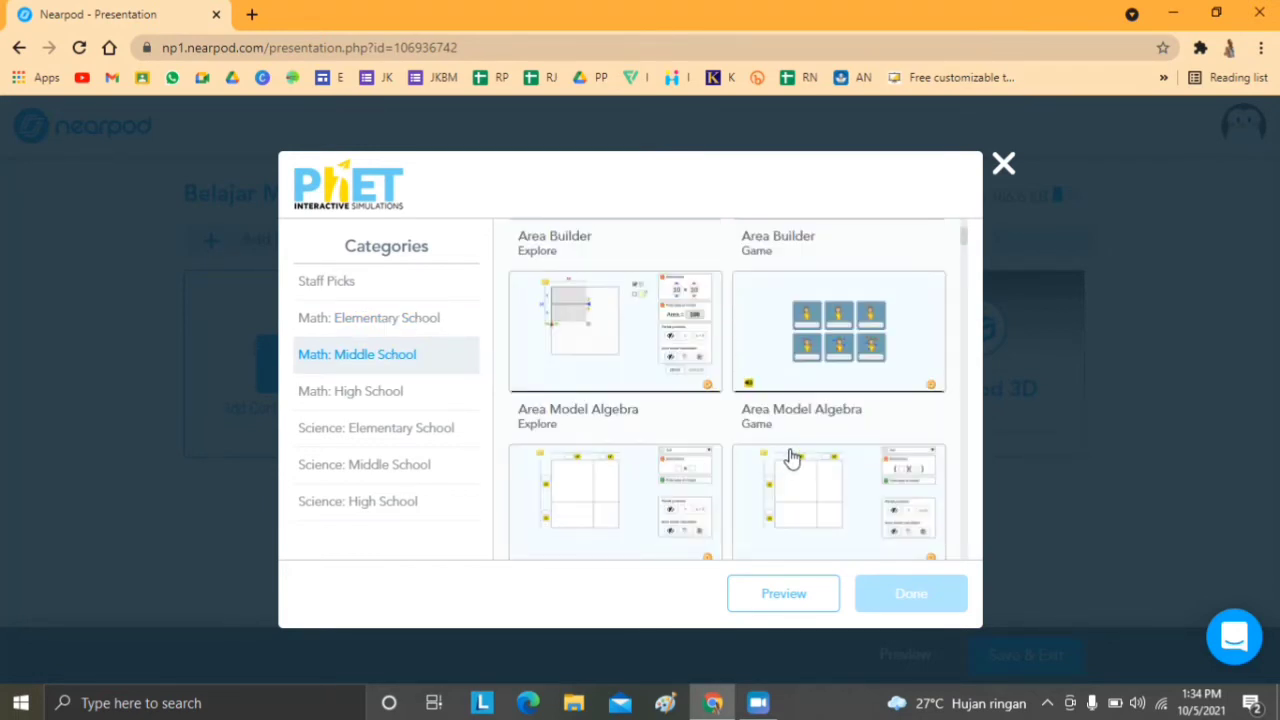
pyautogui.scroll(-2, 797, 460)
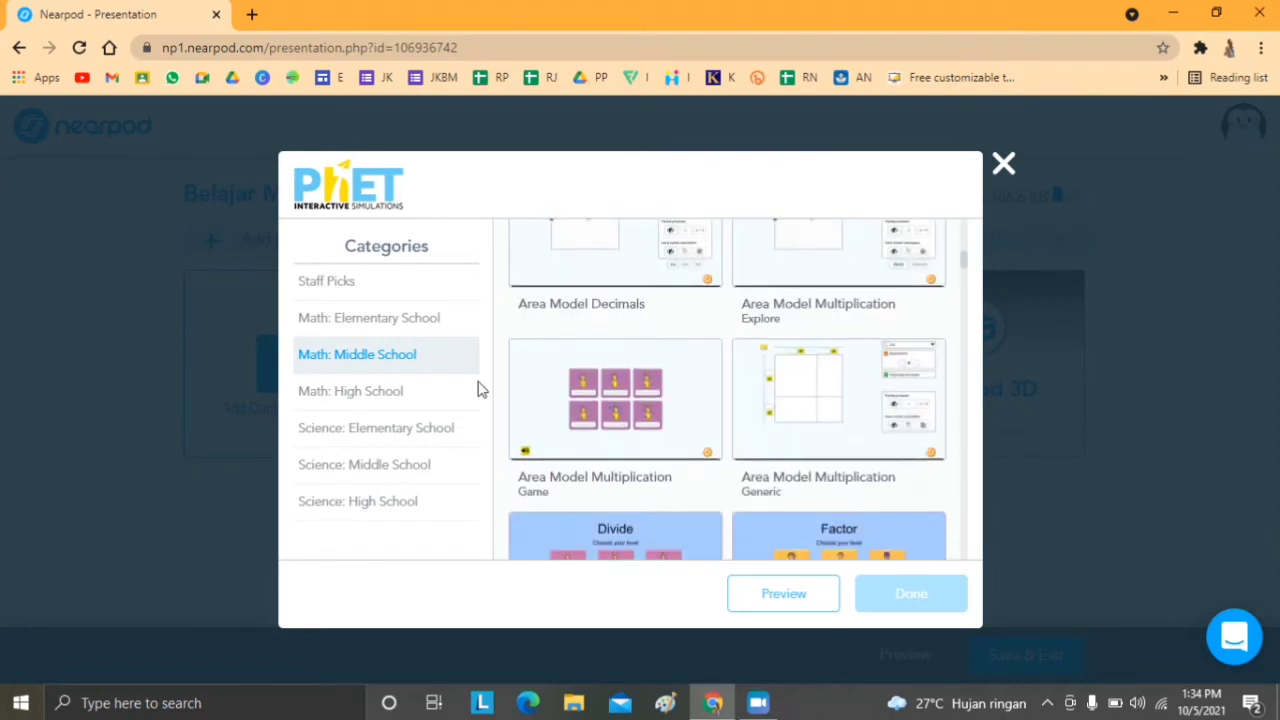
pyautogui.click(360, 390)
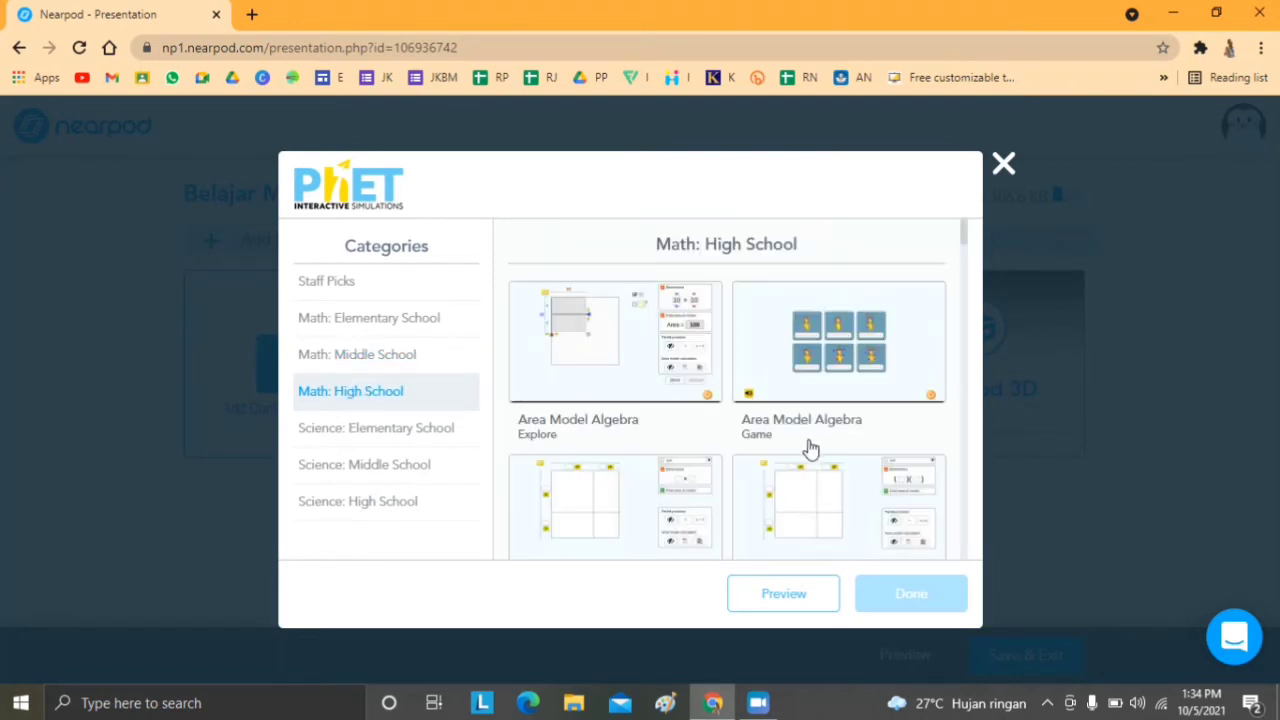
pyautogui.scroll(-3, 812, 450)
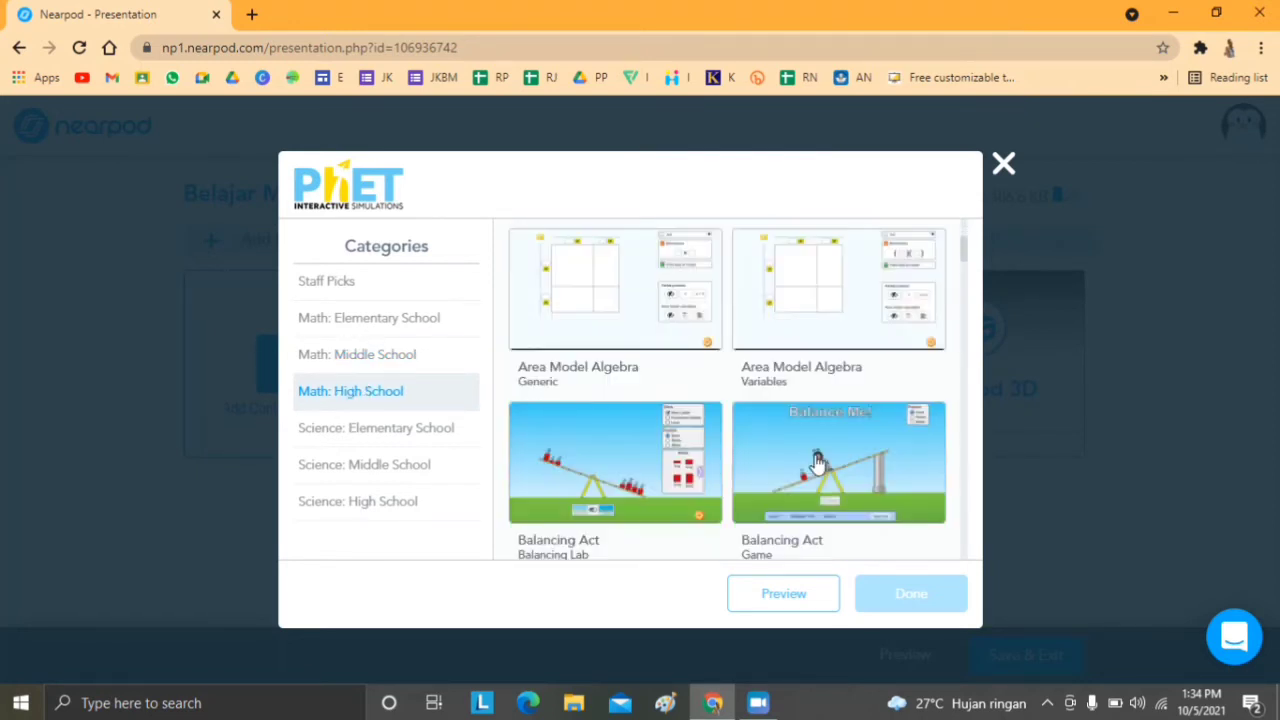
pyautogui.scroll(-1, 817, 463)
pyautogui.scroll(-1, 630, 470)
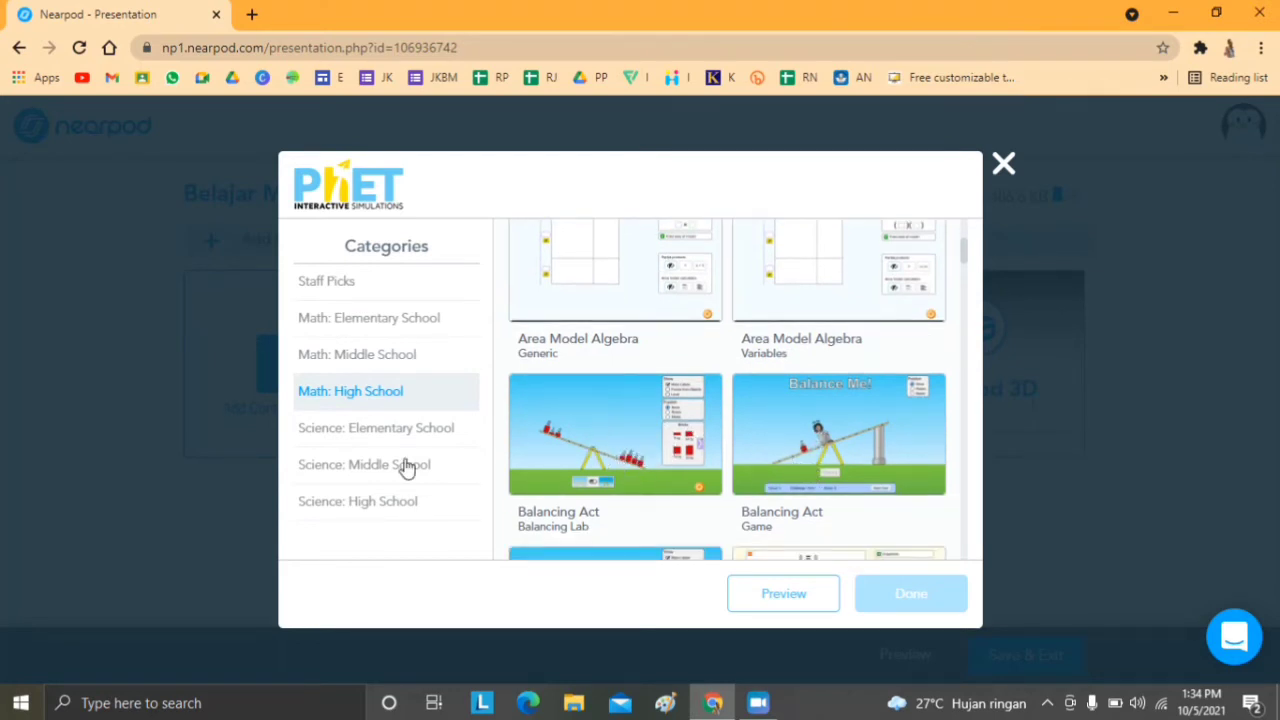
# Look through the Science: Elementary School simulations in the PhET library.
pyautogui.click(412, 430)
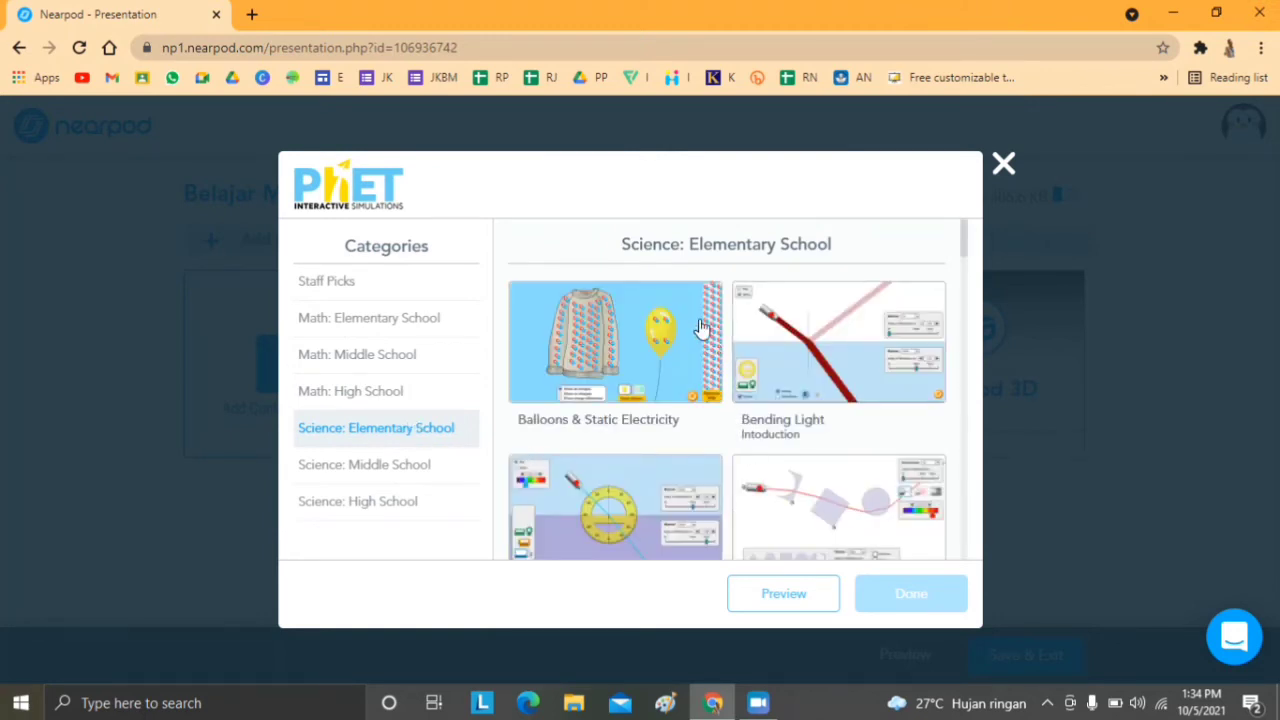
pyautogui.scroll(-4, 766, 454)
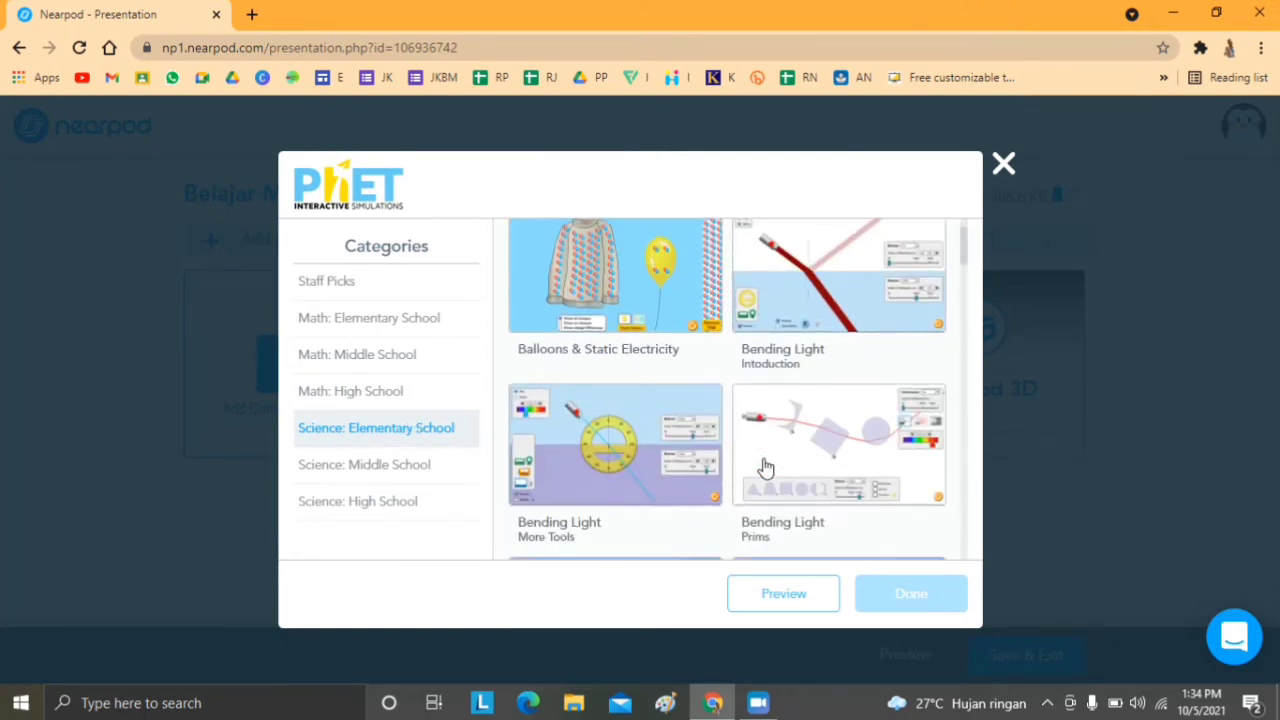
pyautogui.scroll(-2, 770, 460)
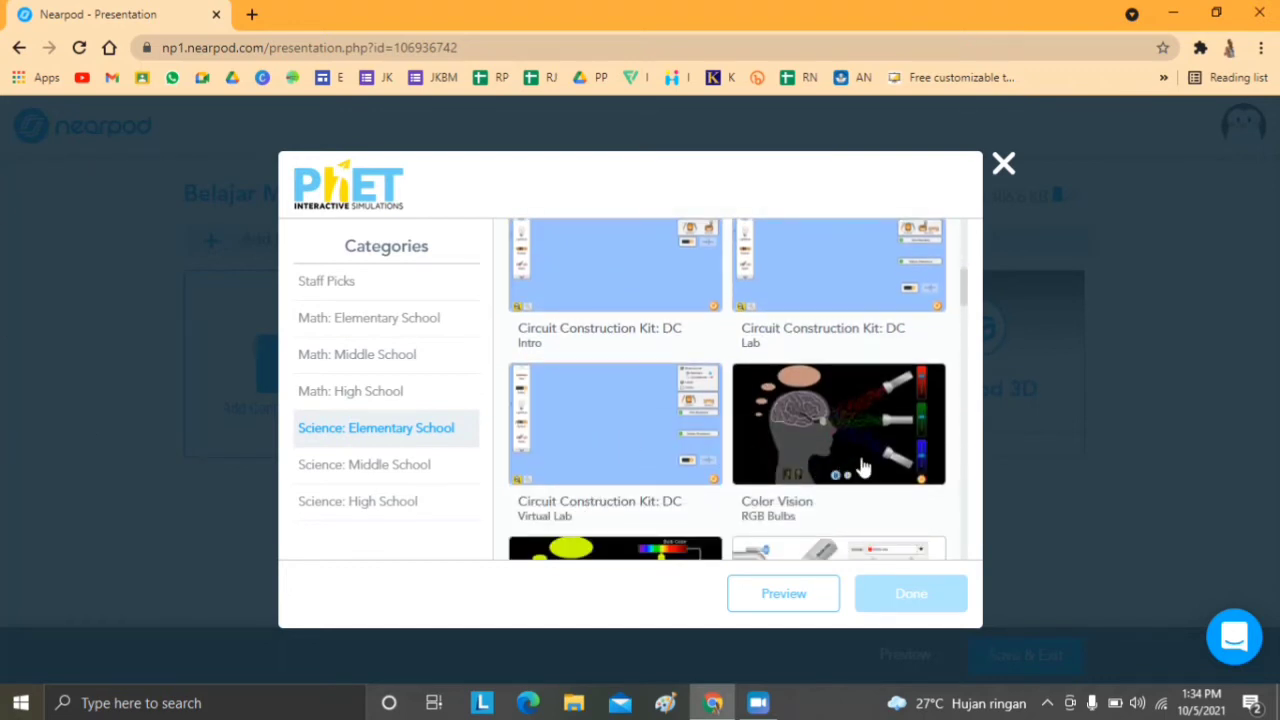
pyautogui.scroll(-1, 862, 458)
pyautogui.scroll(-2, 818, 384)
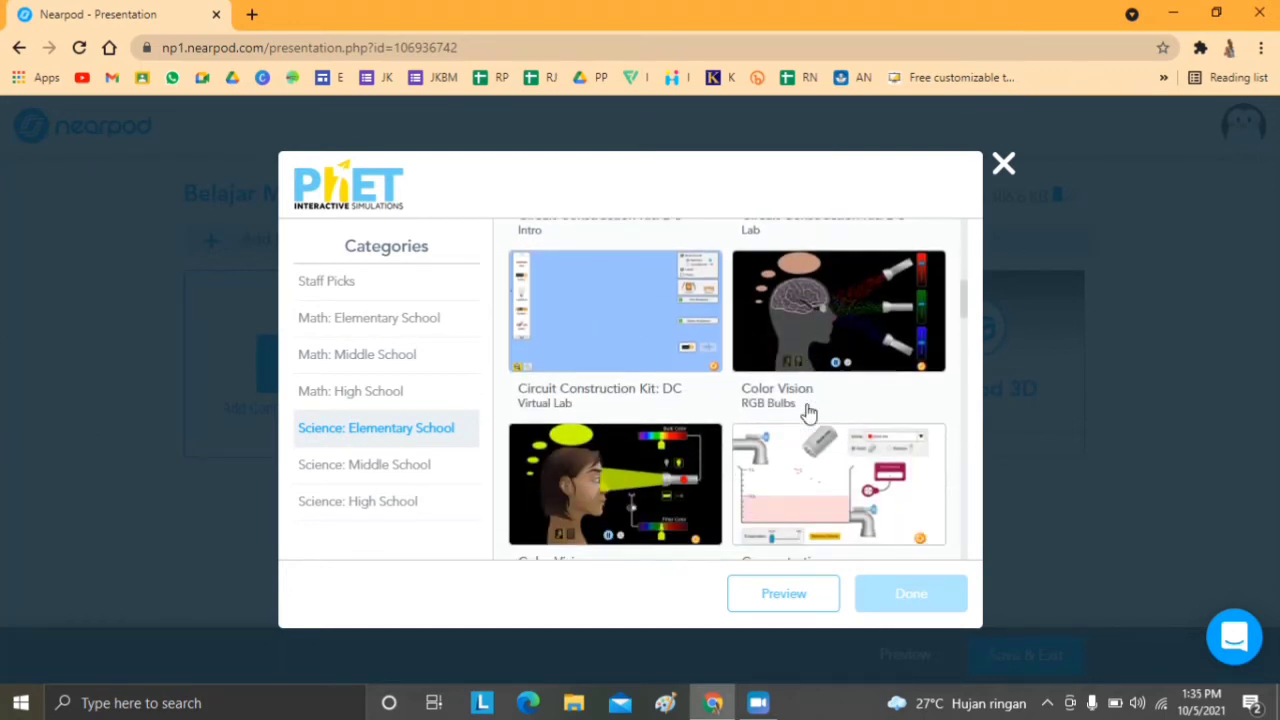
pyautogui.scroll(-4, 690, 462)
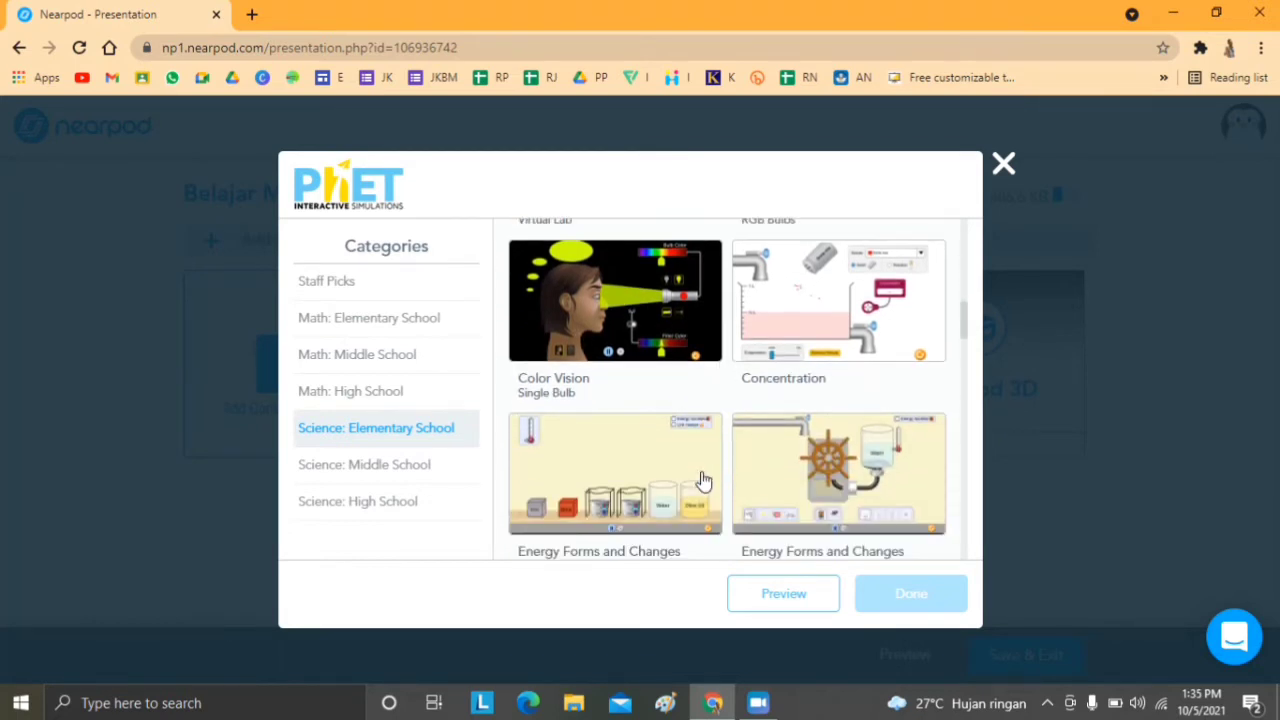
pyautogui.scroll(-3, 705, 481)
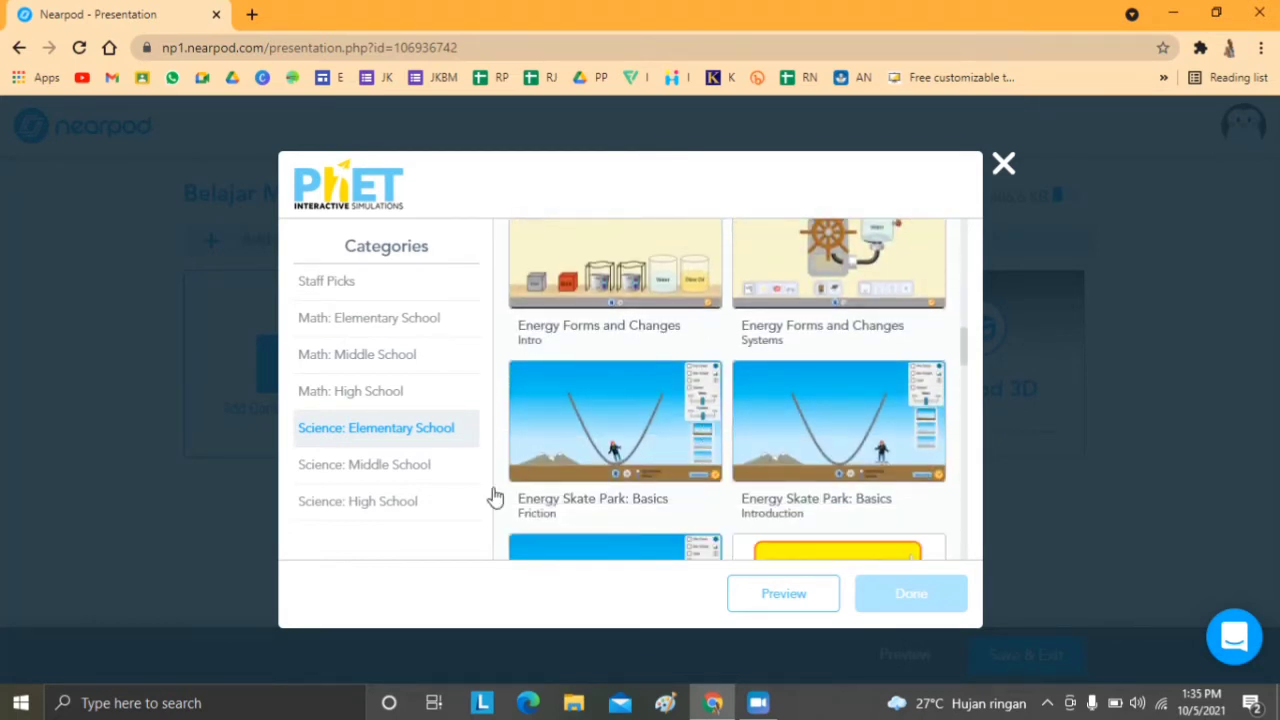
# Select the Build an Atom (Atom) simulation from Science: High School and preview it in full screen.
pyautogui.click(390, 503)
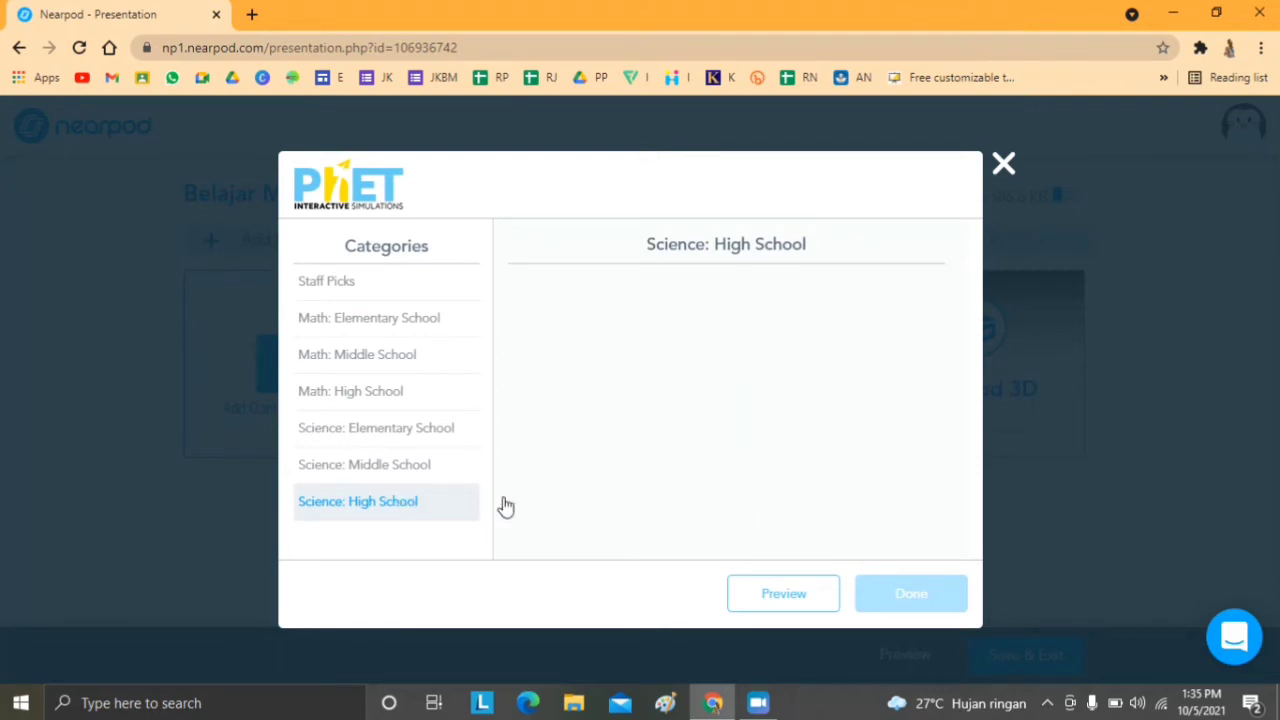
pyautogui.scroll(-3, 817, 426)
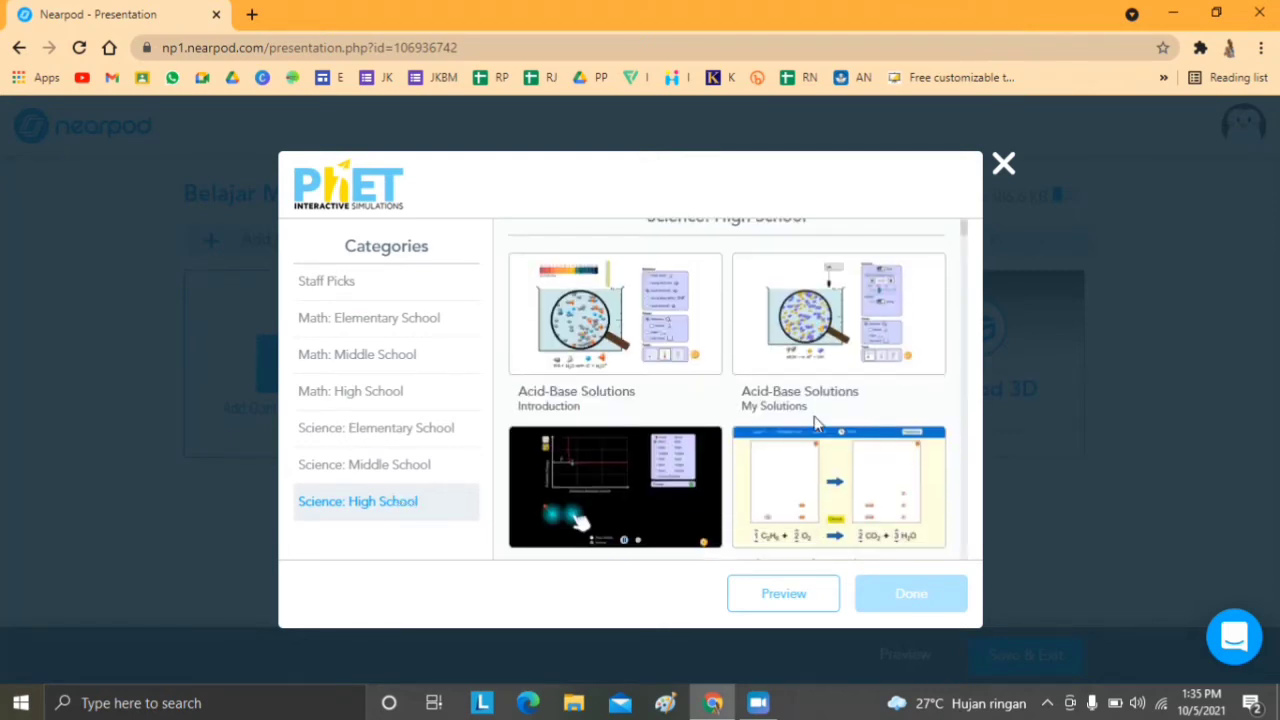
pyautogui.scroll(-7, 817, 426)
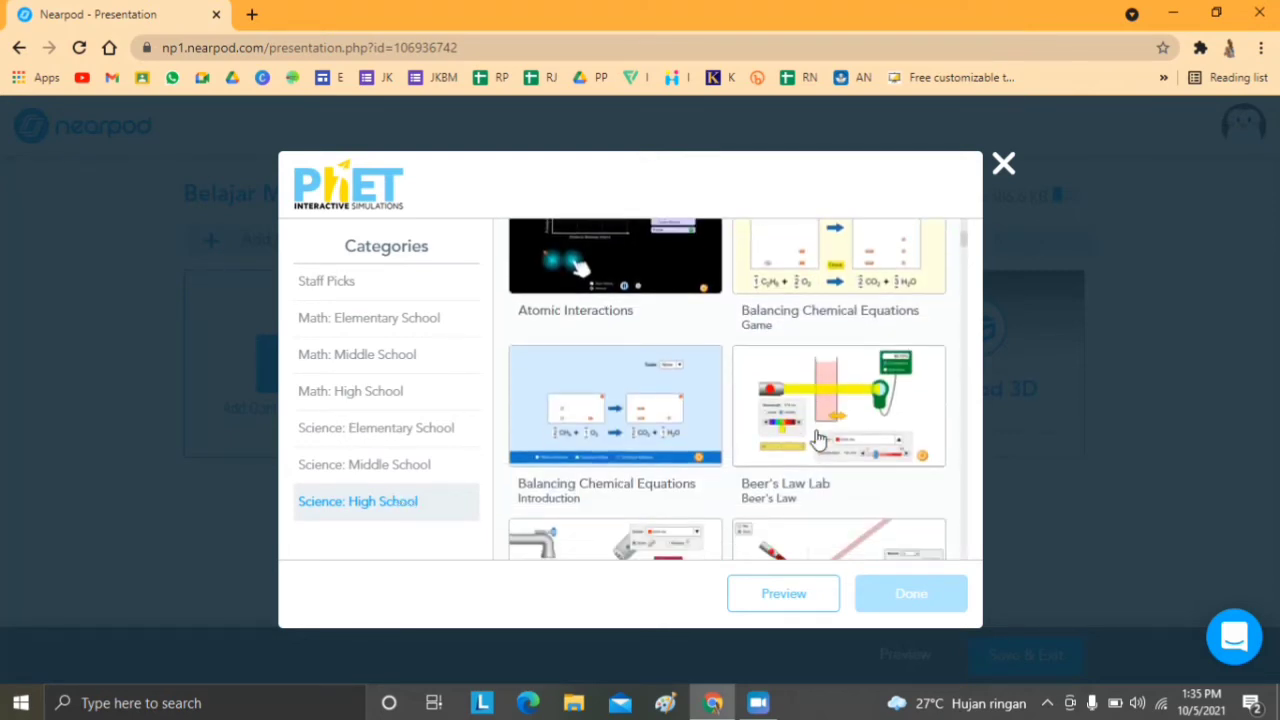
pyautogui.scroll(-6, 817, 446)
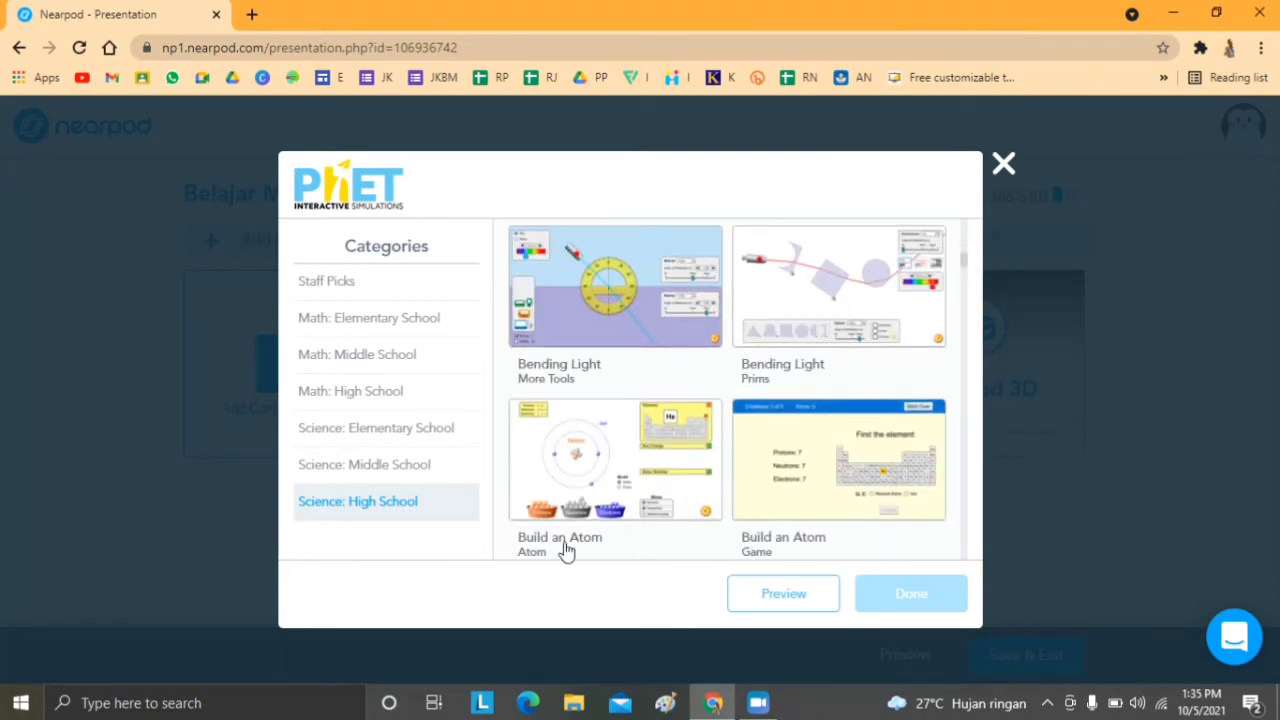
pyautogui.click(598, 441)
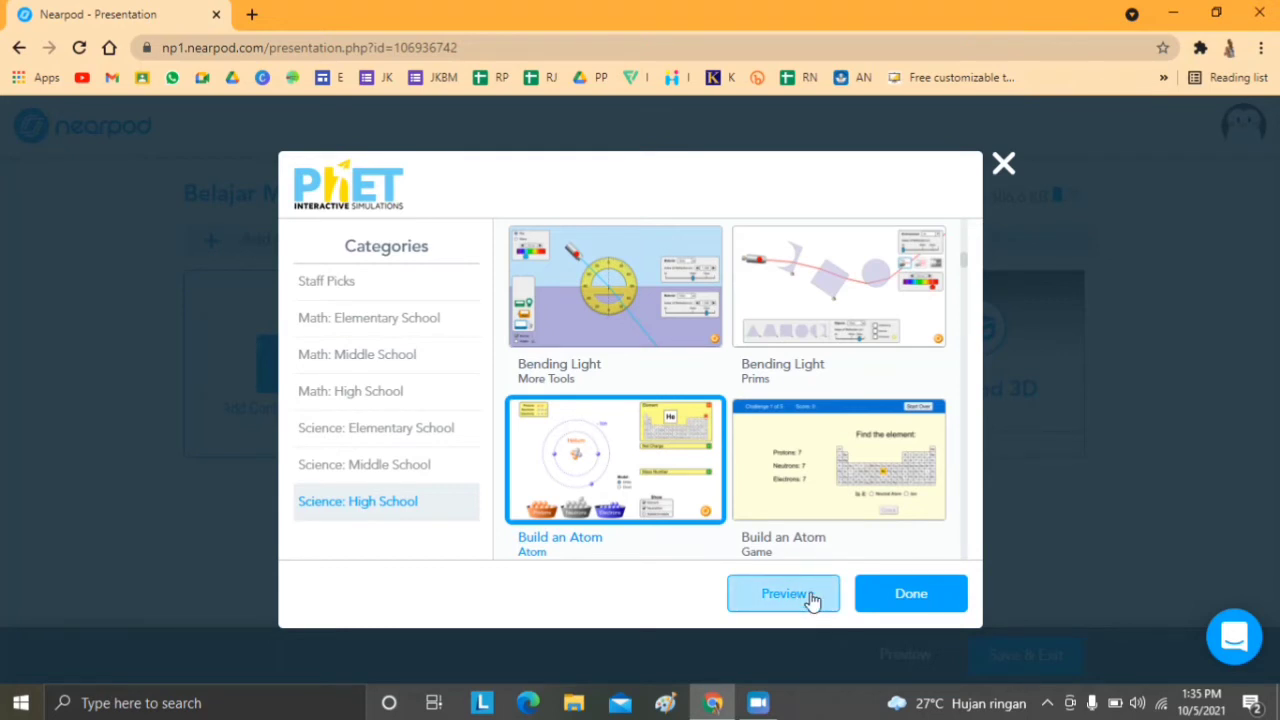
pyautogui.click(811, 598)
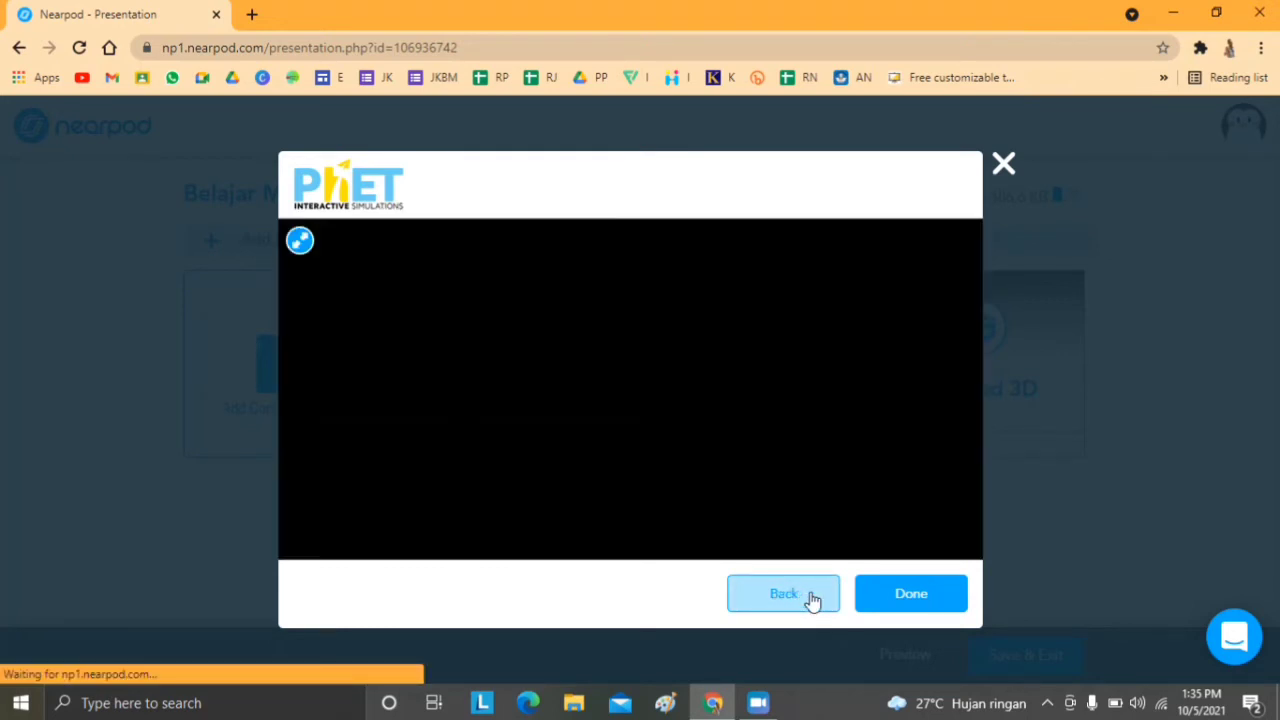
pyautogui.click(300, 241)
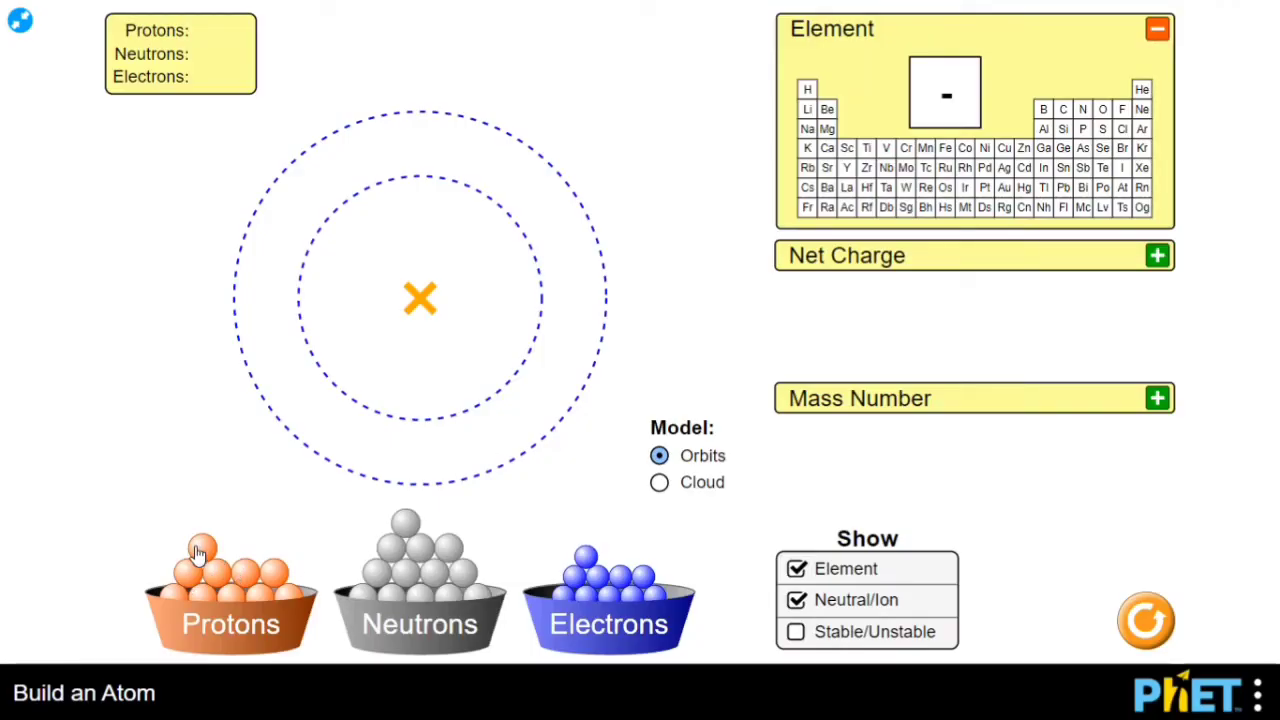
# Try out the simulation by building an atom from two protons, one neutron and one electron.
pyautogui.moveTo(202, 547); pyautogui.dragTo(416, 306)
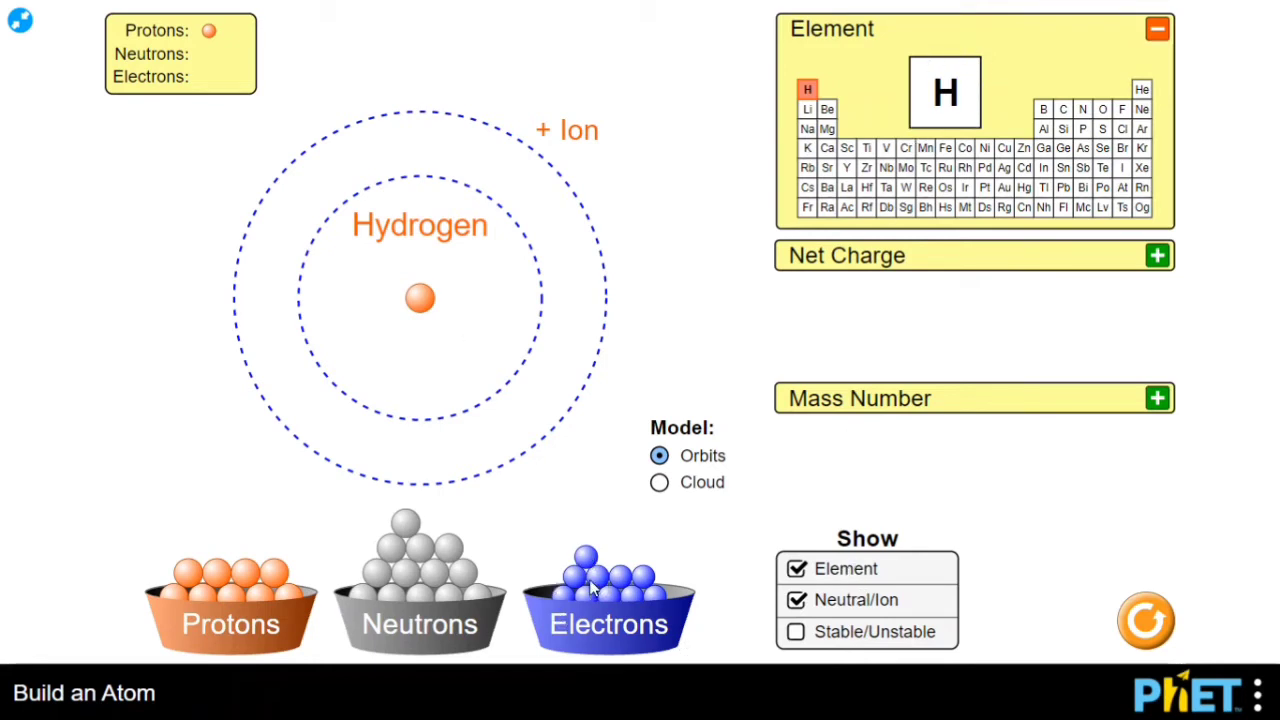
pyautogui.moveTo(592, 590); pyautogui.dragTo(447, 313)
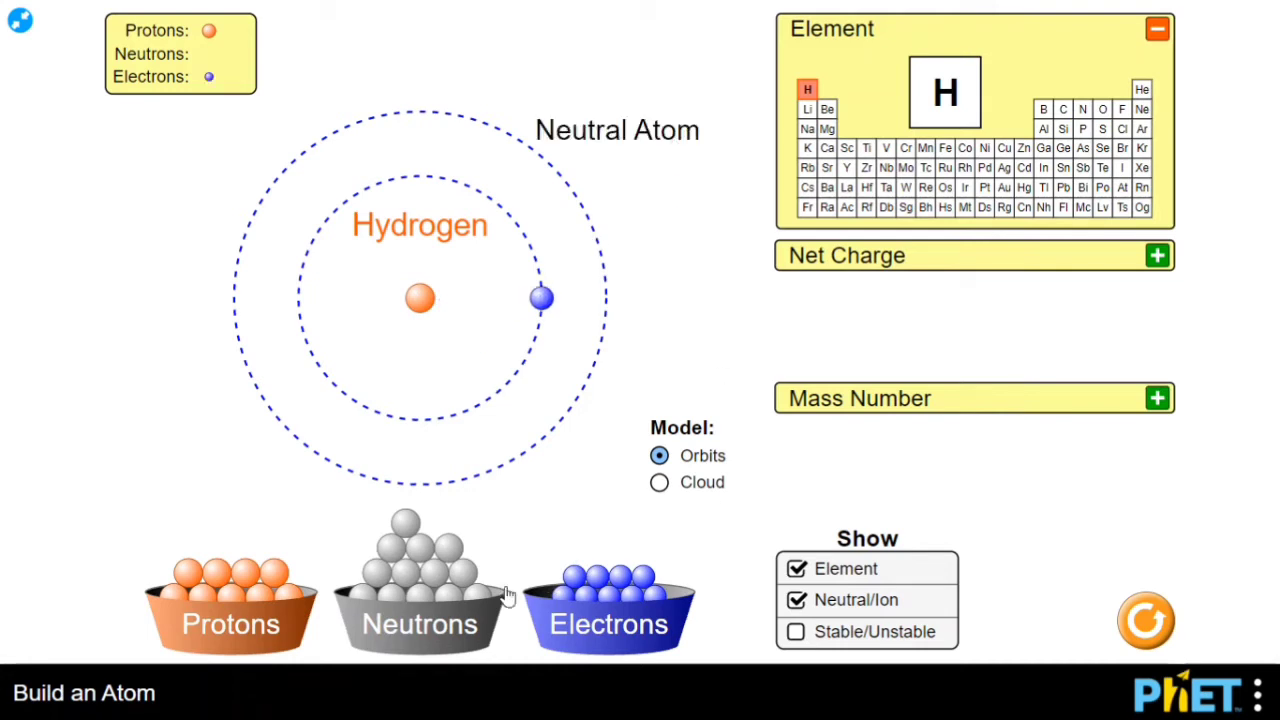
pyautogui.moveTo(406, 533); pyautogui.dragTo(418, 304)
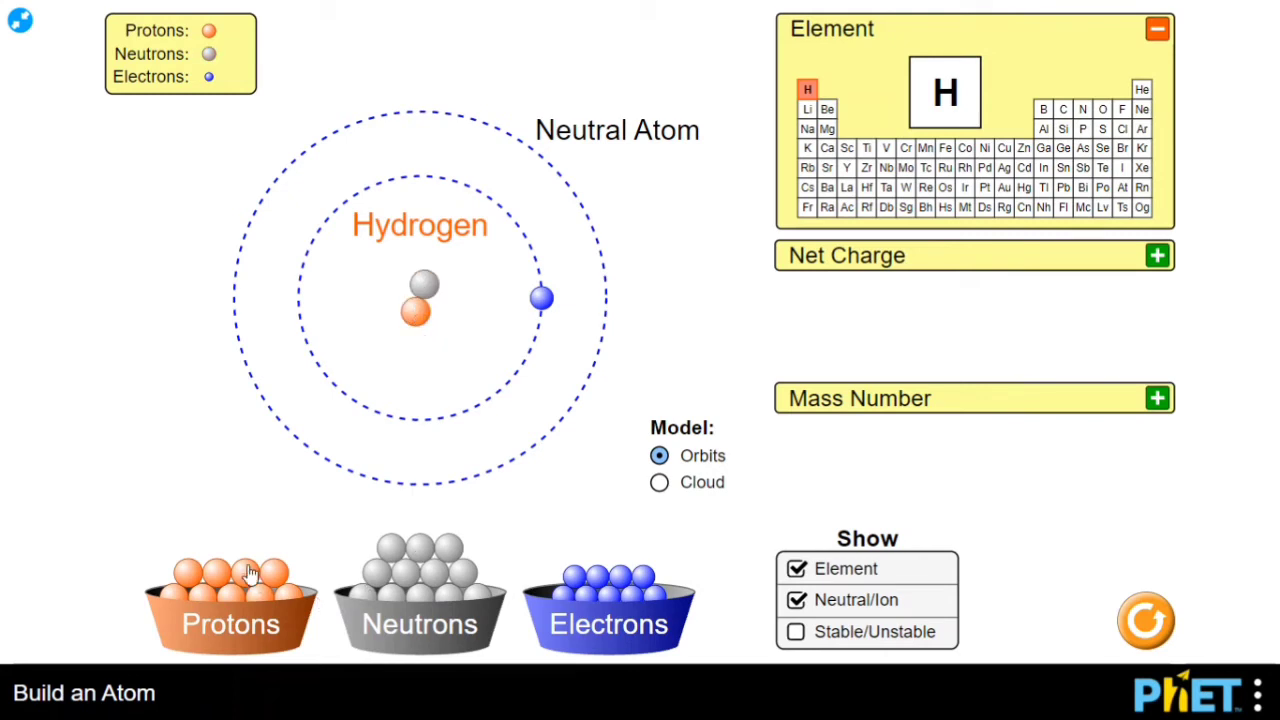
pyautogui.moveTo(246, 574); pyautogui.dragTo(300, 469)
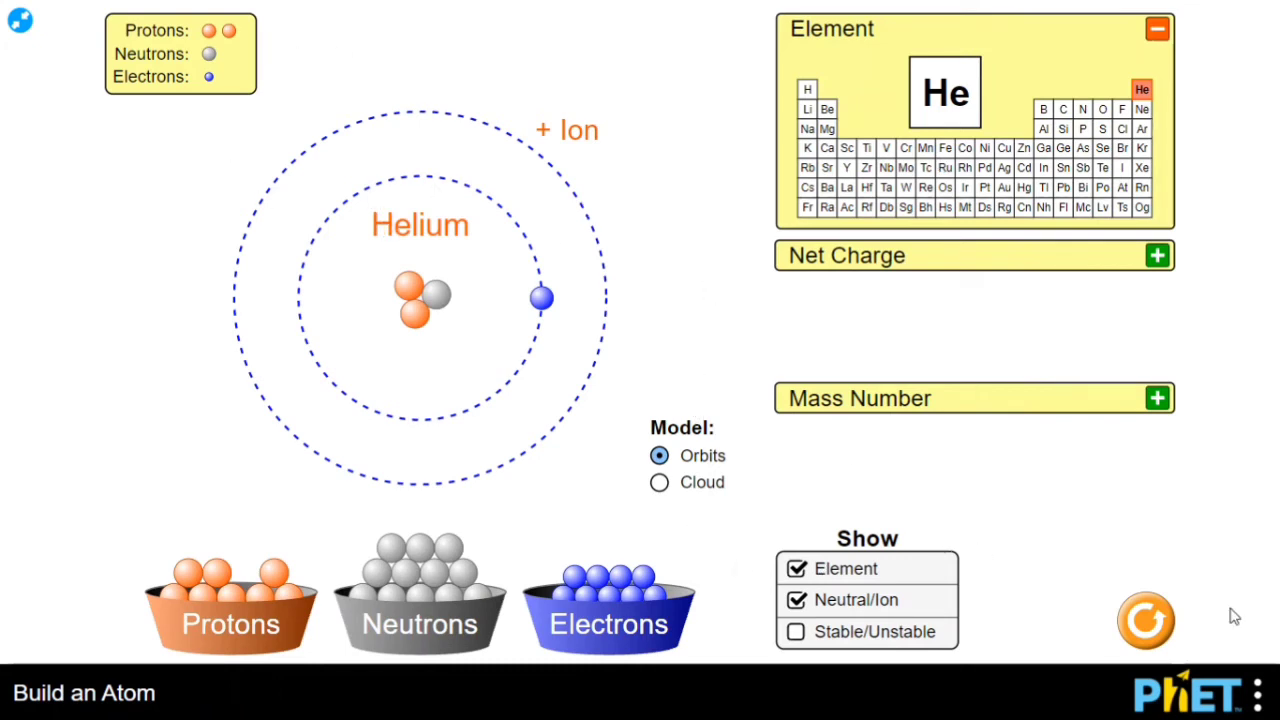
# Leave the full-screen preview and add the Build an Atom simulation to the lesson.
pyautogui.click(18, 24)
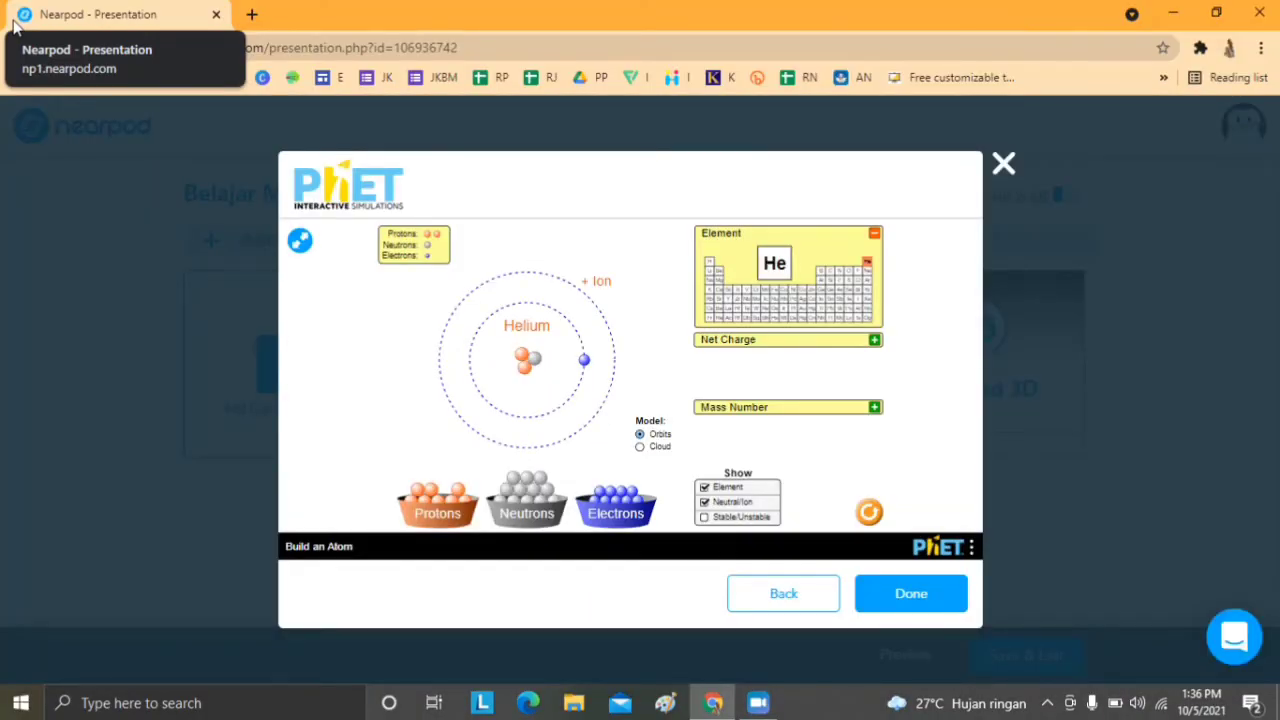
pyautogui.click(928, 600)
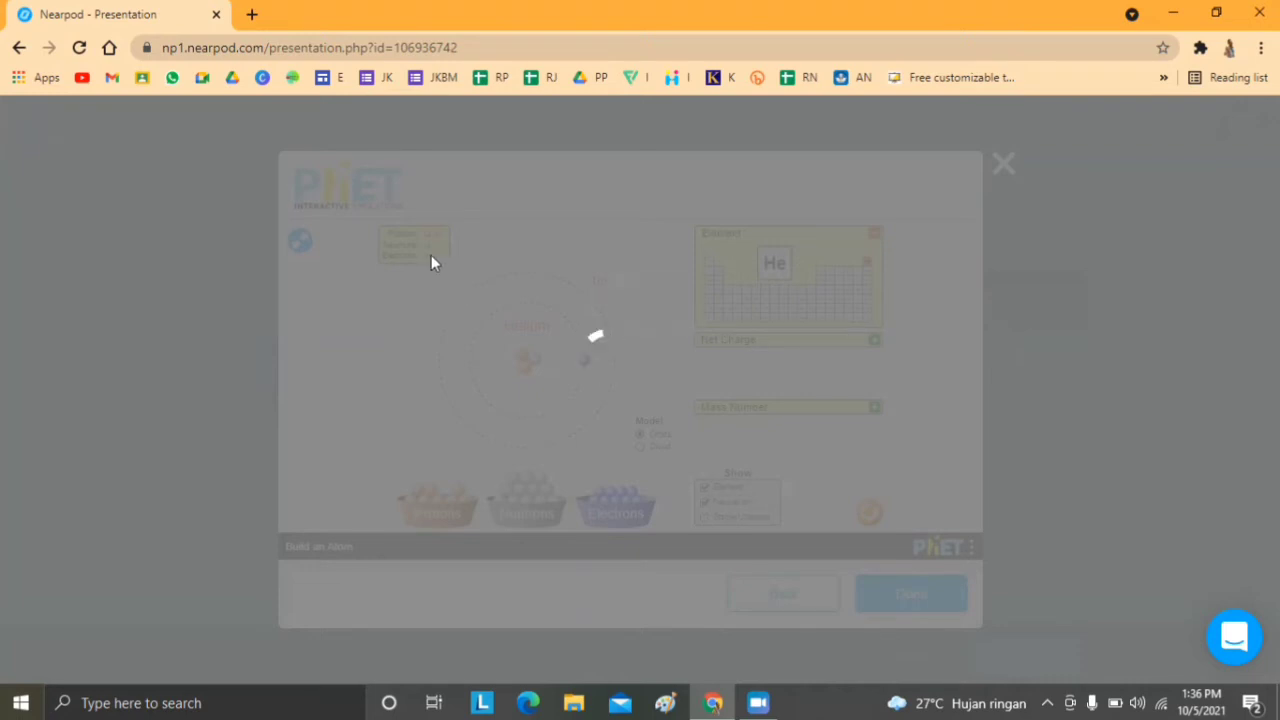
# Search for "phet simulation" in a new browser tab, open the PhET website and go to its biology (Biologi) simulations.
pyautogui.click(252, 14)
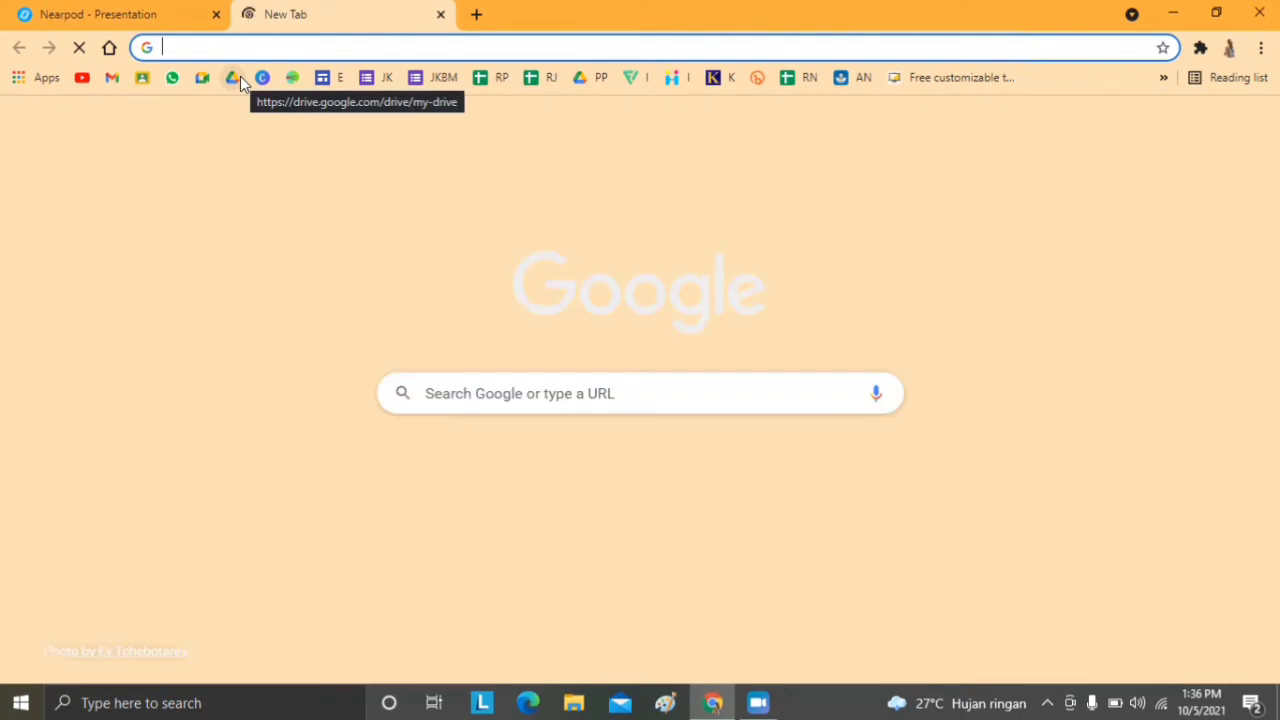
pyautogui.write('phets')
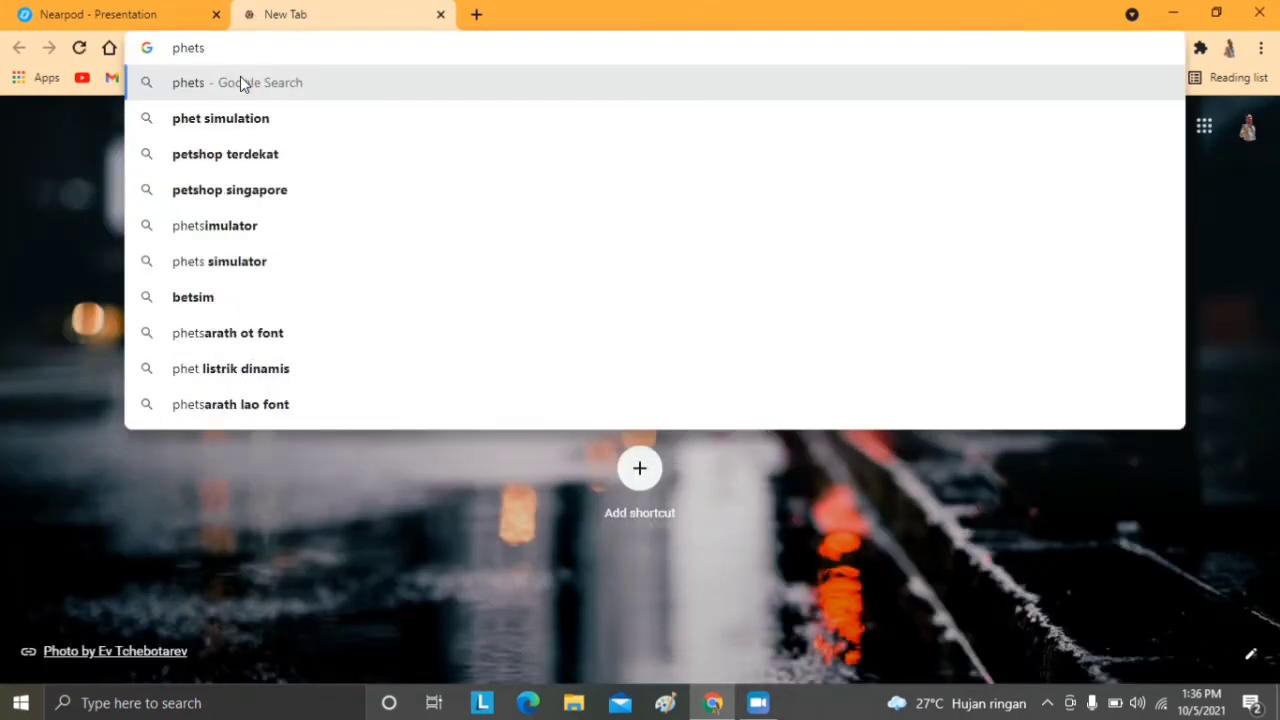
pyautogui.click(179, 121)
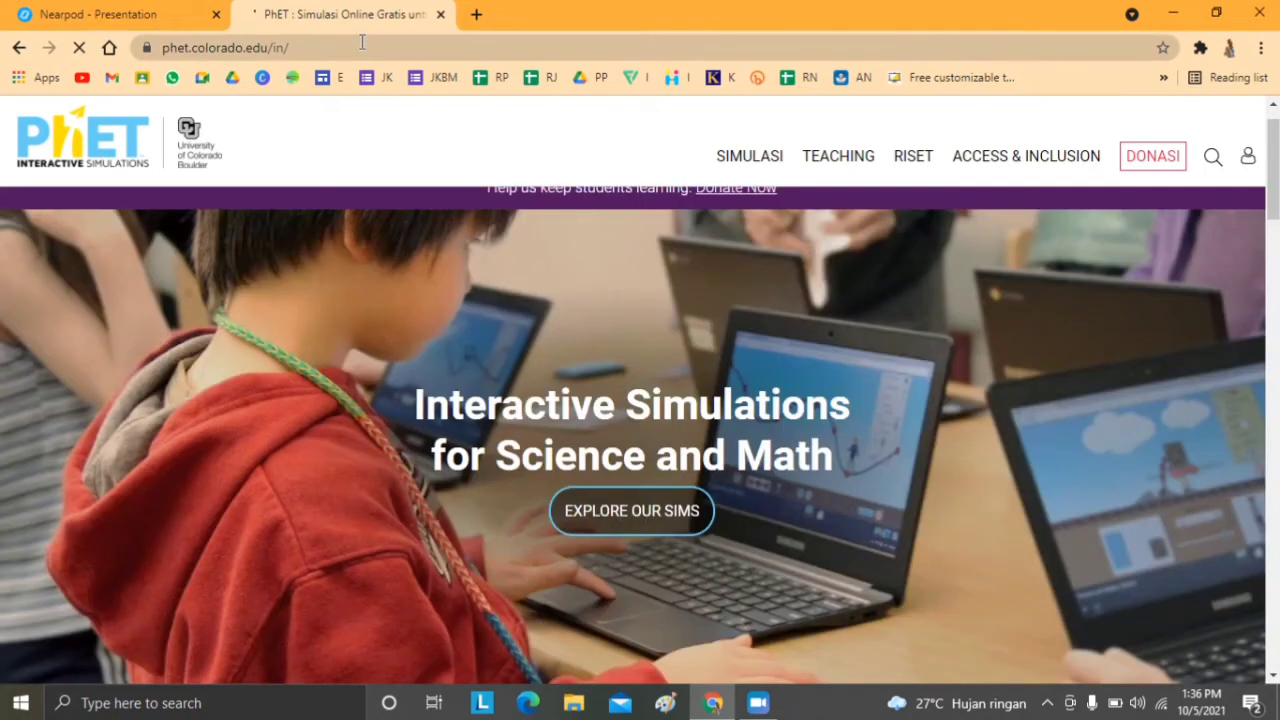
pyautogui.scroll(-10, 674, 491)
pyautogui.scroll(3, 990, 490)
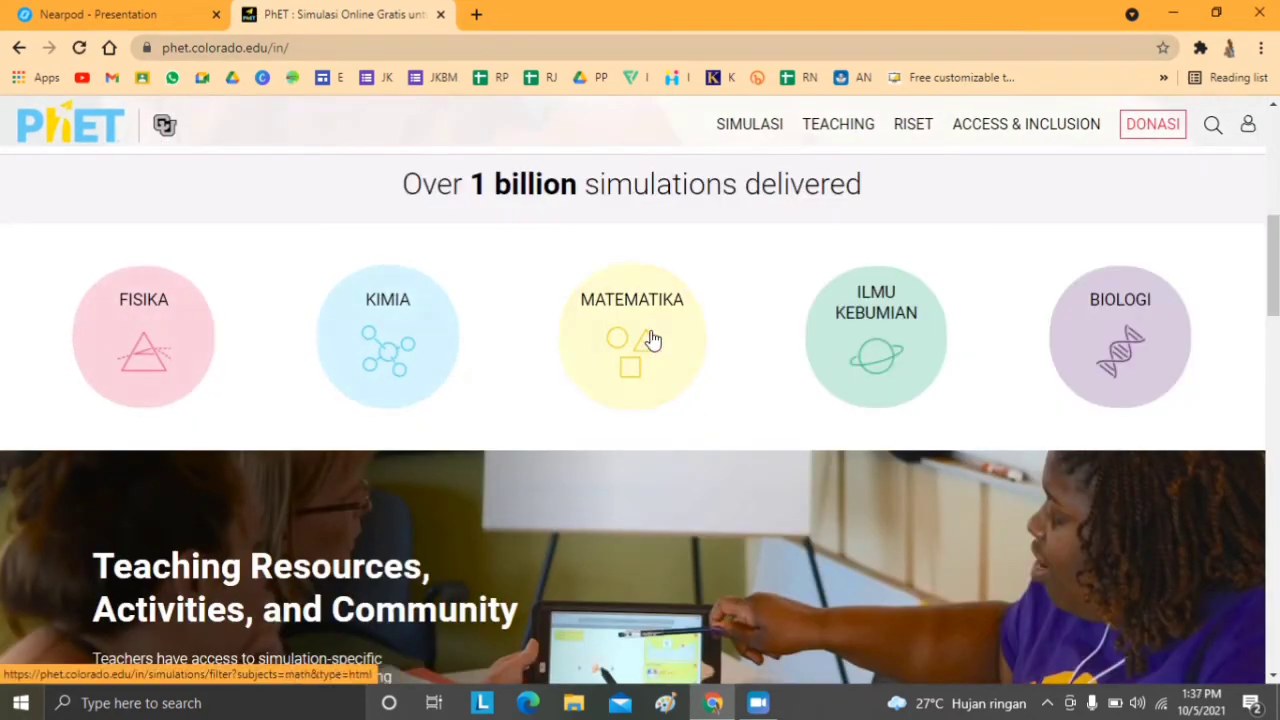
pyautogui.click(1108, 325)
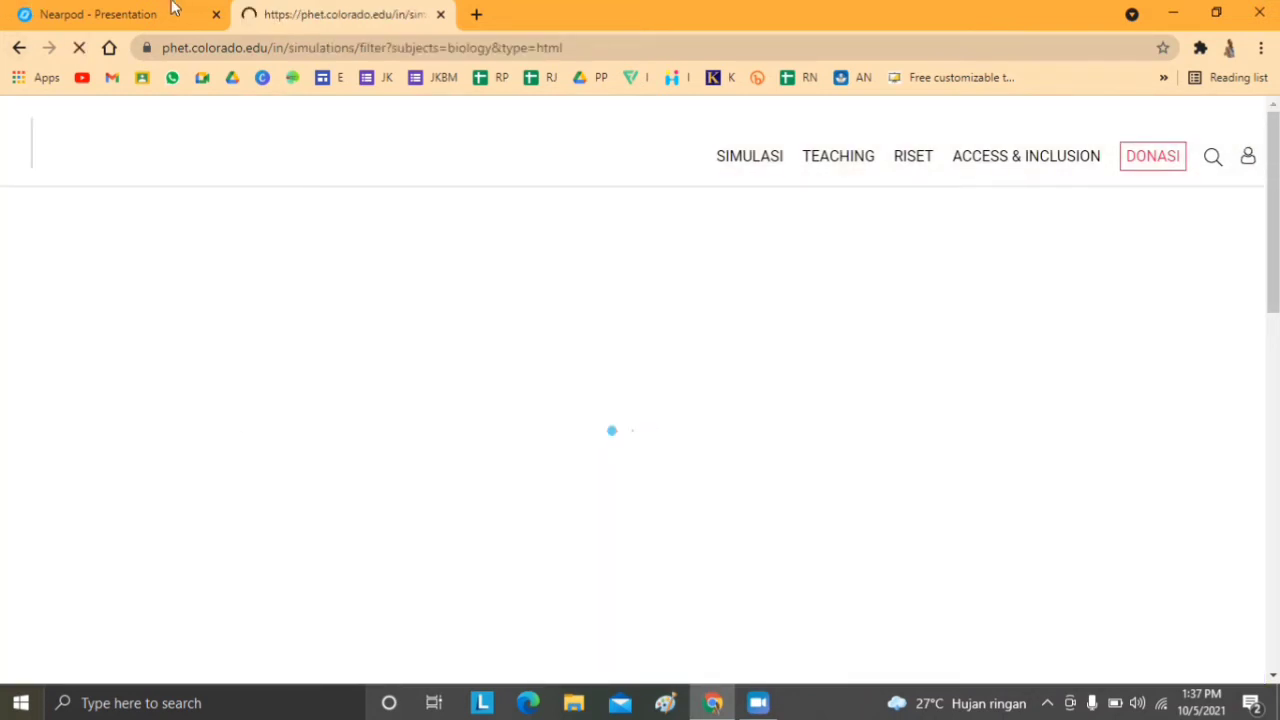
# Check the Nearpod lesson while it loads, and review the biology HTML5 simulations on the PhET website.
pyautogui.click(172, 8)
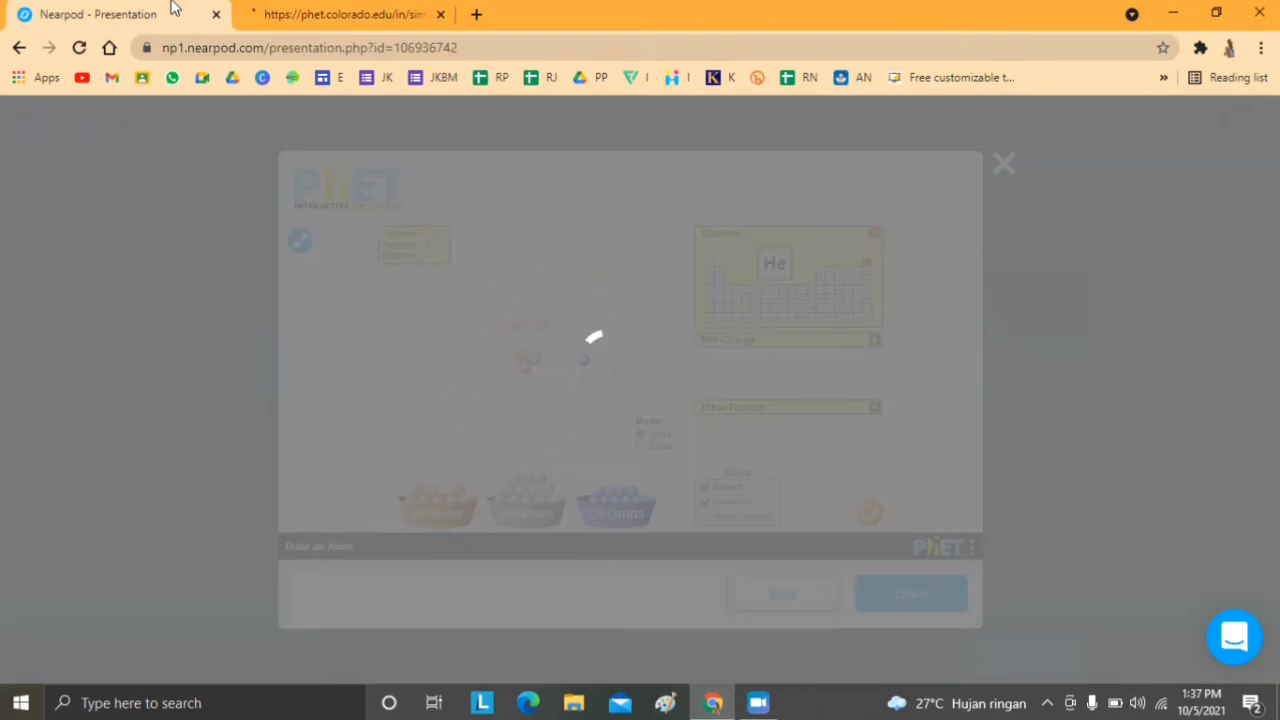
pyautogui.click(369, 8)
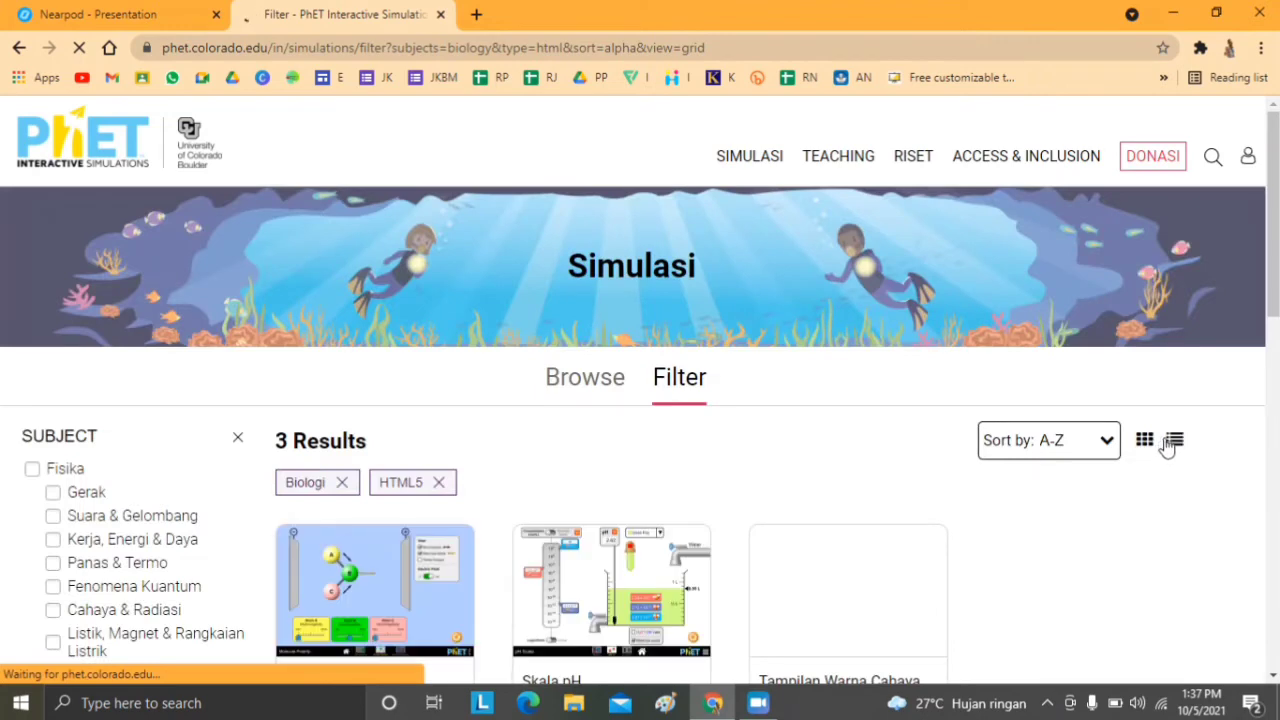
pyautogui.scroll(-3, 1166, 446)
pyautogui.scroll(-7, 1178, 460)
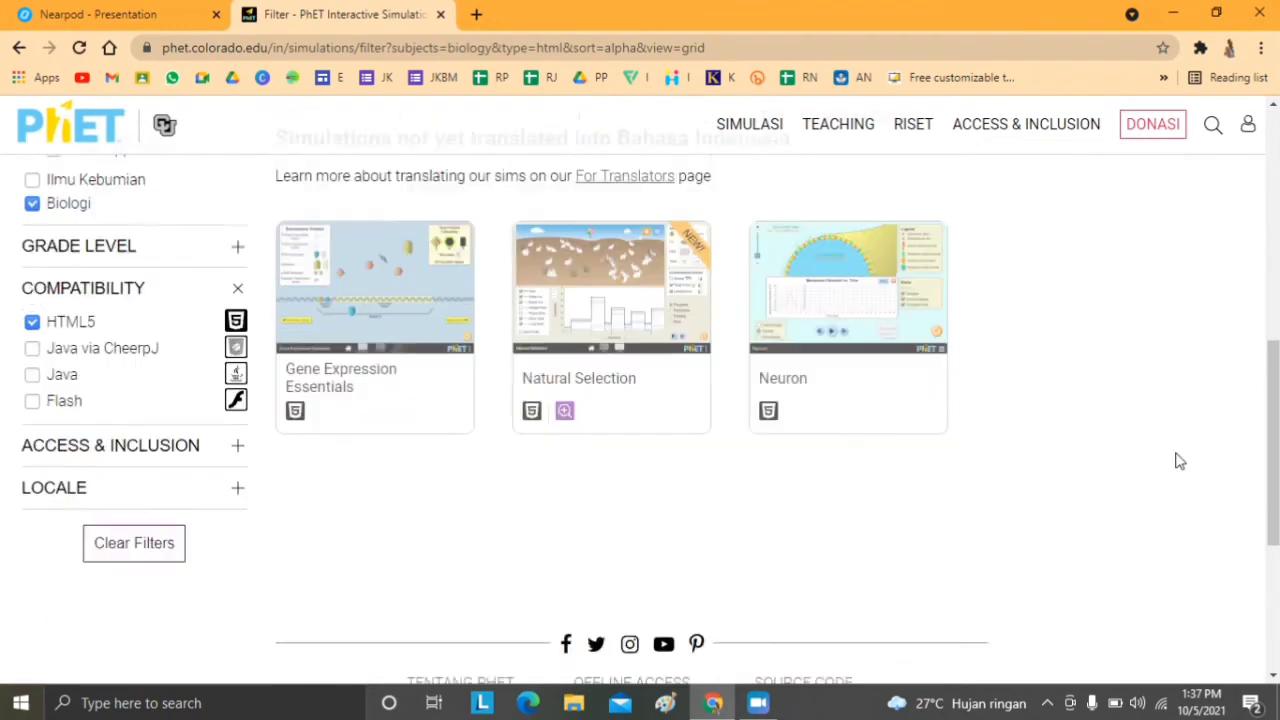
# Open the Tampilan Warna Cahaya simulation page from the biology simulations, checking the Nearpod lesson while the page loads.
pyautogui.scroll(5, 1178, 463)
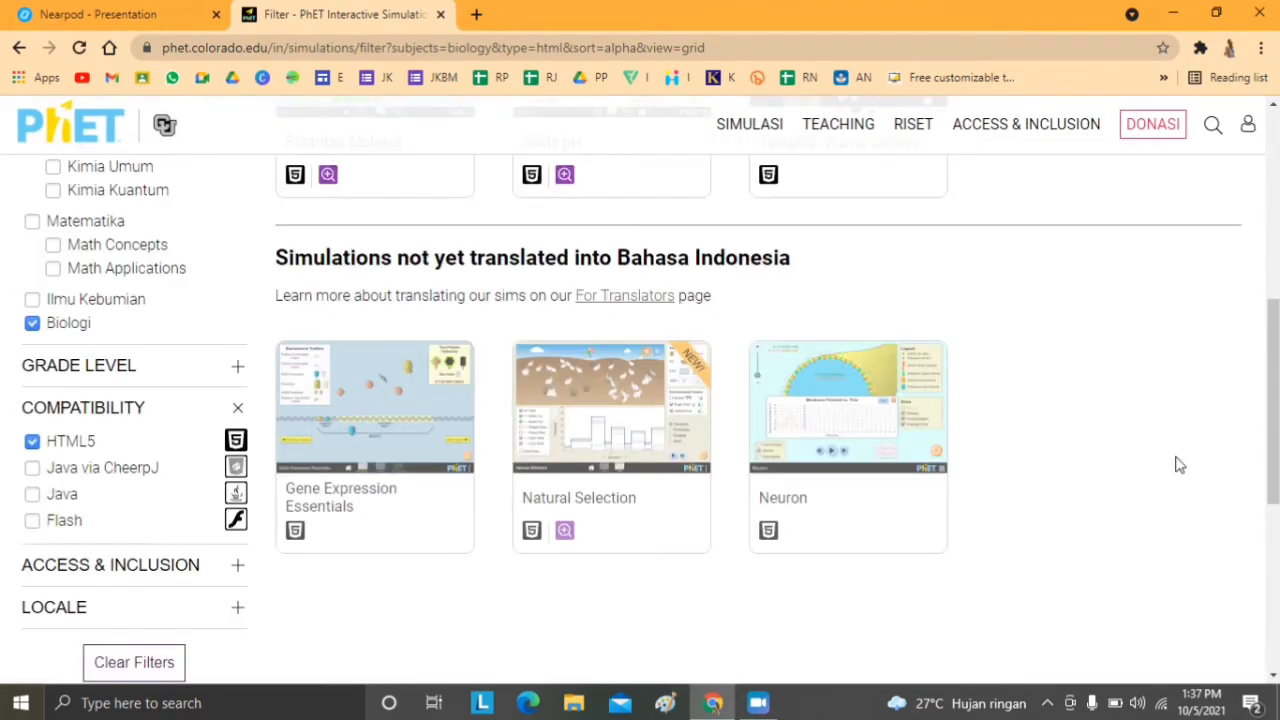
pyautogui.scroll(2, 1178, 464)
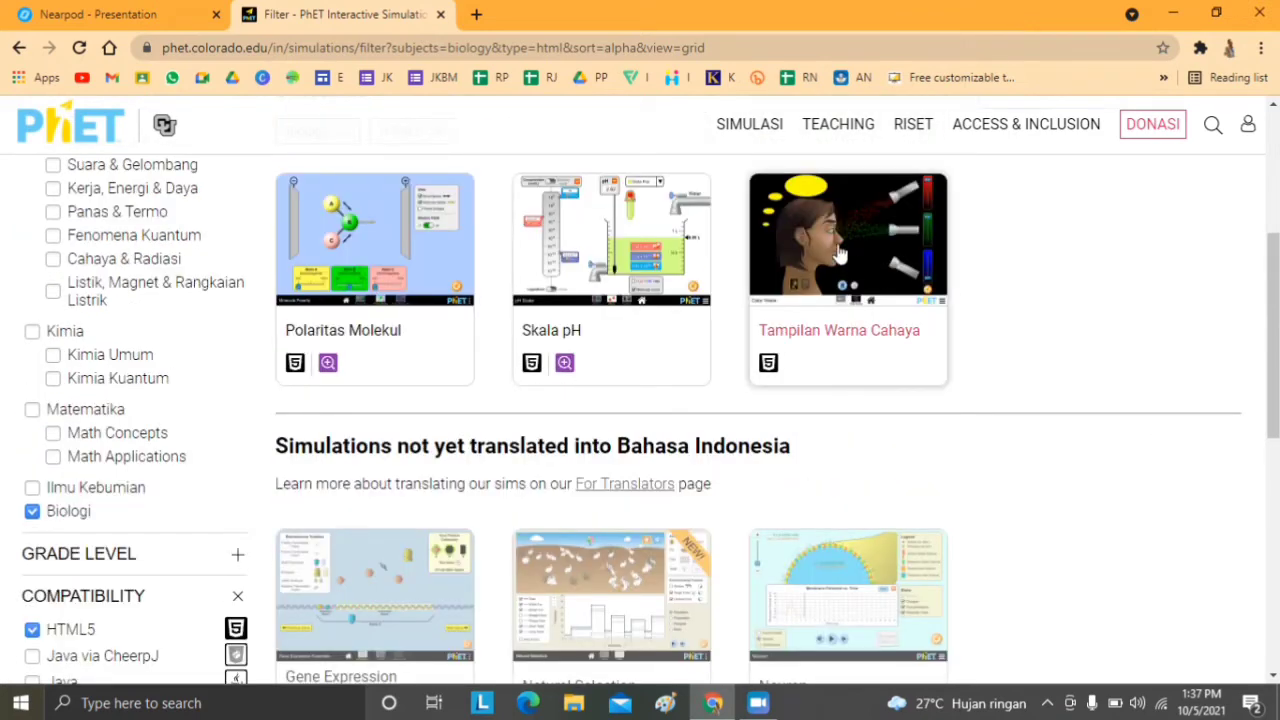
pyautogui.click(840, 256)
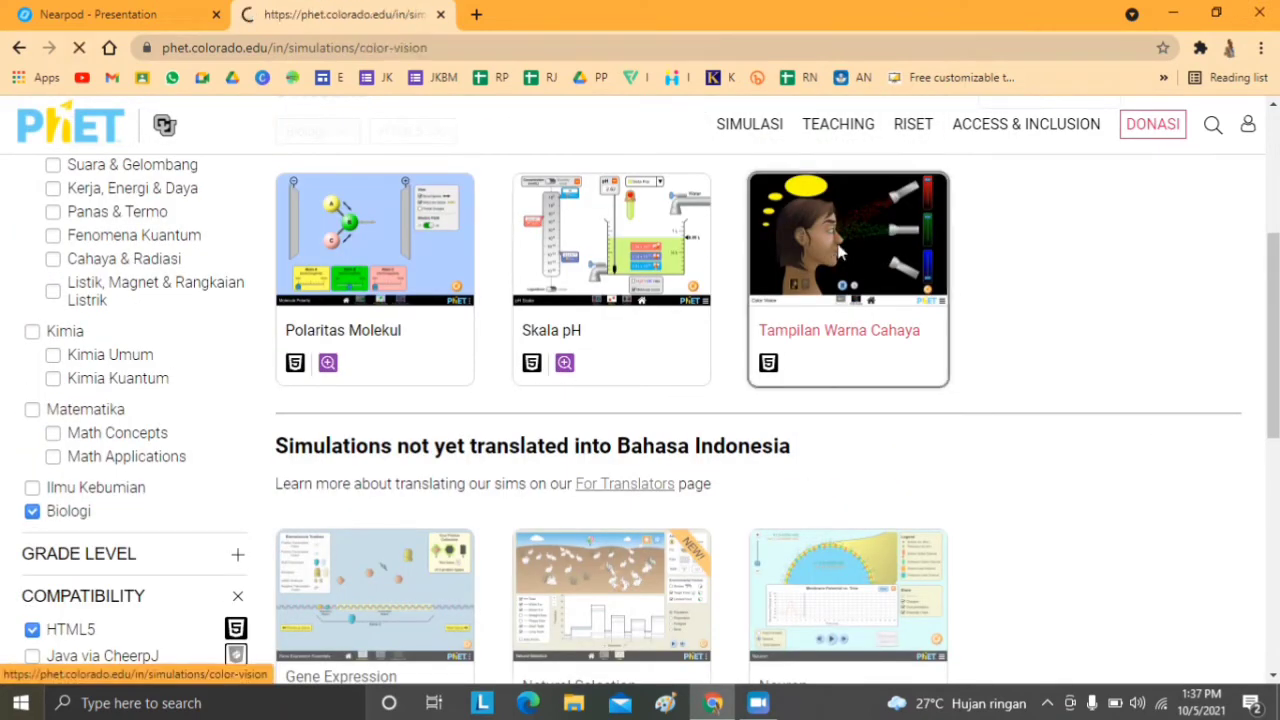
pyautogui.click(104, 10)
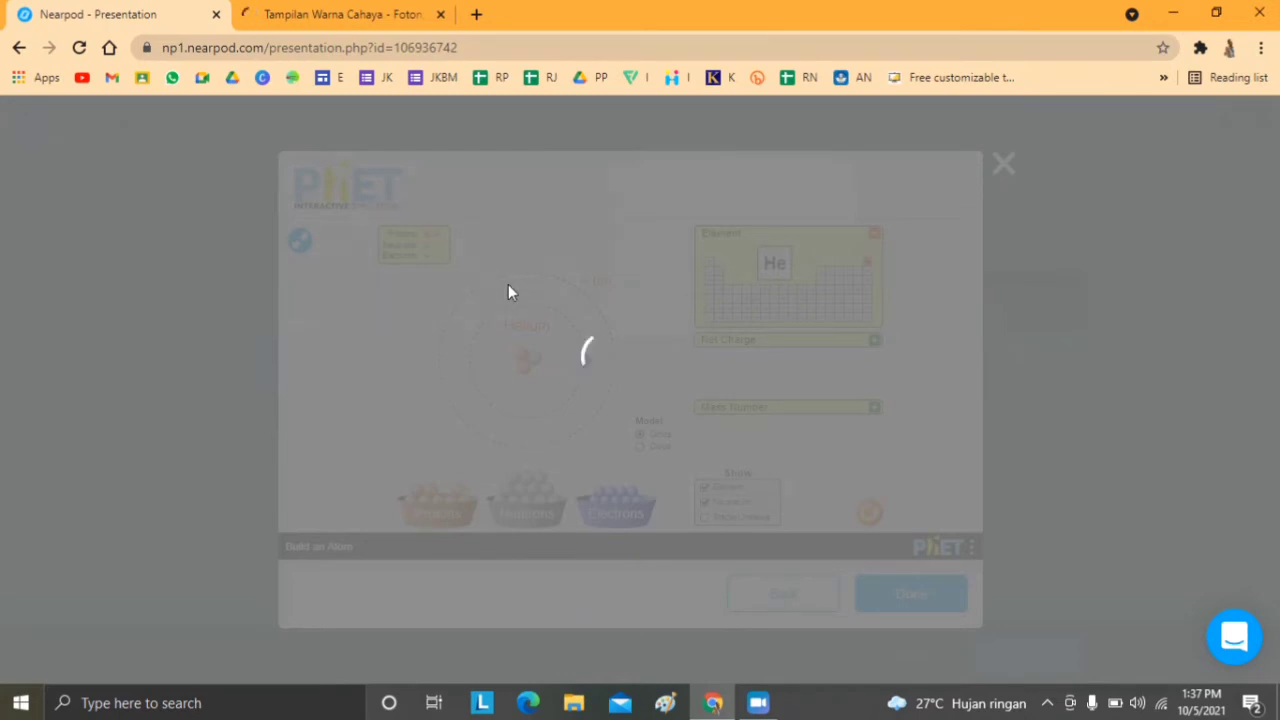
pyautogui.click(375, 10)
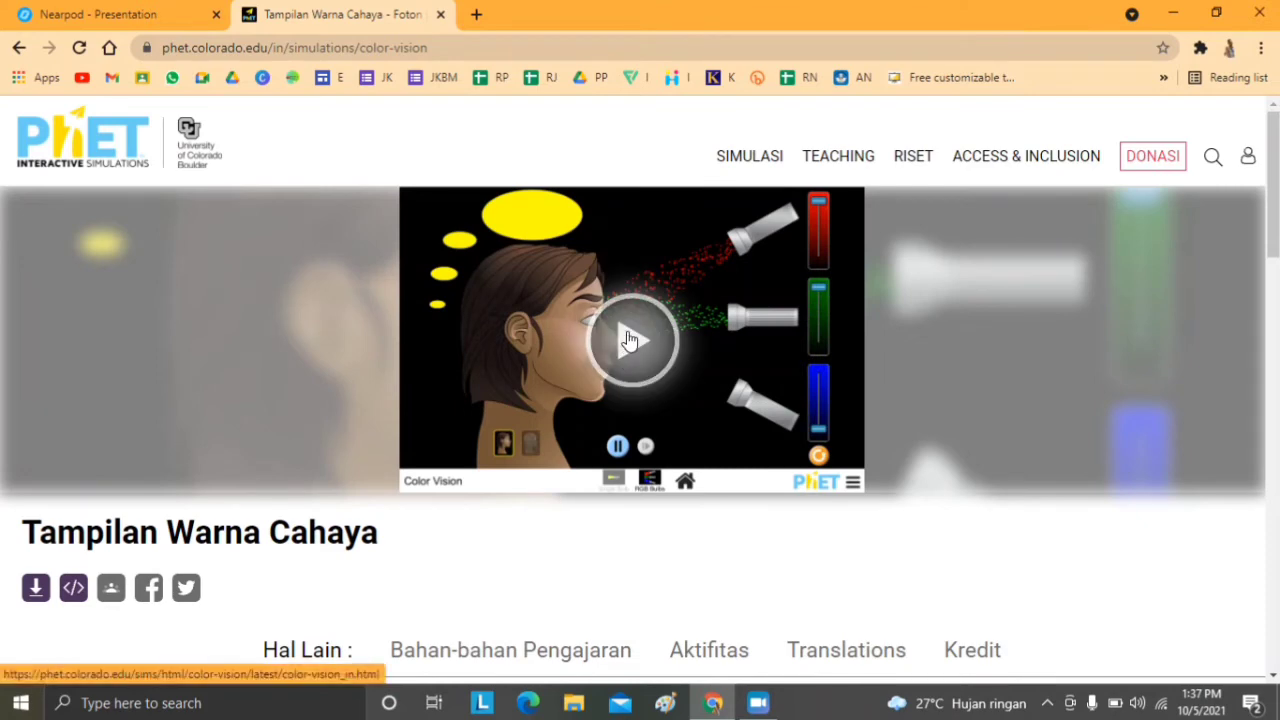
# Review the Tampilan Warna Cahaya page, launch its simulation and check the Nearpod lesson while the simulation loads.
pyautogui.scroll(-15, 745, 590)
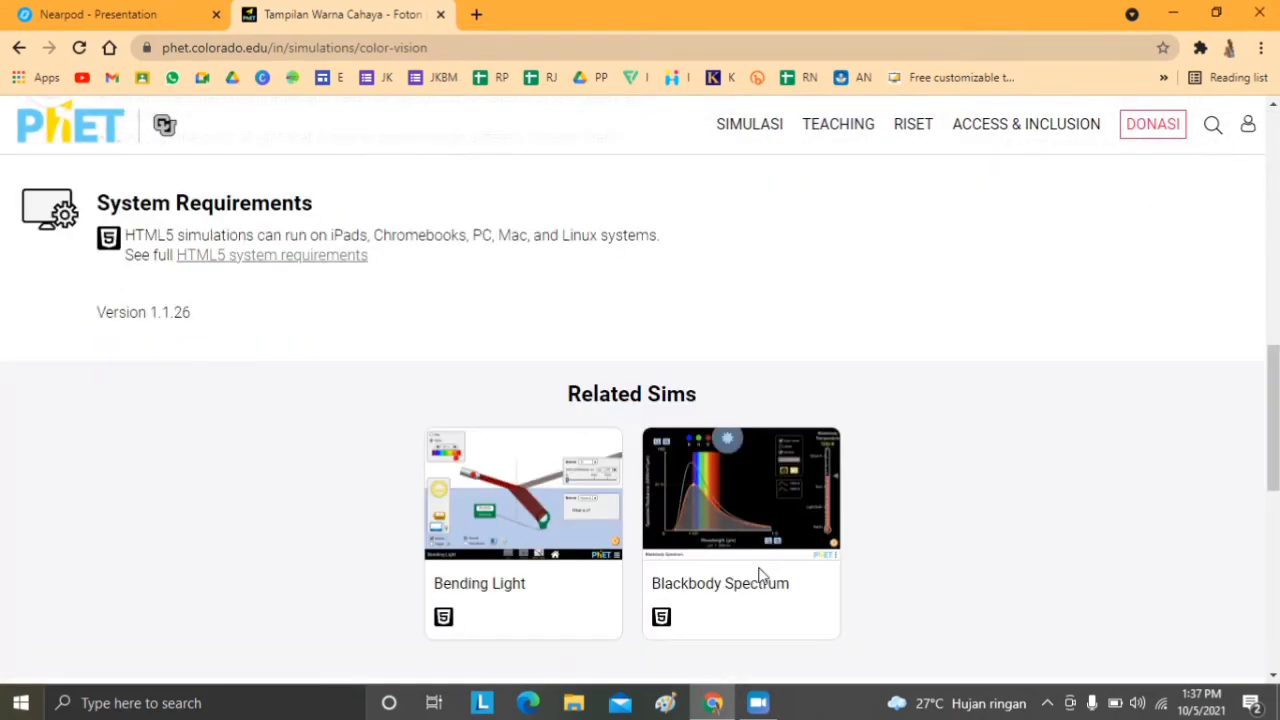
pyautogui.scroll(15, 762, 562)
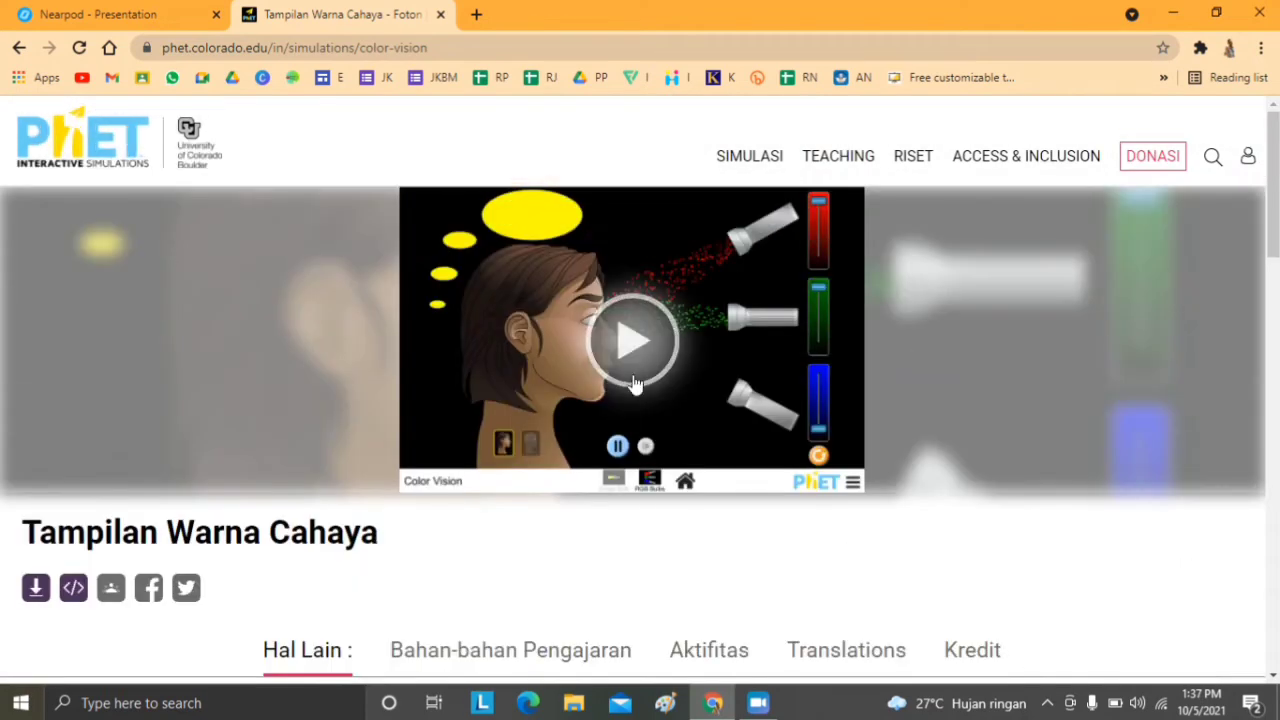
pyautogui.click(655, 344)
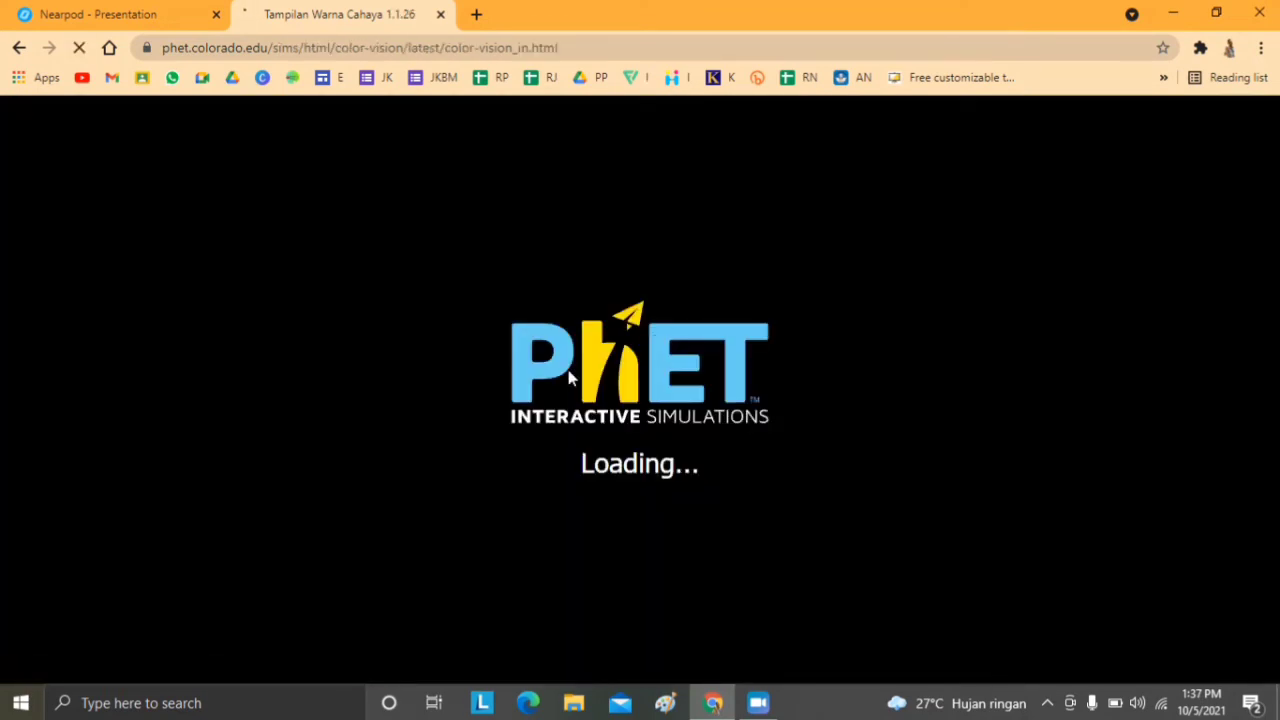
pyautogui.click(72, 12)
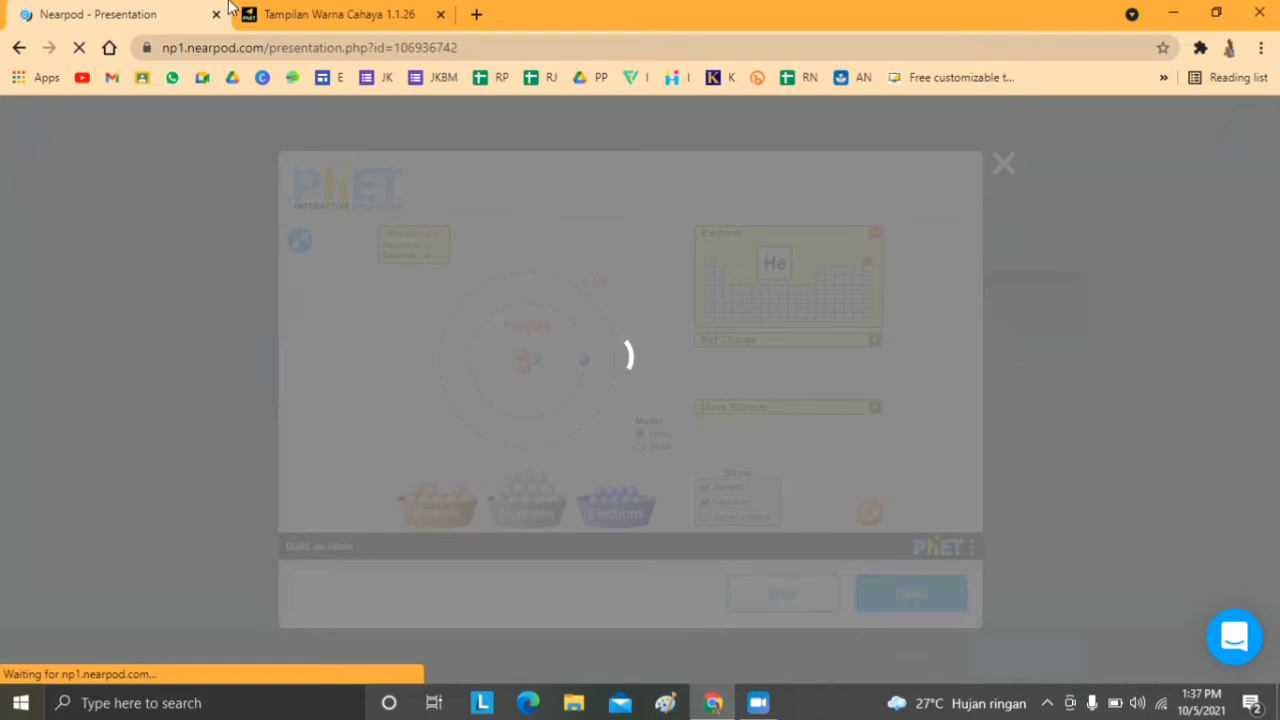
pyautogui.click(357, 6)
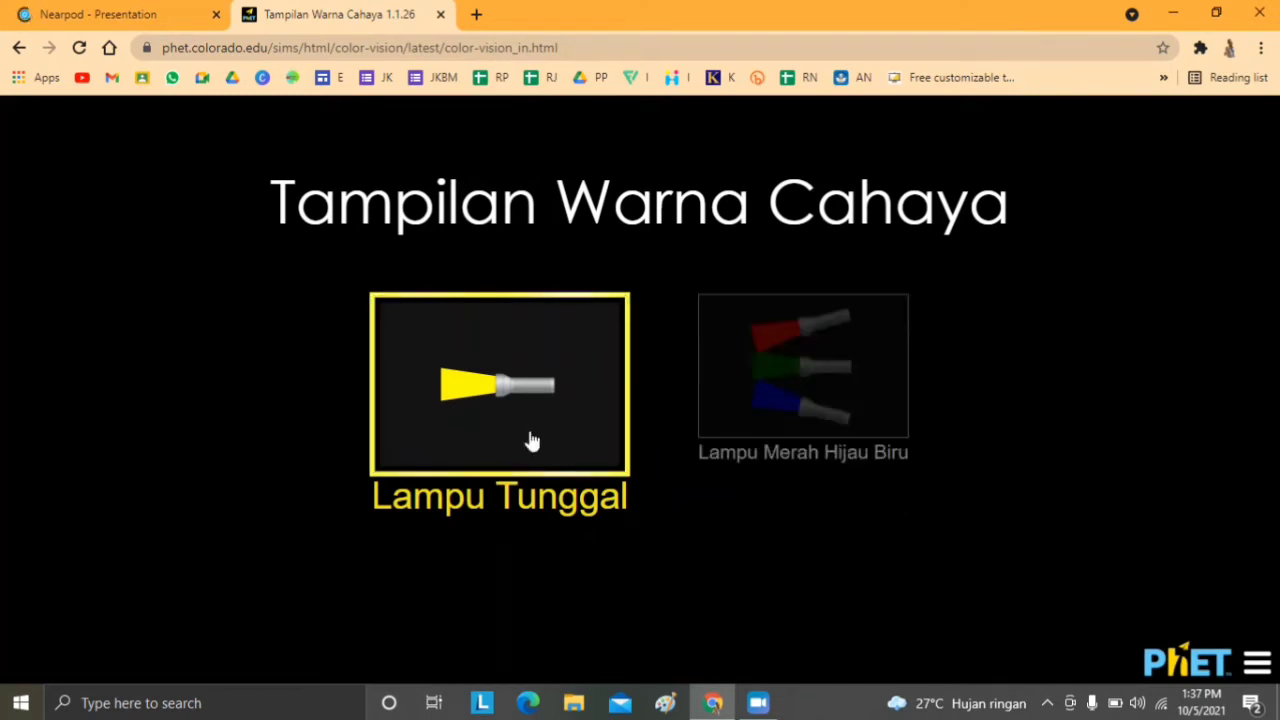
# Start the Lampu Tunggal mode of the simulation, turn on the flashlight and change the lamp colour to blue.
pyautogui.click(545, 385)
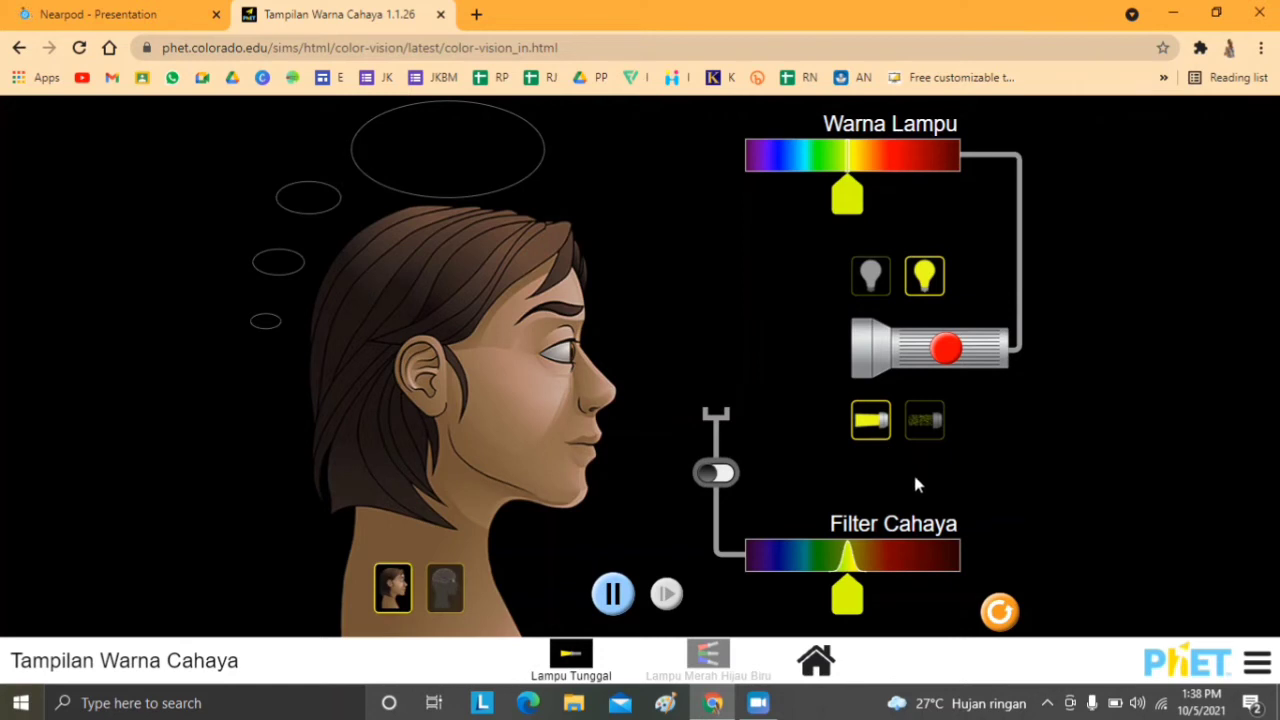
pyautogui.click(947, 352)
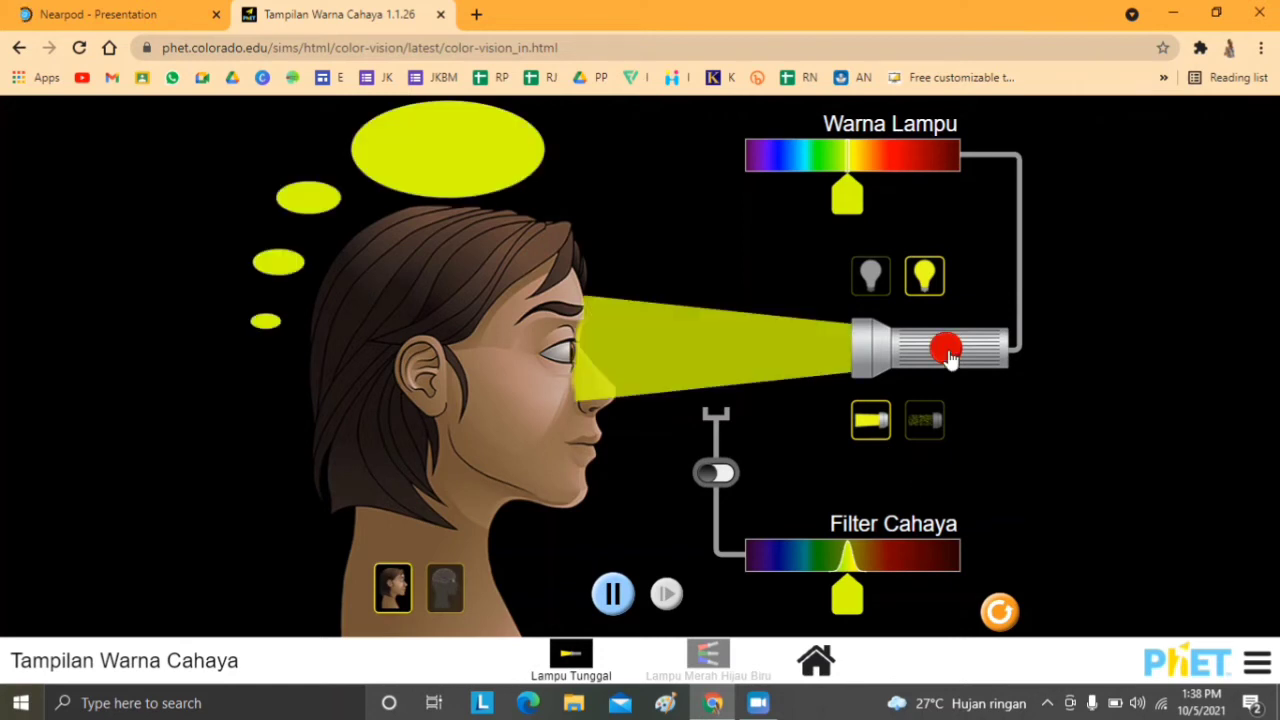
pyautogui.moveTo(857, 195); pyautogui.dragTo(802, 185)
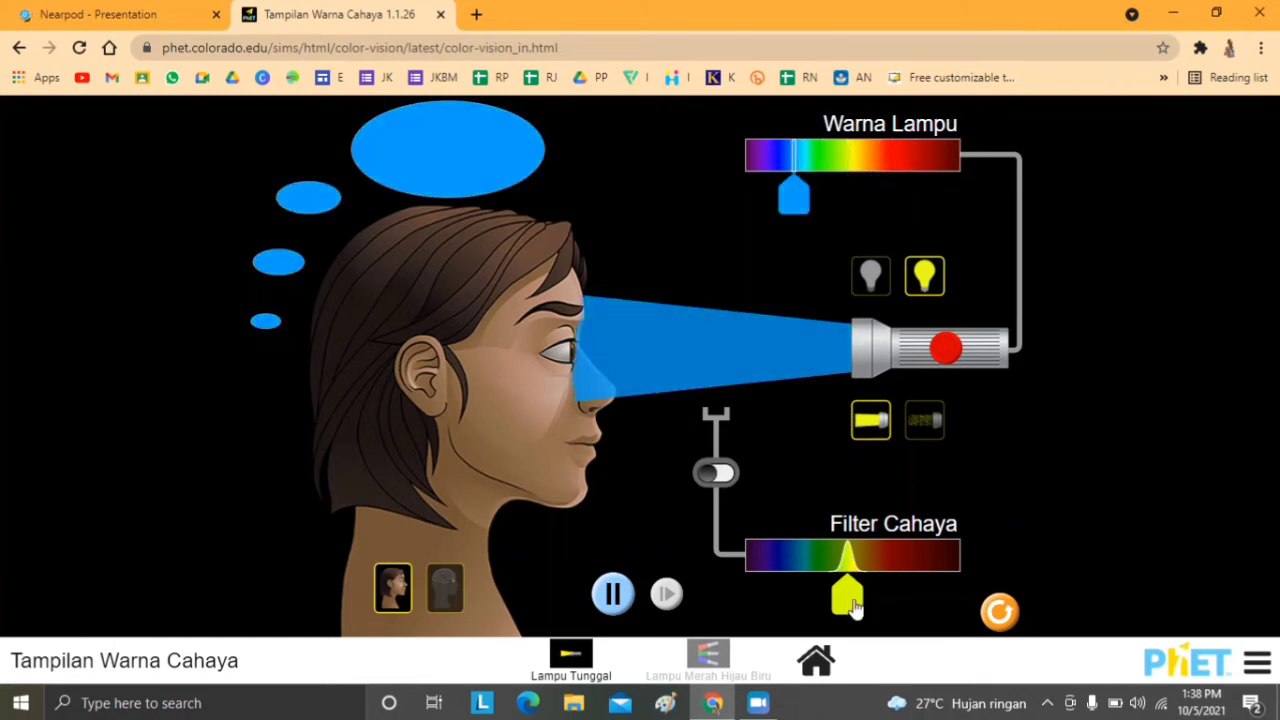
# Set the light filter to orange, try it in and out of the beam, and display the light as individual photons.
pyautogui.moveTo(855, 608)
pyautogui.mouseDown()
pyautogui.moveTo(943, 614)
pyautogui.moveTo(876, 610)
pyautogui.mouseUp()
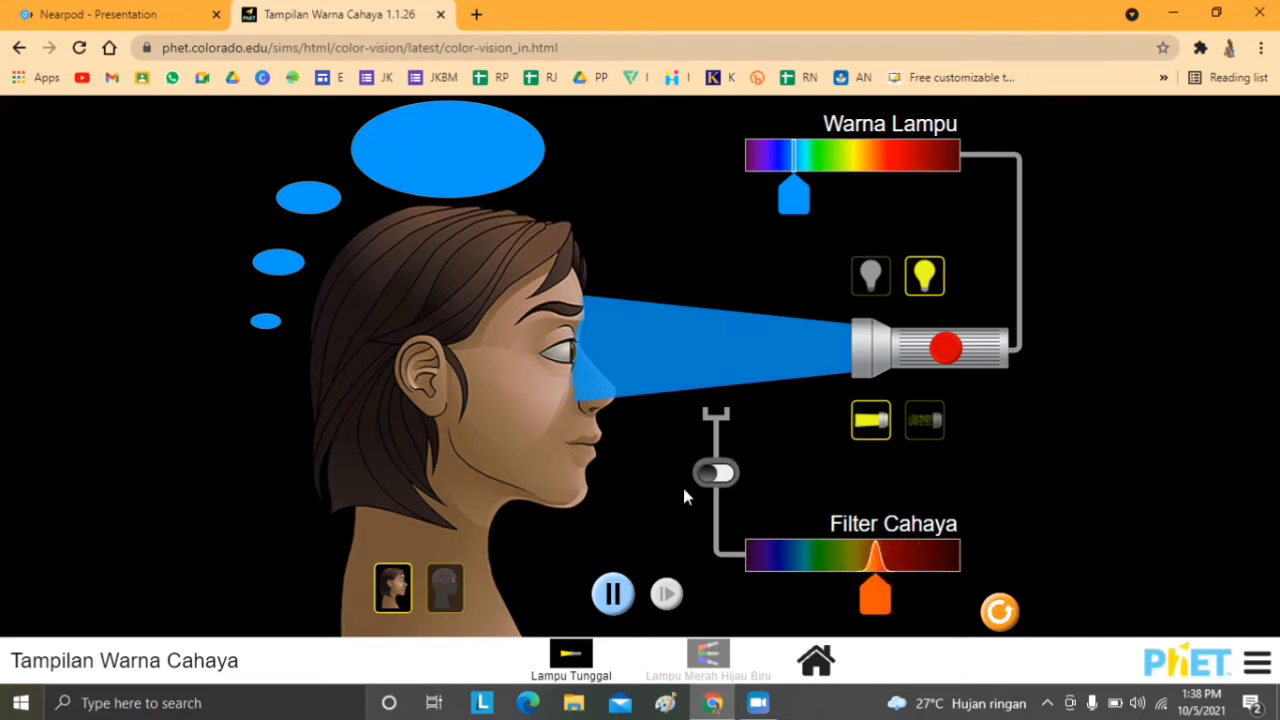
pyautogui.click(724, 475)
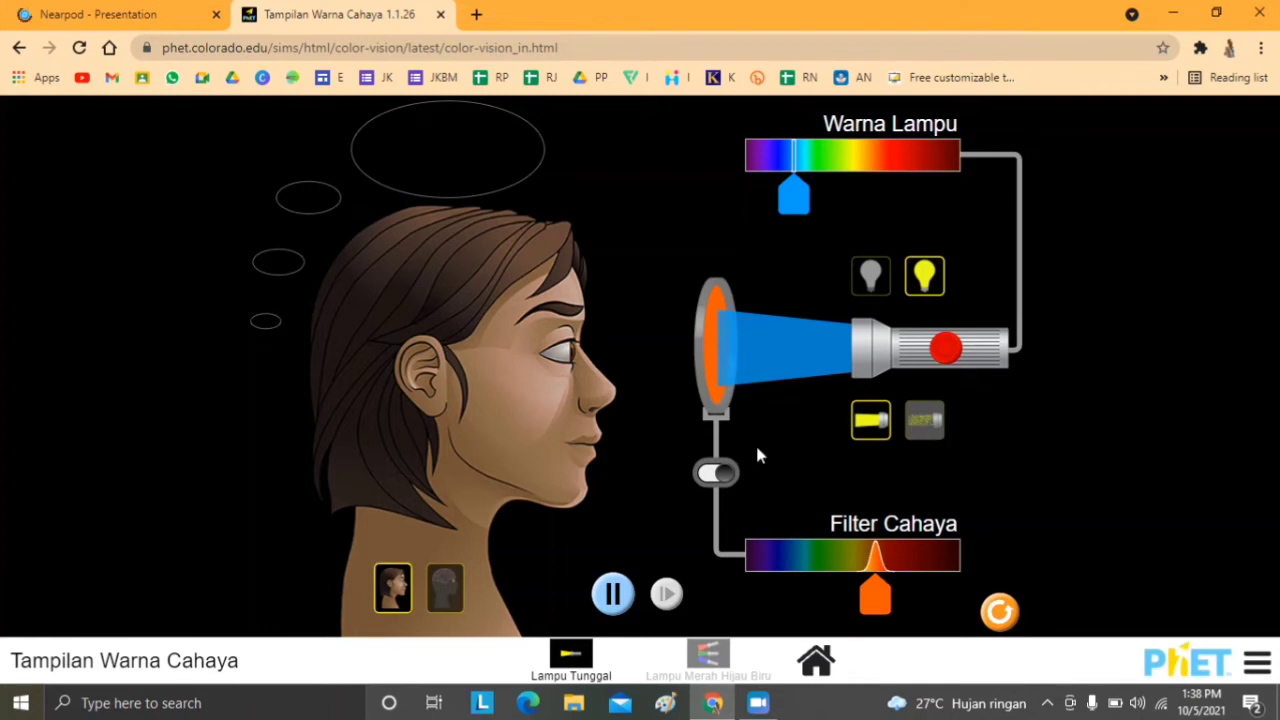
pyautogui.click(714, 476)
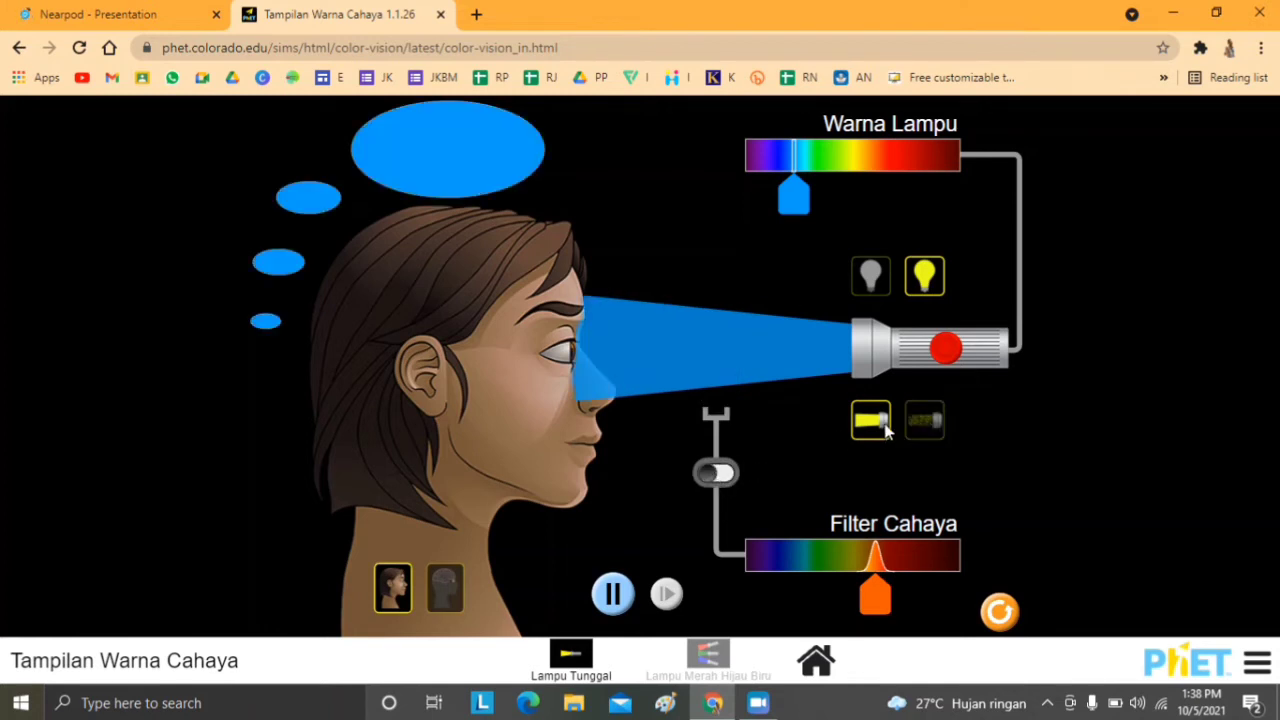
pyautogui.click(926, 425)
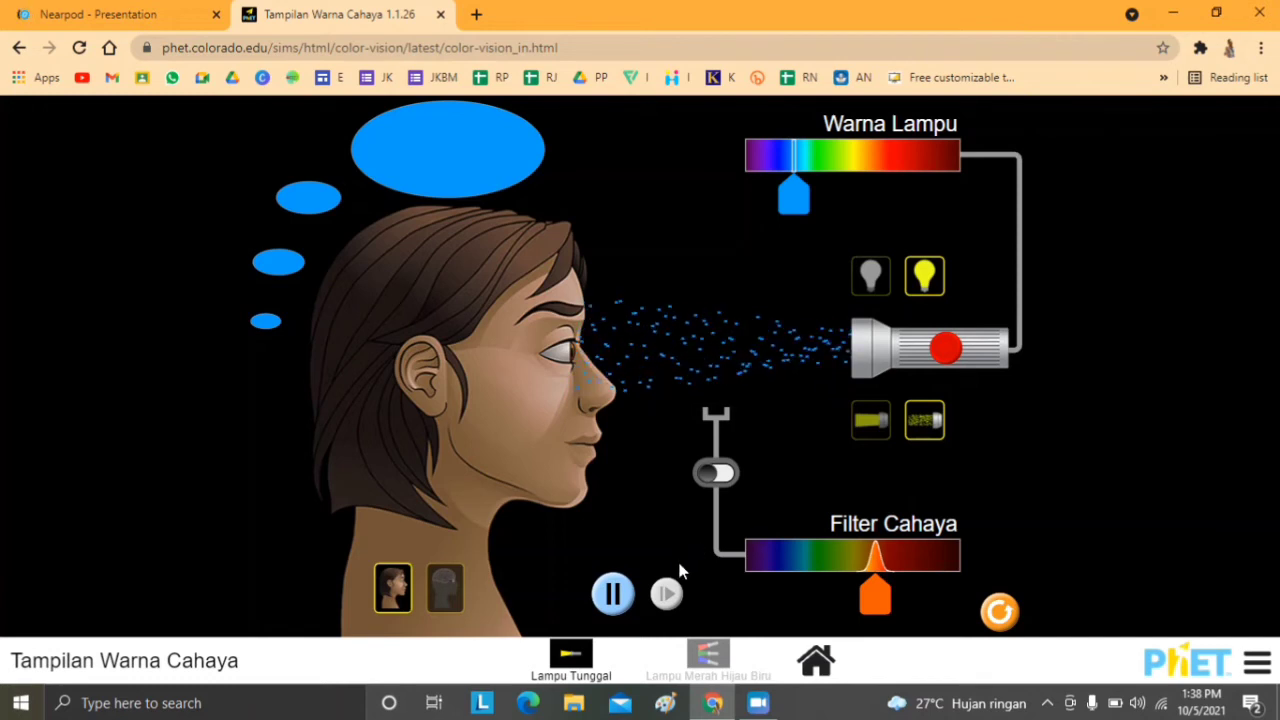
# Return to the Nearpod lesson and reorder its slides to Nearpod 3D, Matching Pairs, PhET Simulation and the Belajar Membaca slide.
pyautogui.click(153, 8)
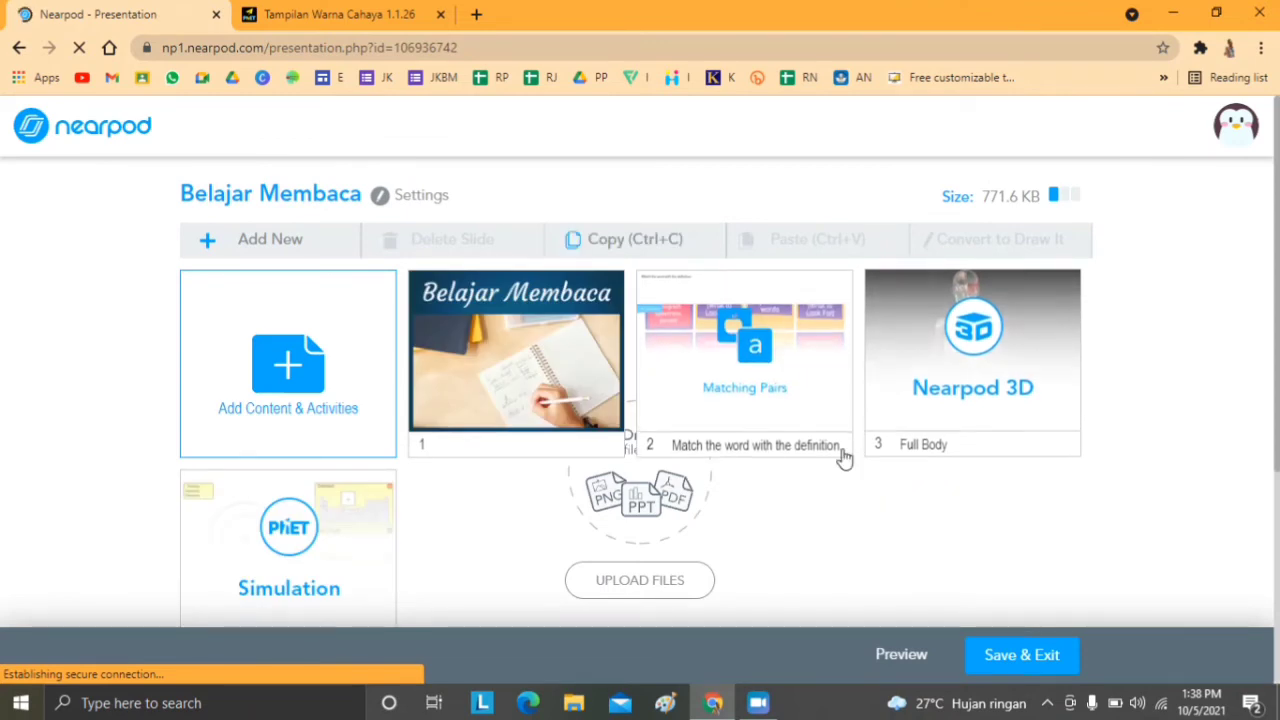
pyautogui.scroll(-2, 855, 465)
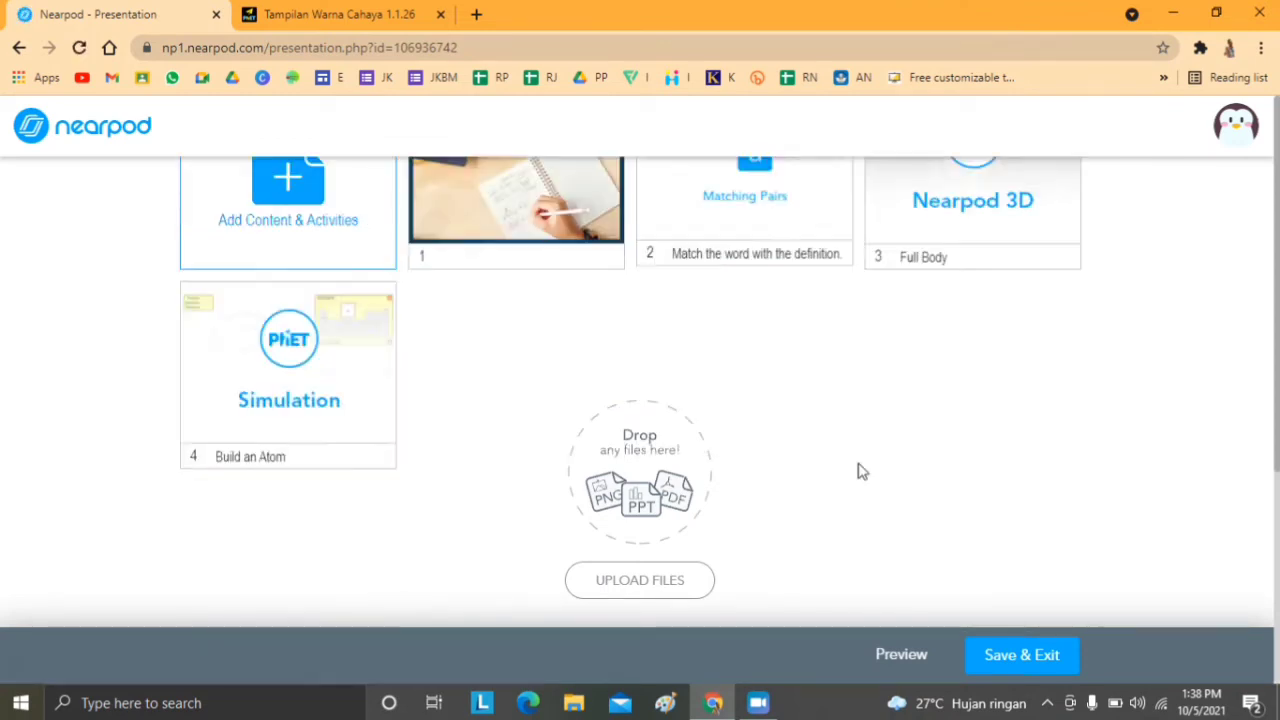
pyautogui.scroll(2, 860, 470)
pyautogui.scroll(-1, 902, 478)
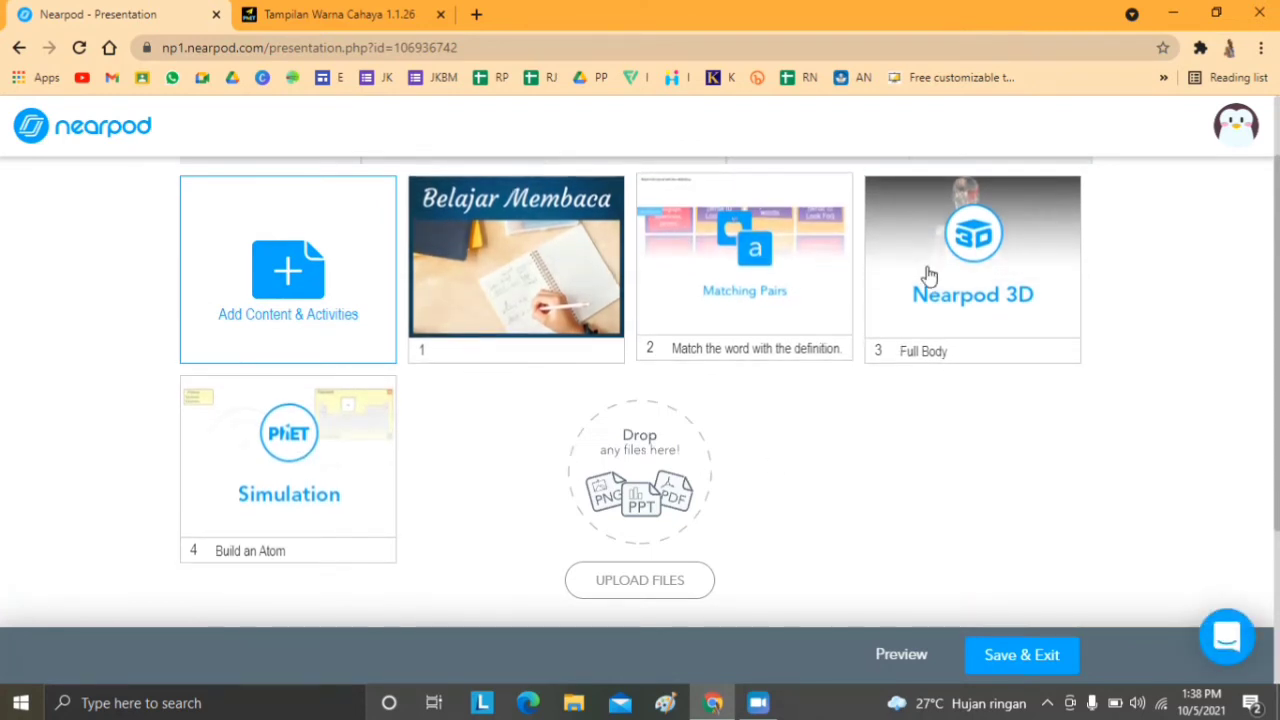
pyautogui.moveTo(521, 283); pyautogui.dragTo(757, 250)
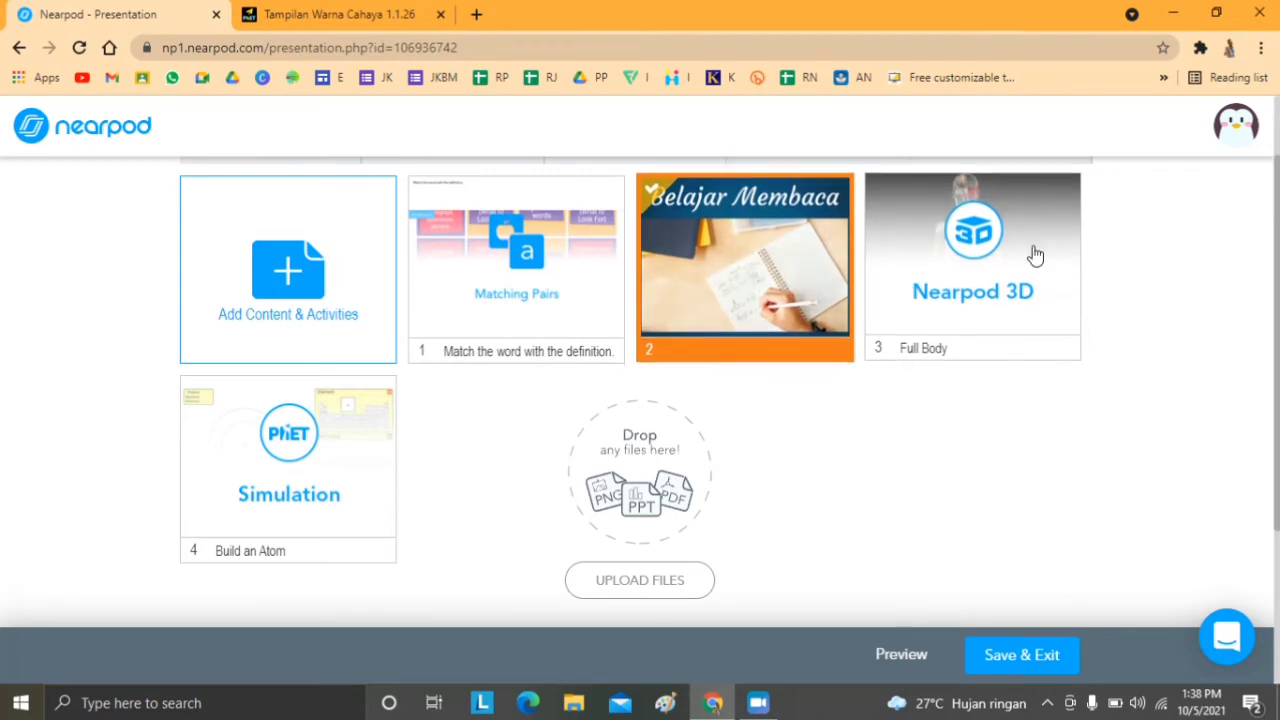
pyautogui.moveTo(1034, 251); pyautogui.dragTo(574, 287)
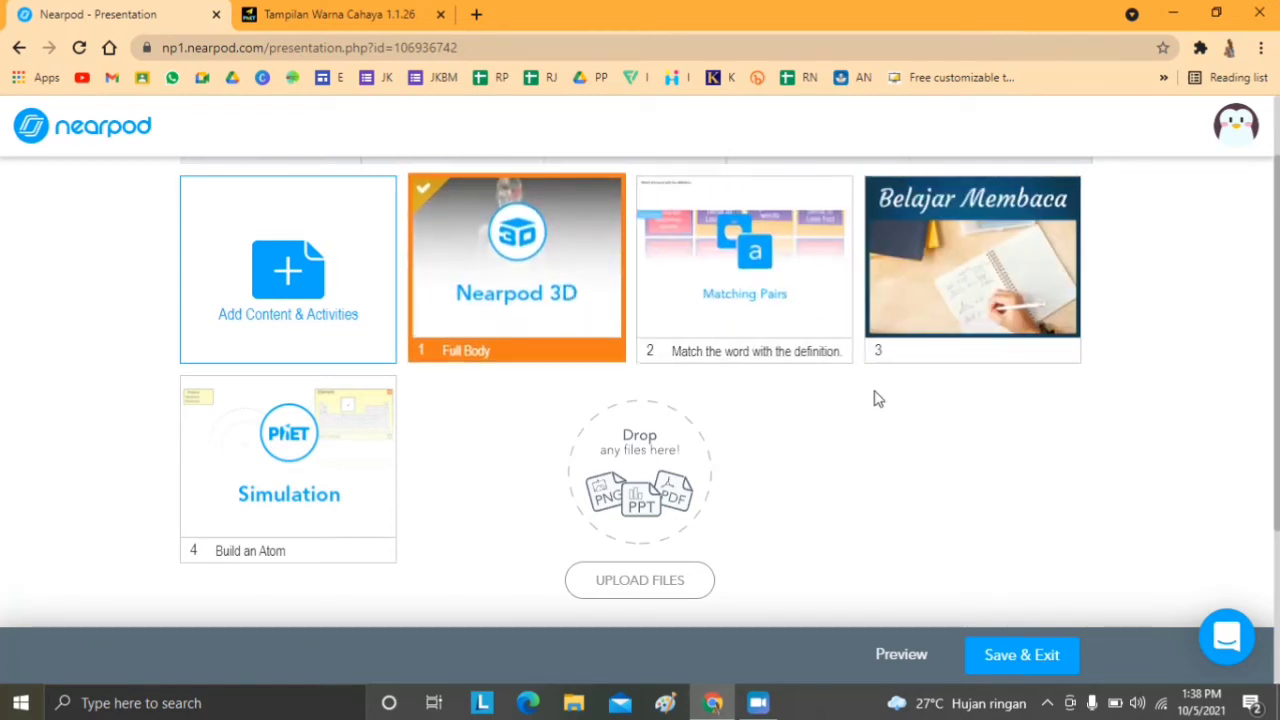
pyautogui.moveTo(390, 460); pyautogui.dragTo(1026, 320)
# Start adding a VR Field Trip to the lesson, choose the Anemone Reef destination and open its preview.
pyautogui.click(282, 286)
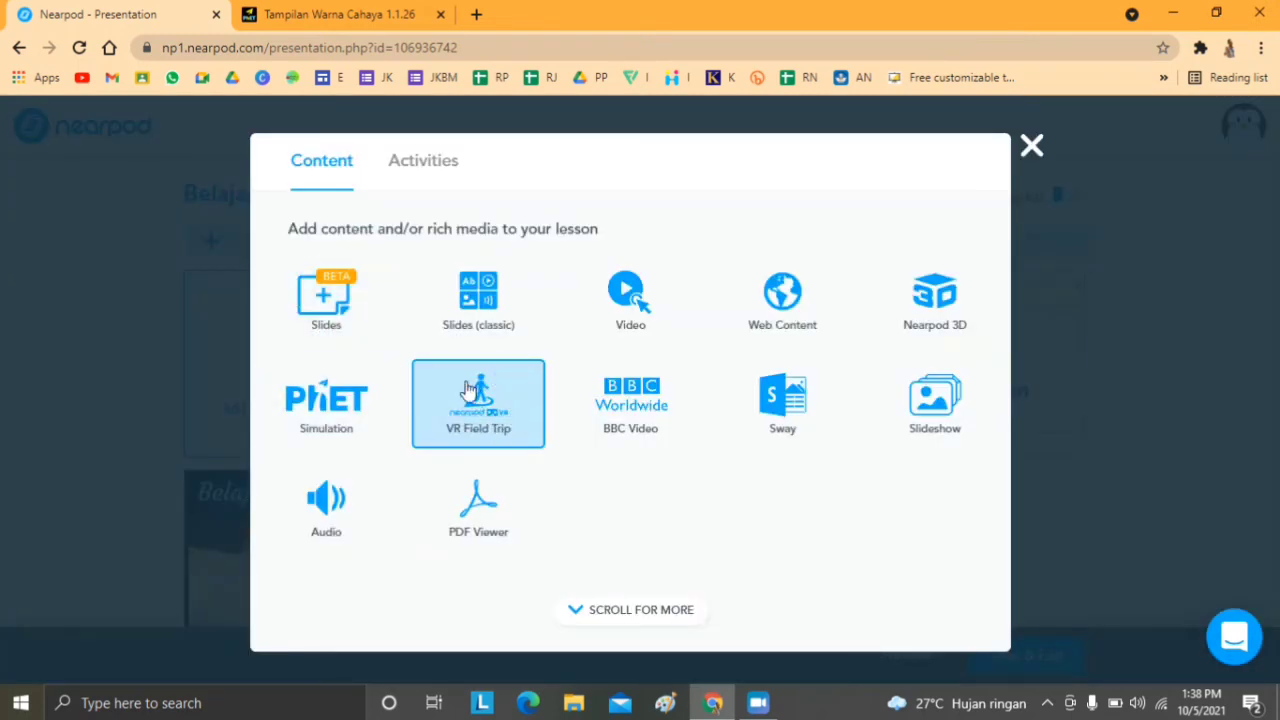
pyautogui.click(489, 418)
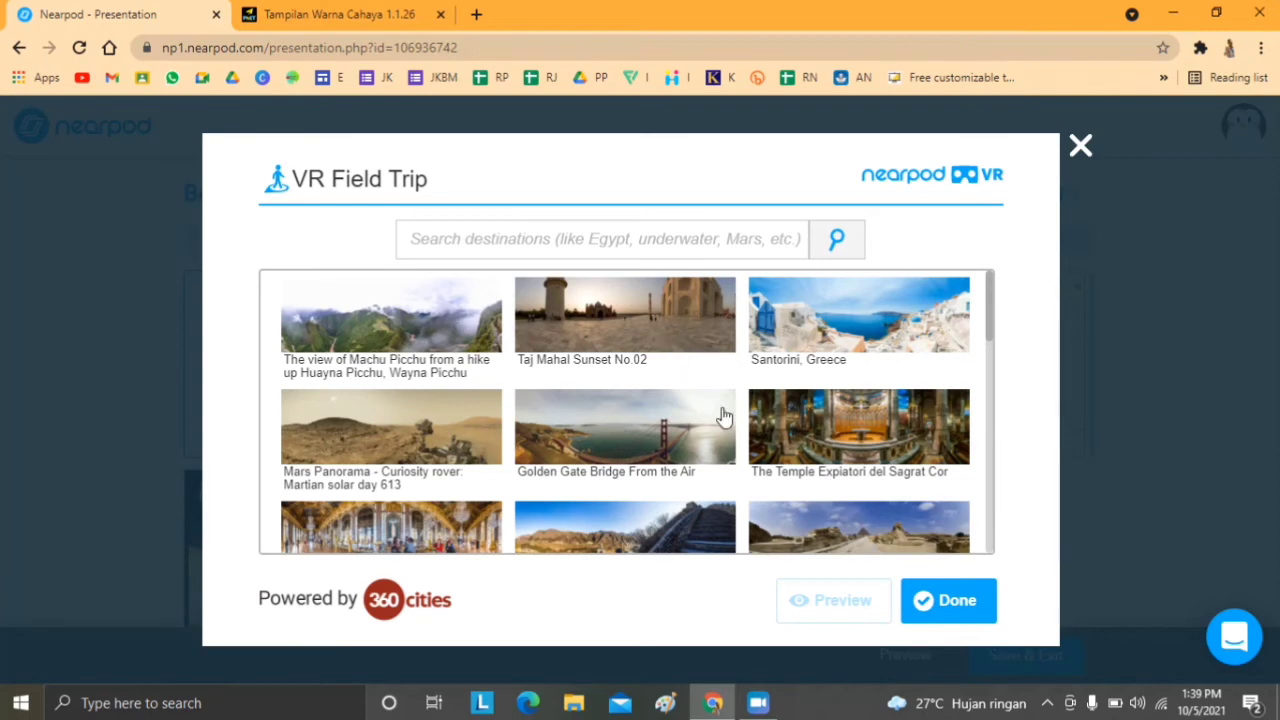
pyautogui.scroll(-3, 724, 418)
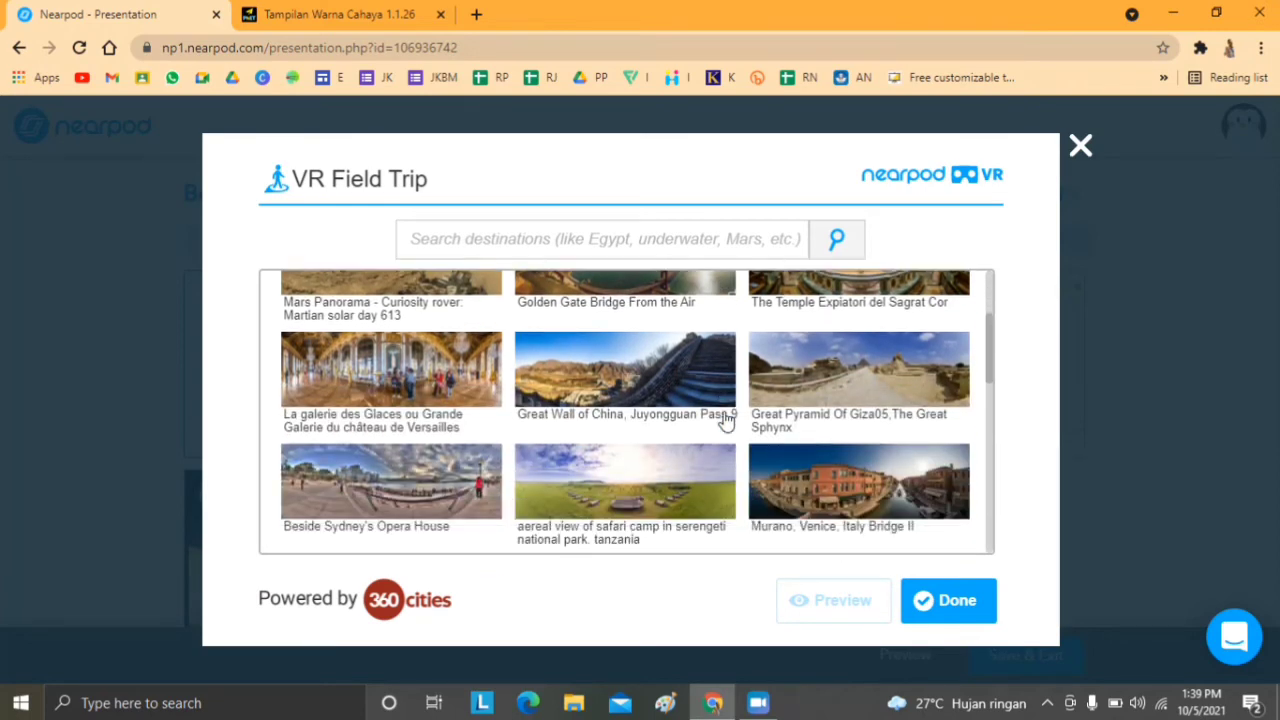
pyautogui.scroll(-5, 724, 418)
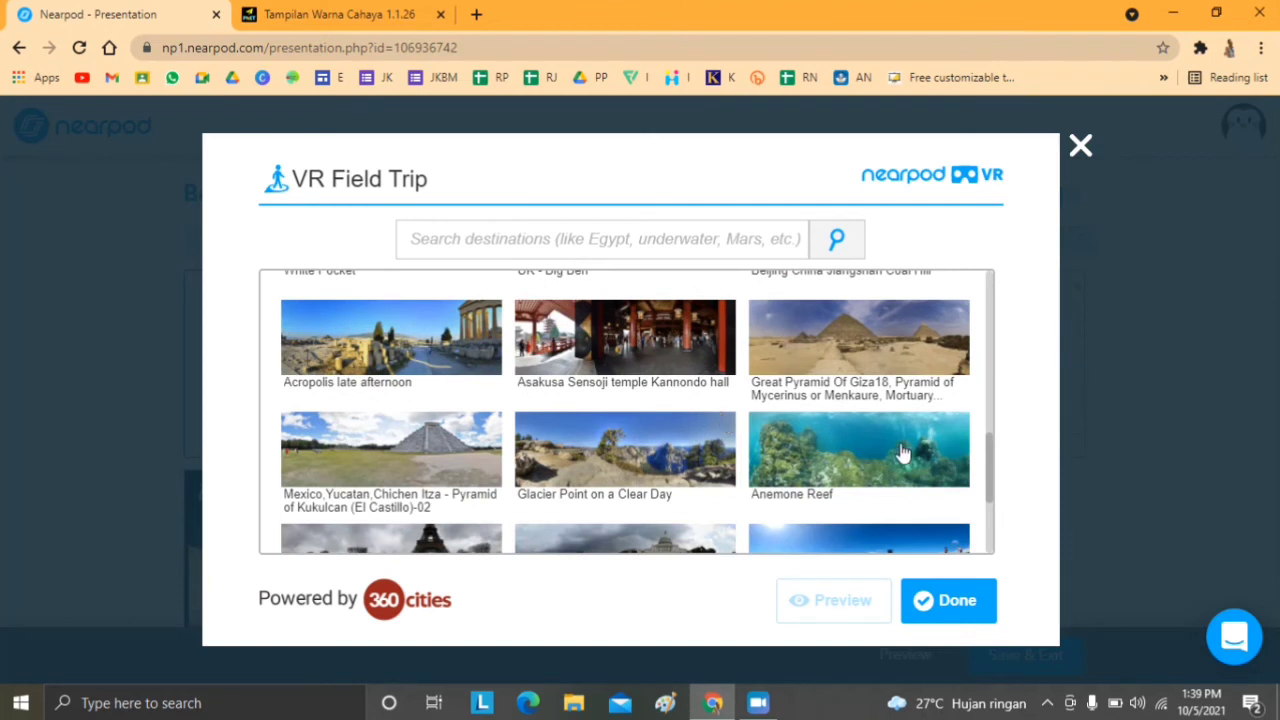
pyautogui.click(887, 459)
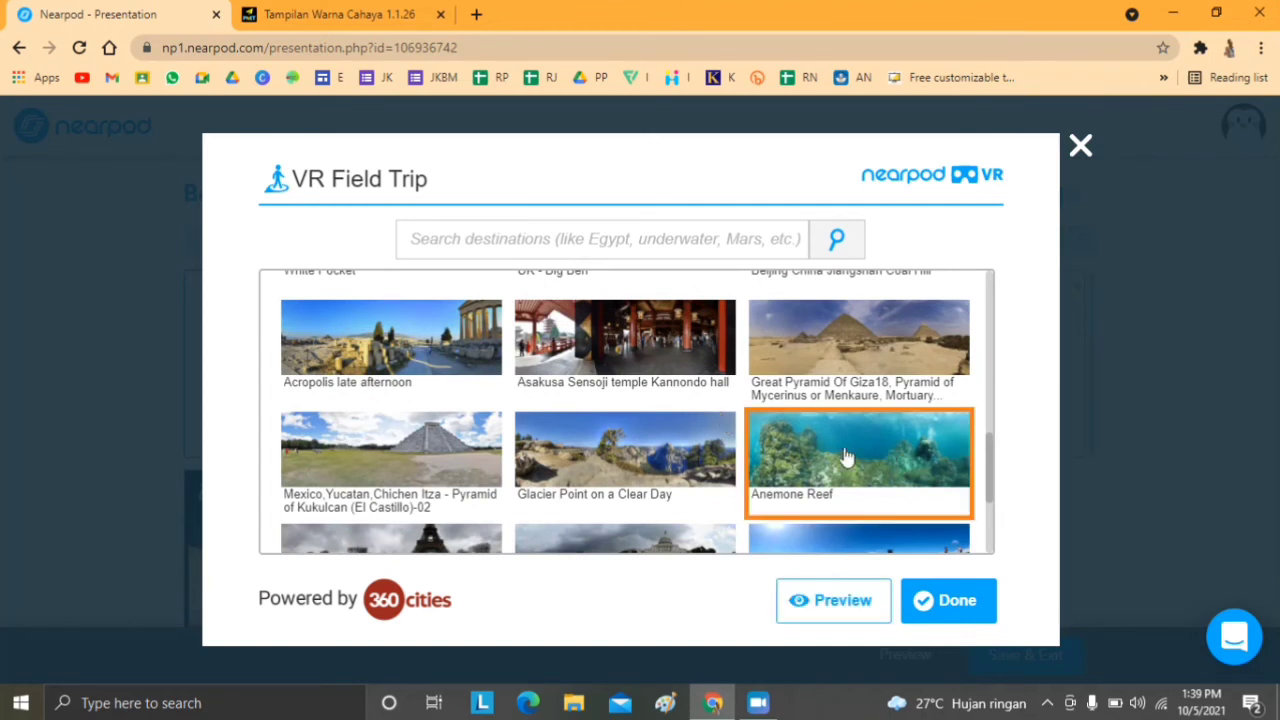
pyautogui.click(869, 612)
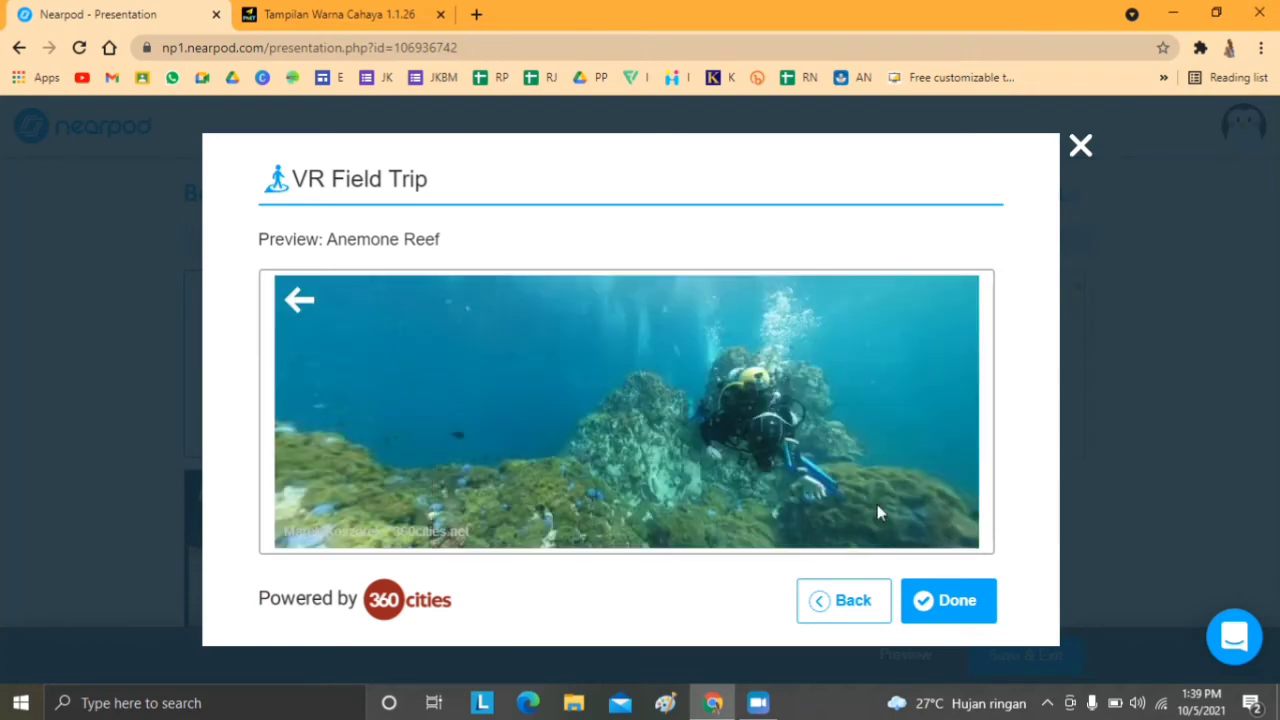
# Close the browser tab containing the Tampilan Warna Cahaya simulation.
pyautogui.click(325, 10)
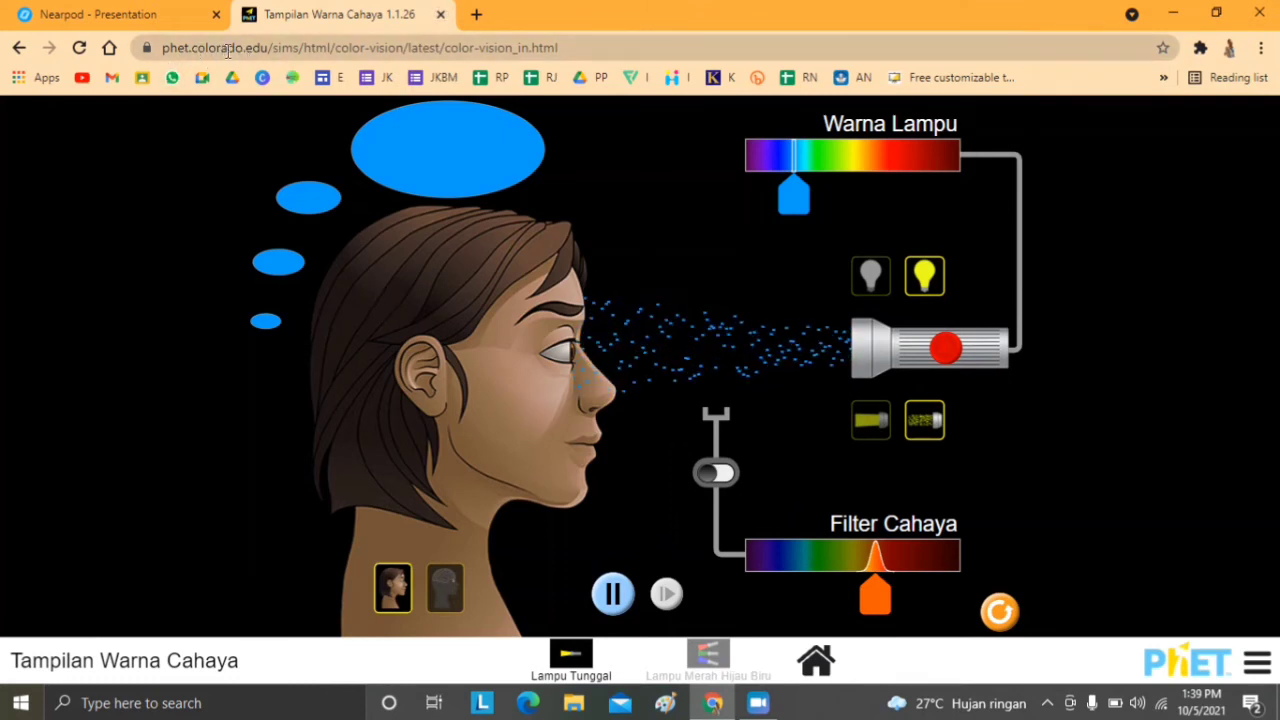
pyautogui.click(440, 14)
# Look around the Anemone Reef panorama in several directions and add the field trip to the lesson.
pyautogui.moveTo(677, 434); pyautogui.dragTo(672, 349)
pyautogui.moveTo(661, 458); pyautogui.dragTo(649, 397)
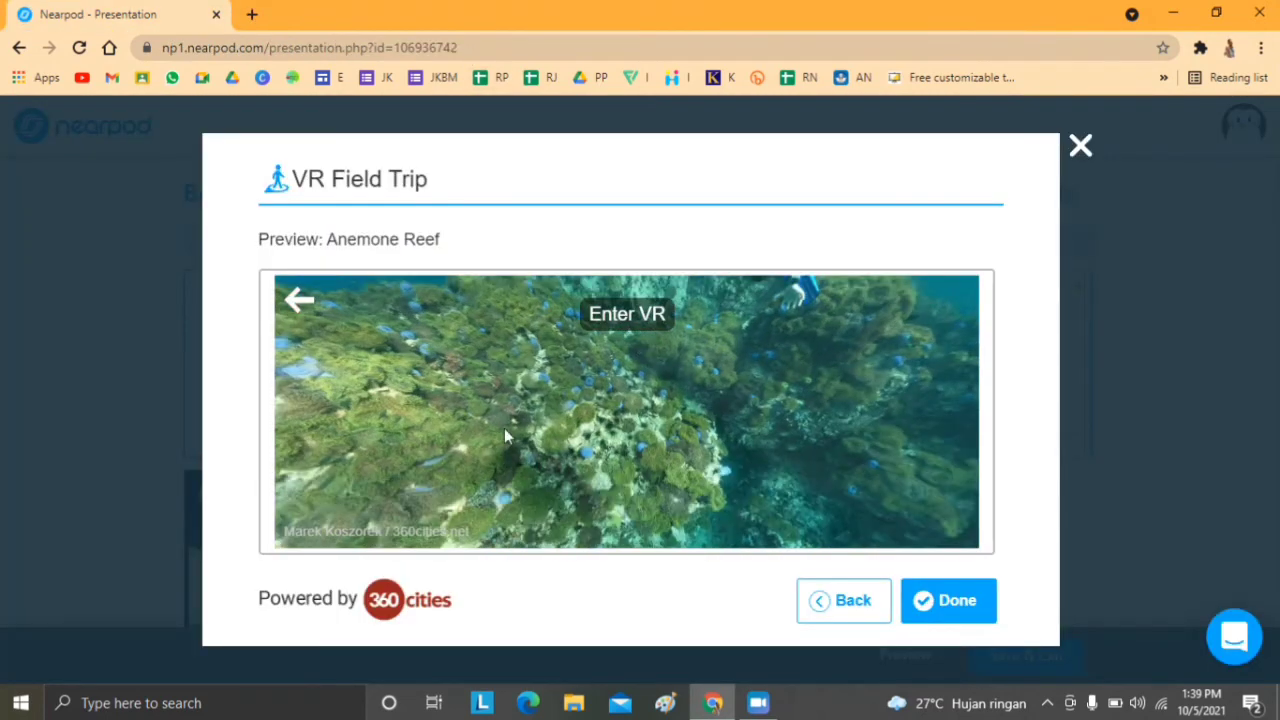
pyautogui.moveTo(504, 428); pyautogui.dragTo(737, 414)
pyautogui.moveTo(510, 402); pyautogui.dragTo(677, 346)
pyautogui.moveTo(601, 427); pyautogui.dragTo(593, 386)
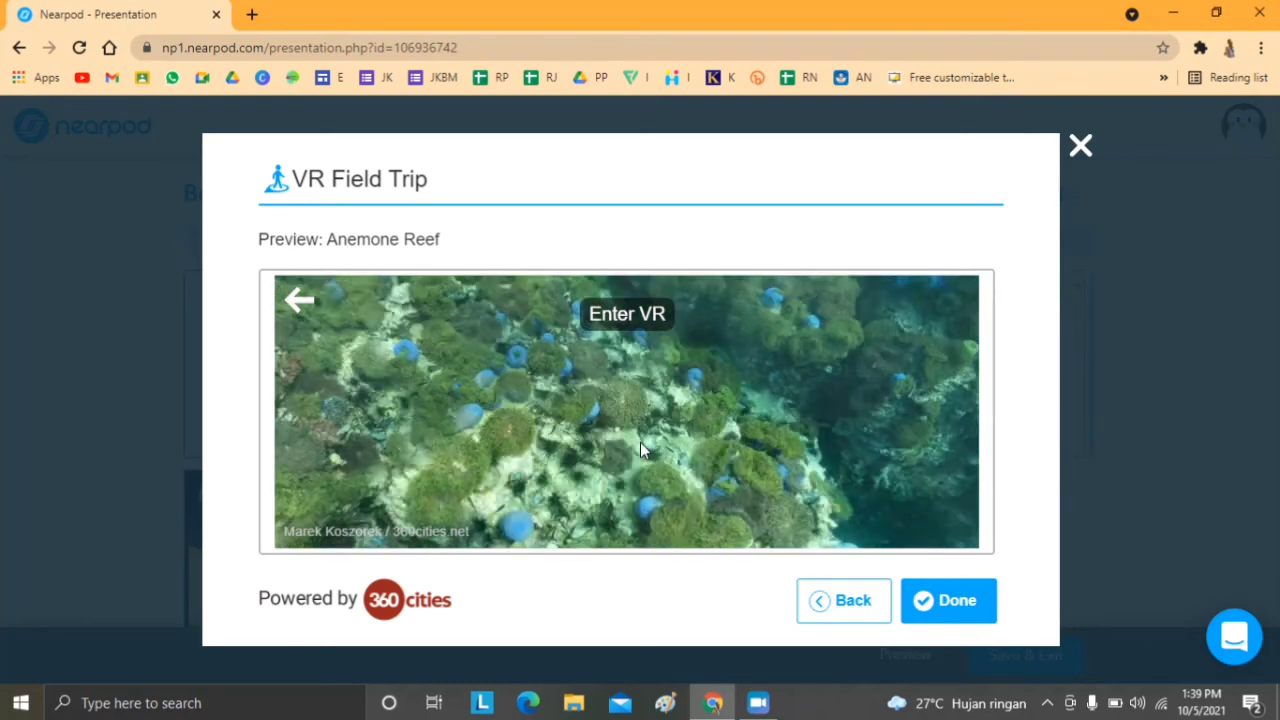
pyautogui.moveTo(641, 443); pyautogui.dragTo(716, 312)
pyautogui.moveTo(724, 410); pyautogui.dragTo(706, 290)
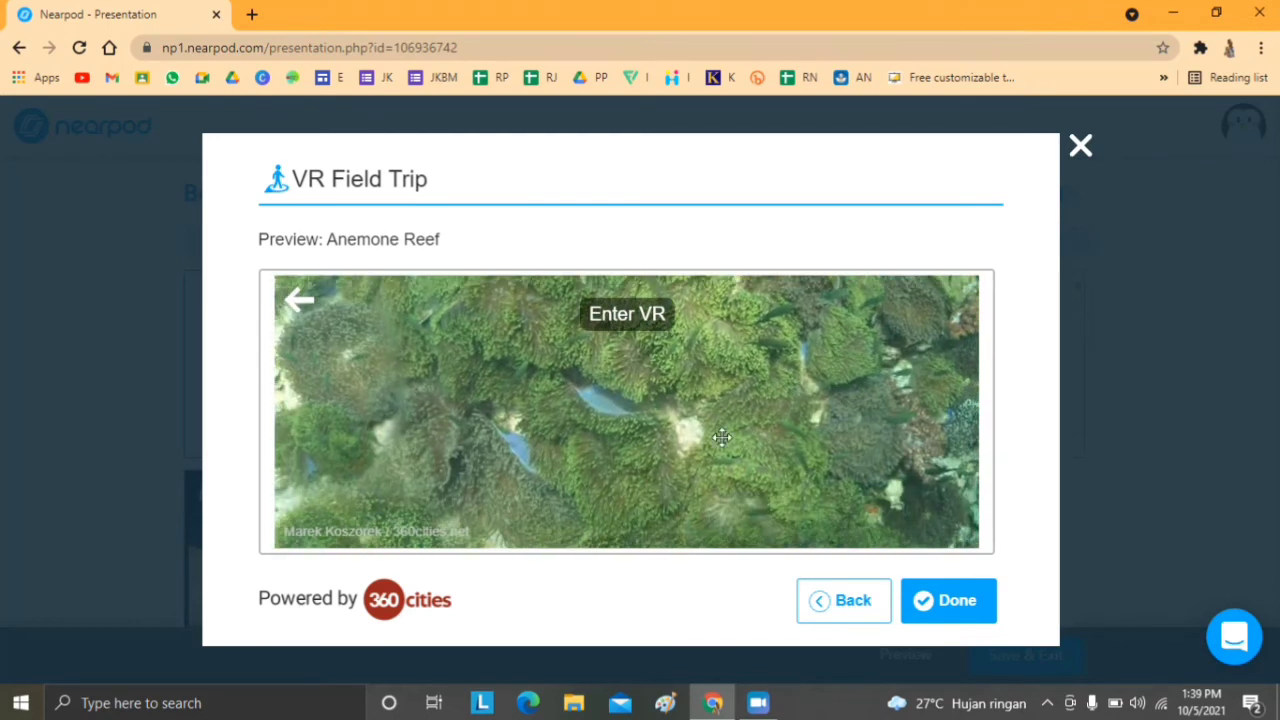
pyautogui.moveTo(722, 440); pyautogui.dragTo(583, 451)
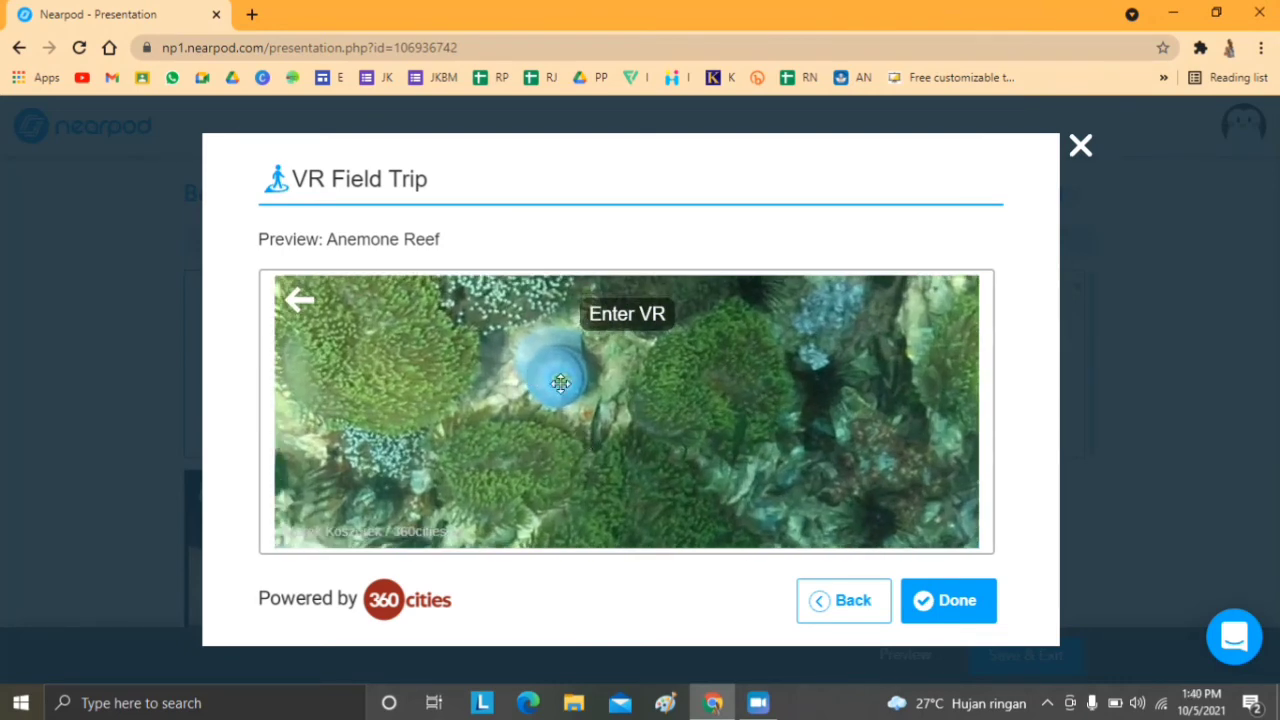
pyautogui.moveTo(561, 383); pyautogui.dragTo(790, 480)
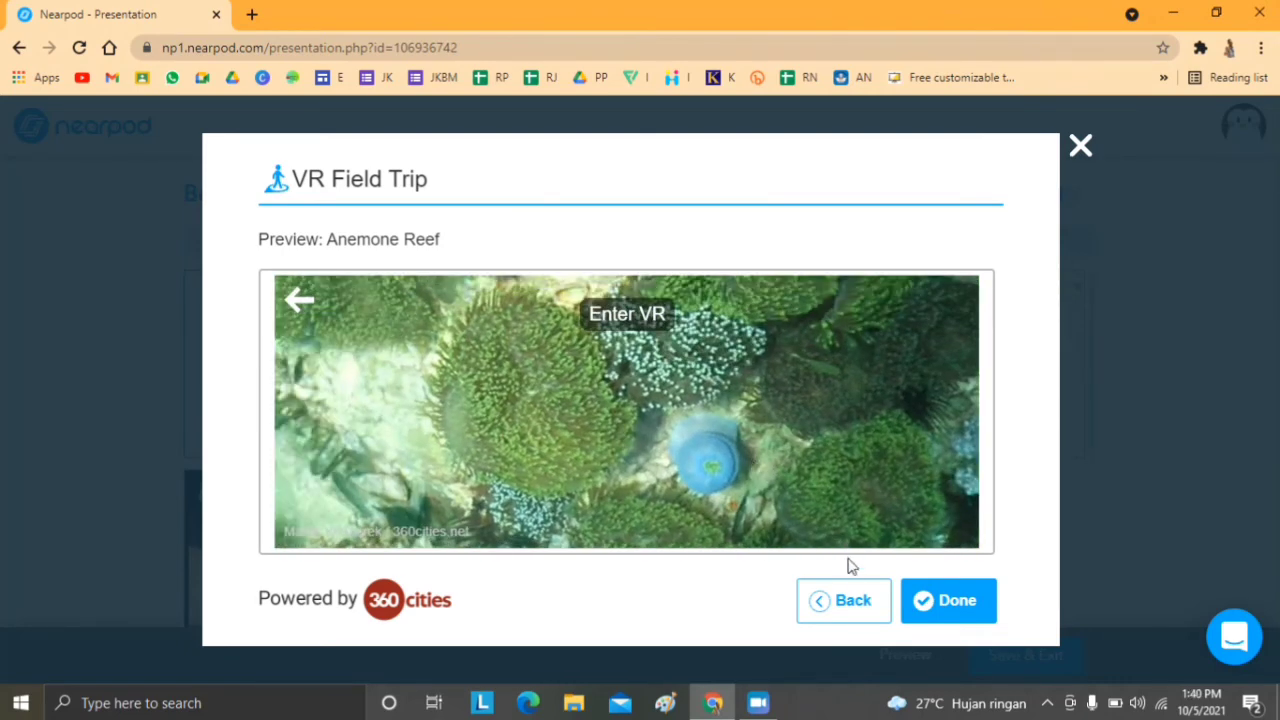
pyautogui.click(957, 600)
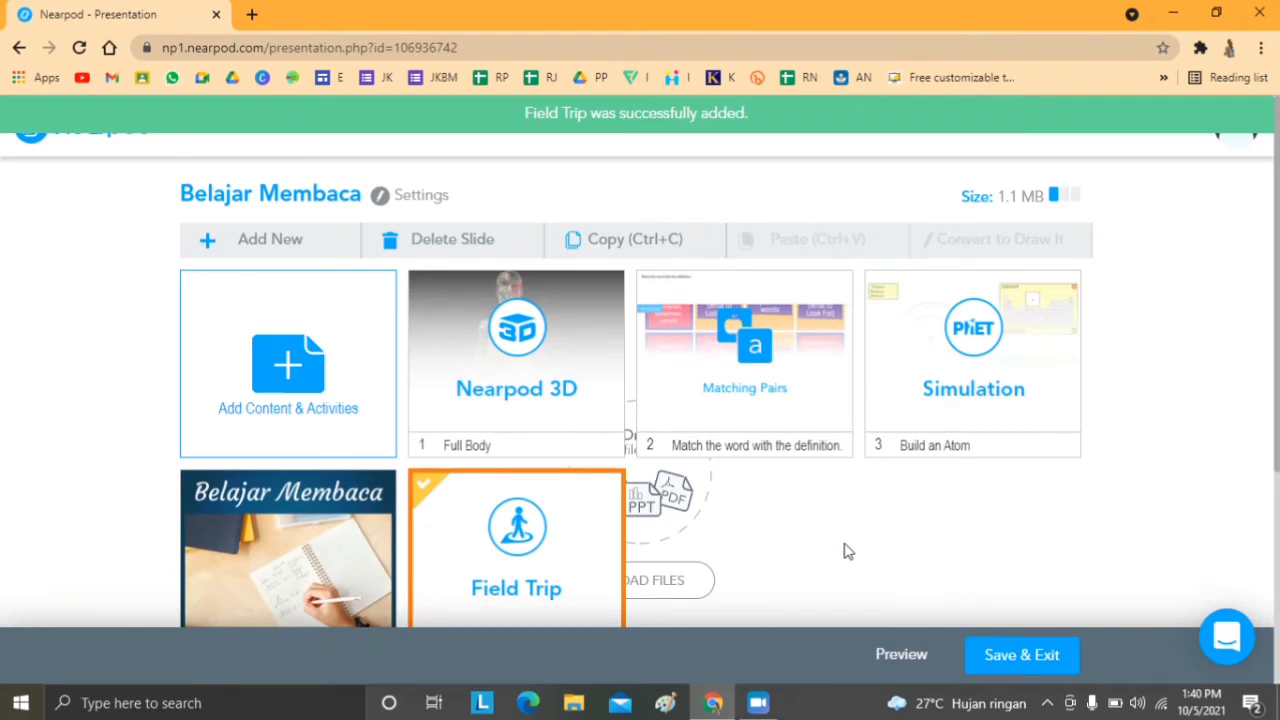
pyautogui.click(758, 703)
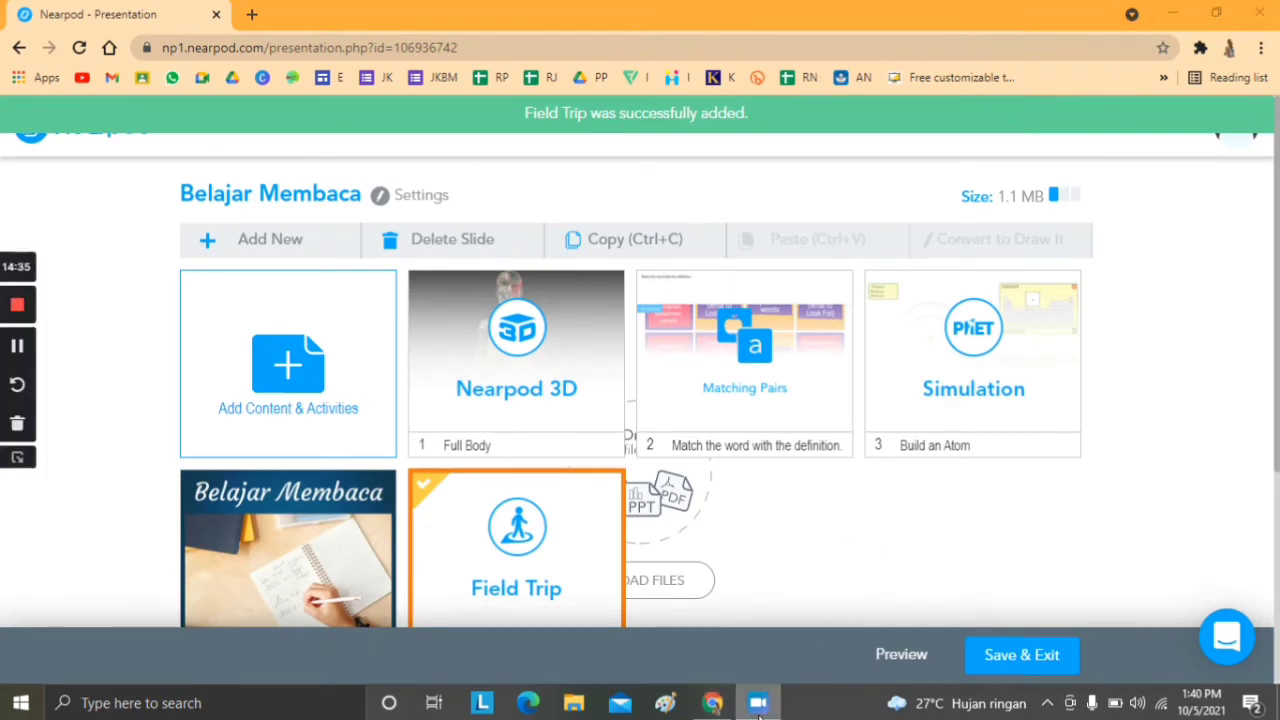
pyautogui.click(16, 347)
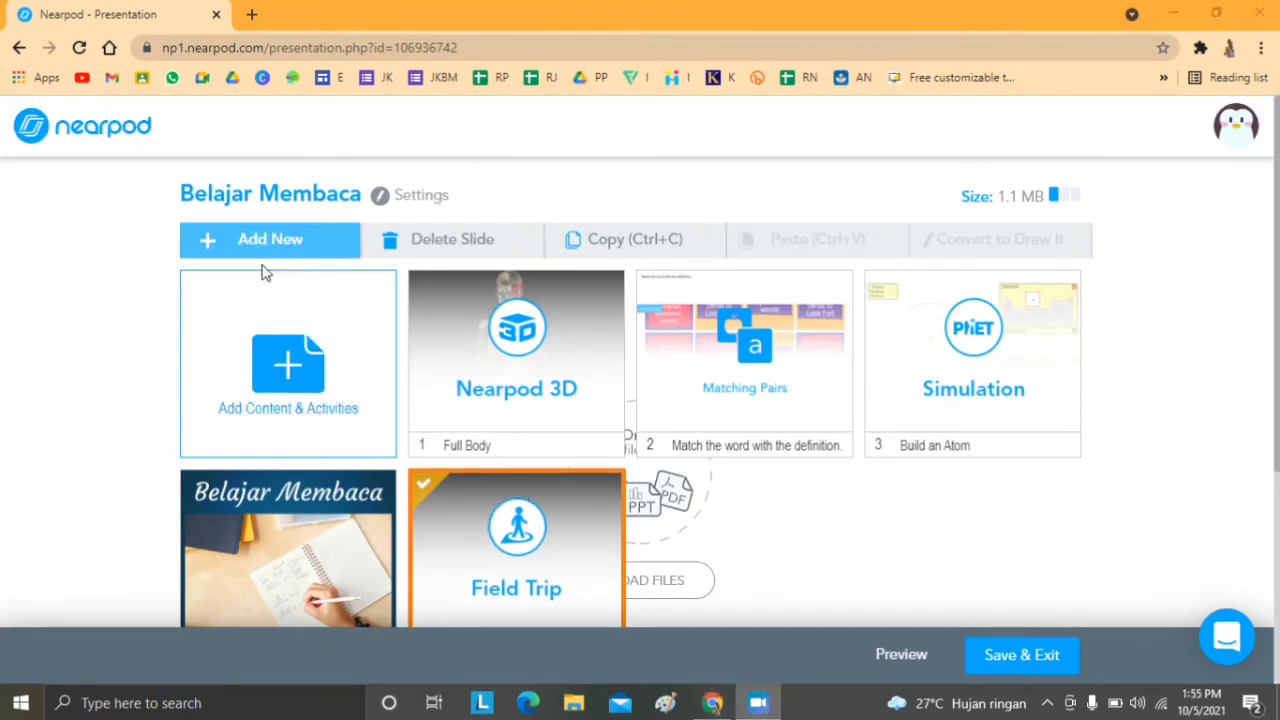
# Add a Collaborate Board activity to the lesson and enter the topic "Siapa nama temanmu?".
pyautogui.click(305, 348)
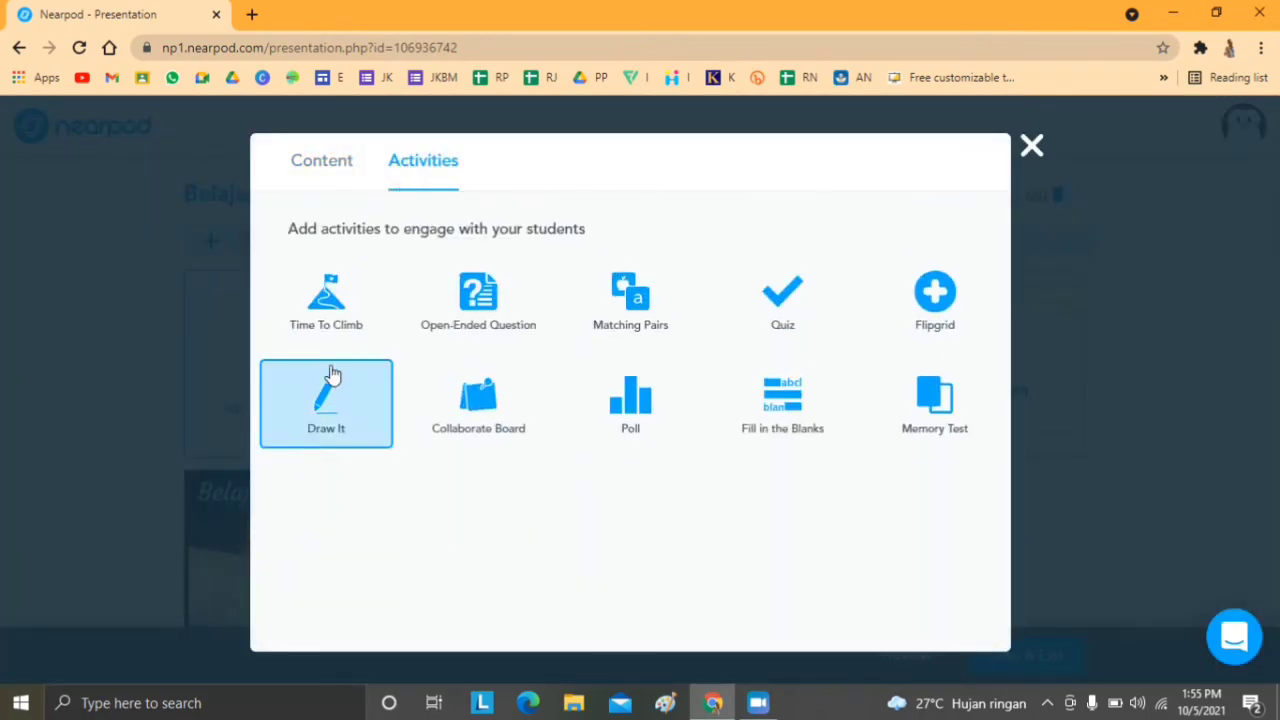
pyautogui.click(474, 400)
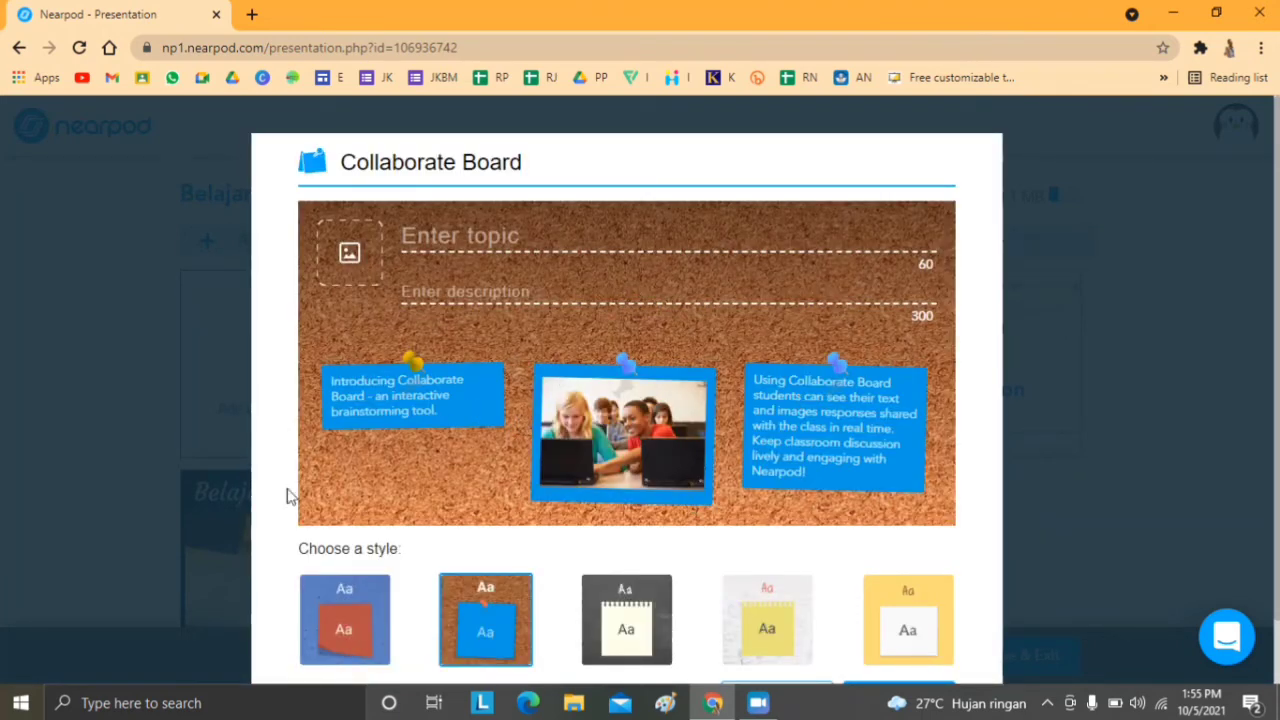
pyautogui.click(457, 245)
pyautogui.write('Siapa nama ')
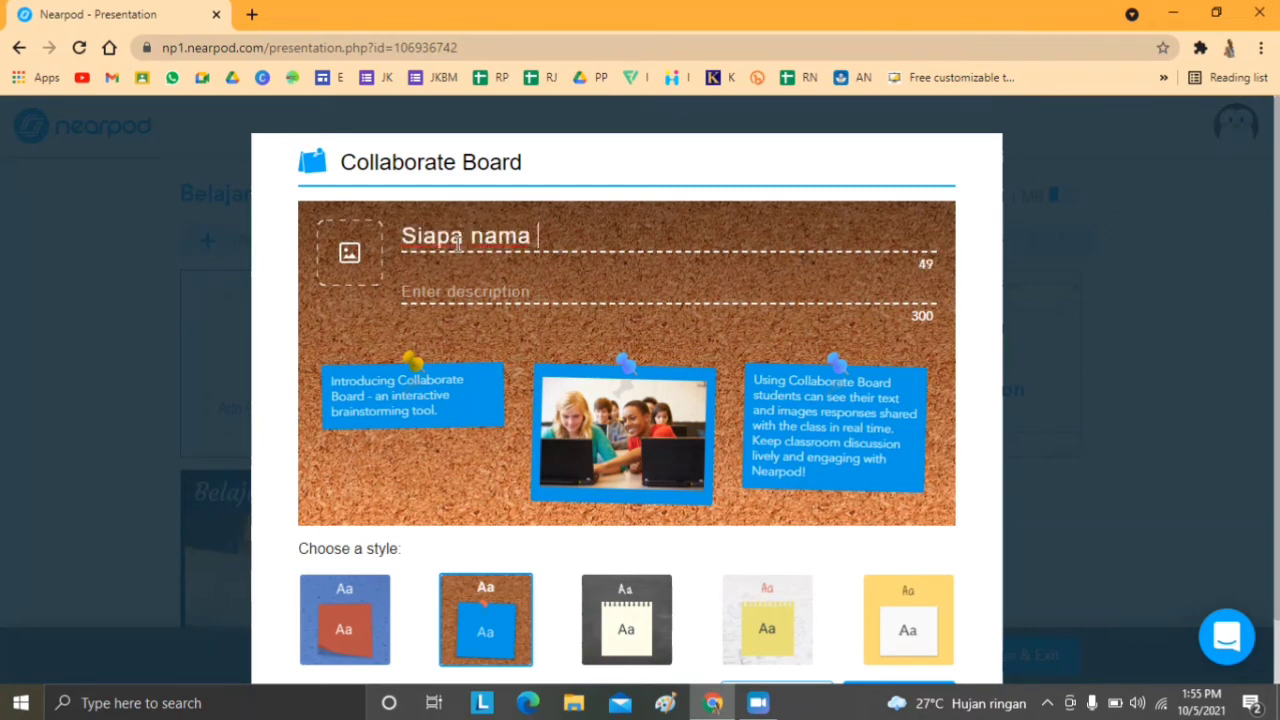
pyautogui.write('temanmu?')
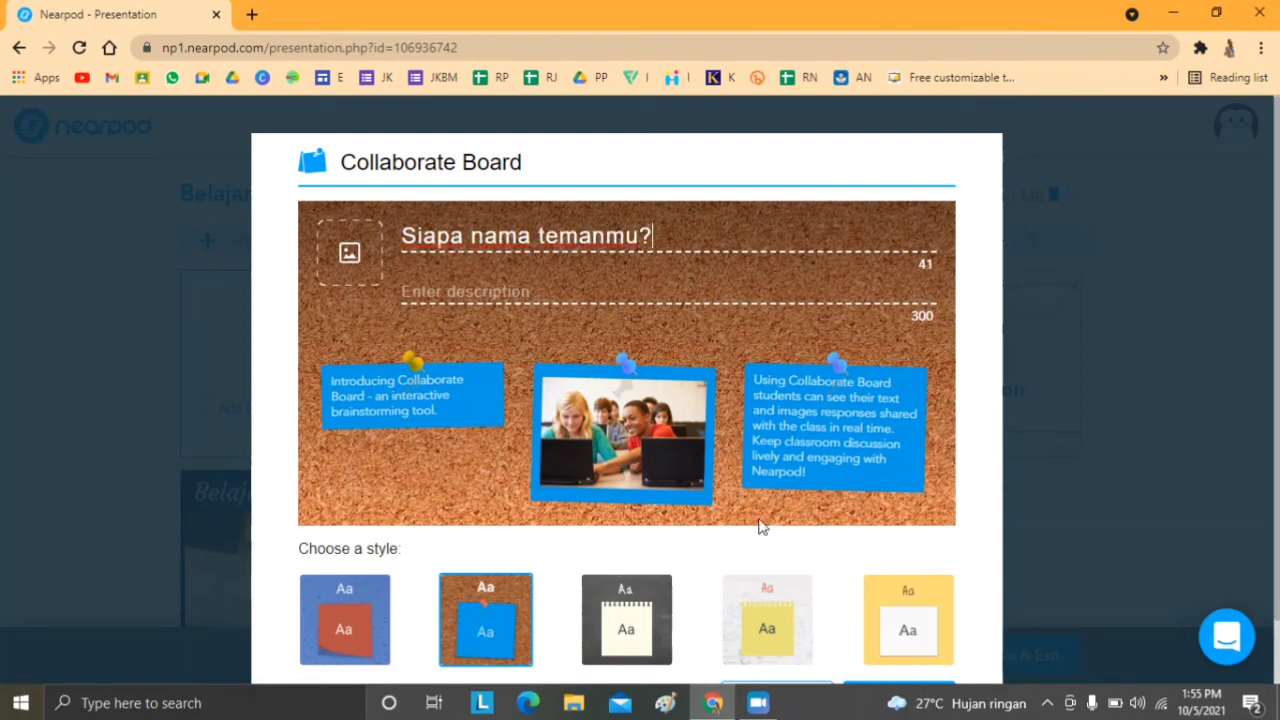
# Compare the Collaborate Board styles, choose the cork board with blue notes and save the activity to the lesson.
pyautogui.click(591, 634)
pyautogui.click(771, 634)
pyautogui.click(937, 641)
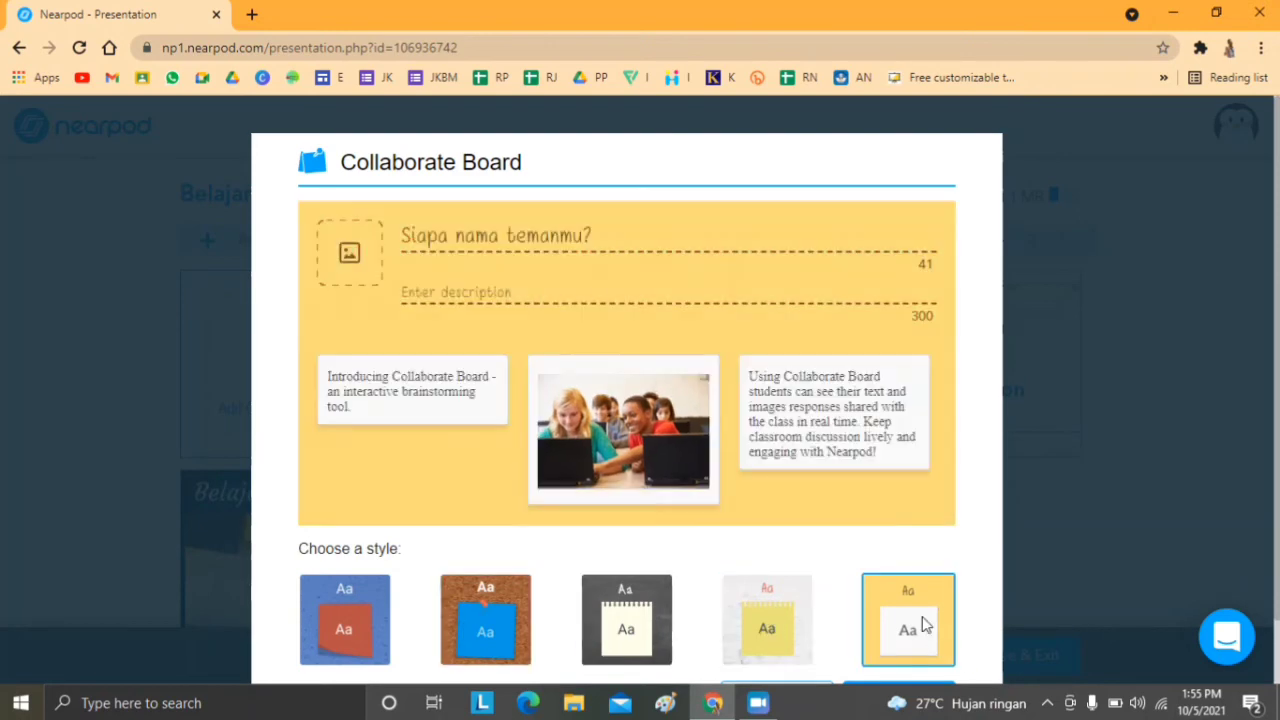
pyautogui.scroll(-1, 926, 540)
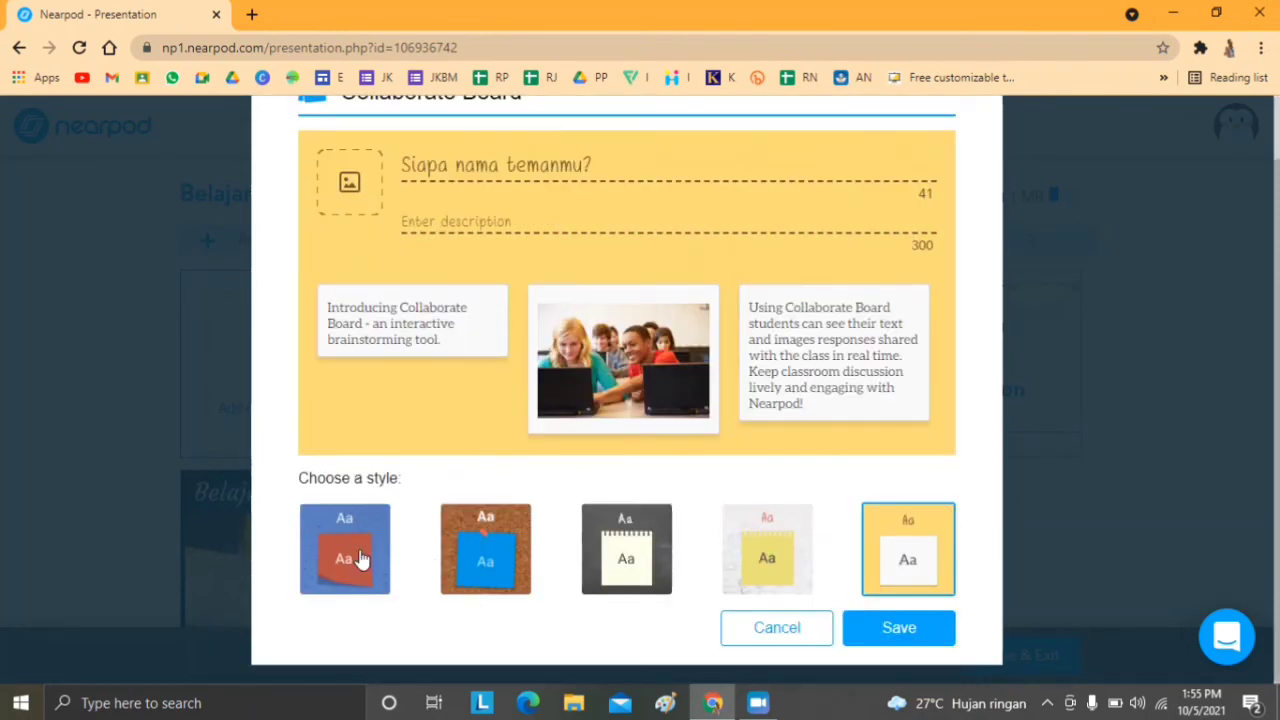
pyautogui.click(360, 558)
pyautogui.click(493, 556)
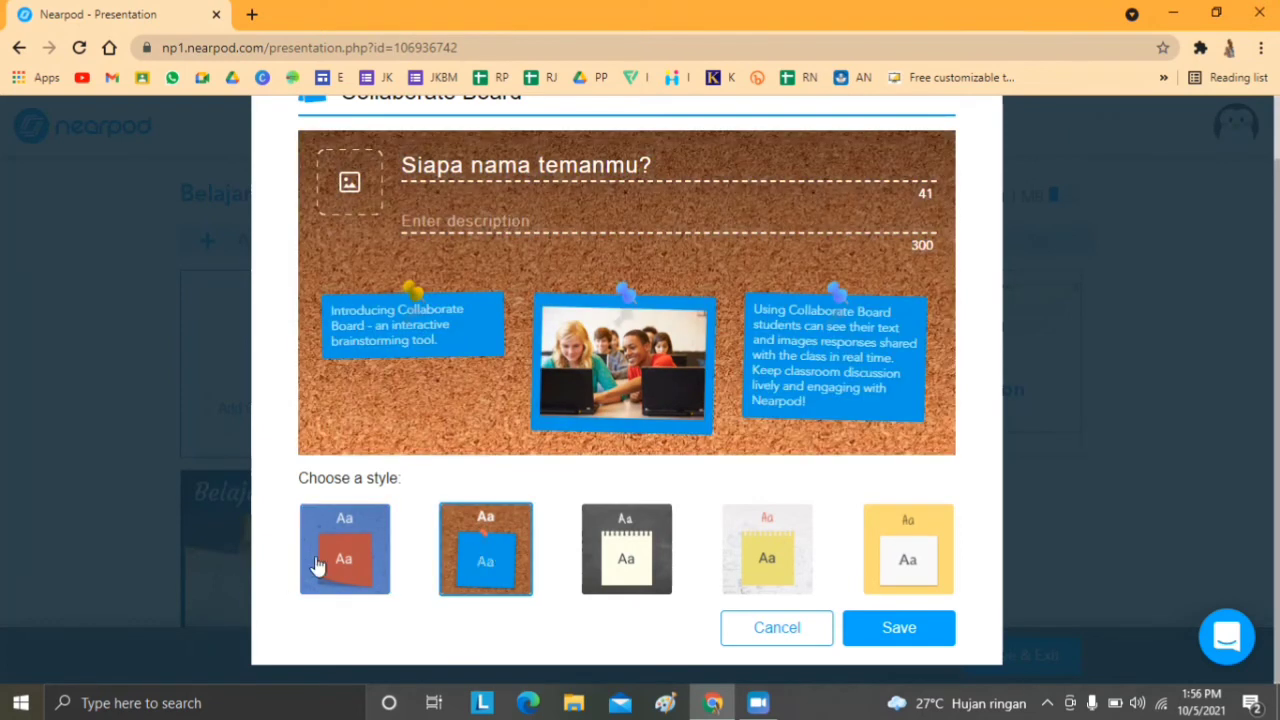
pyautogui.click(897, 630)
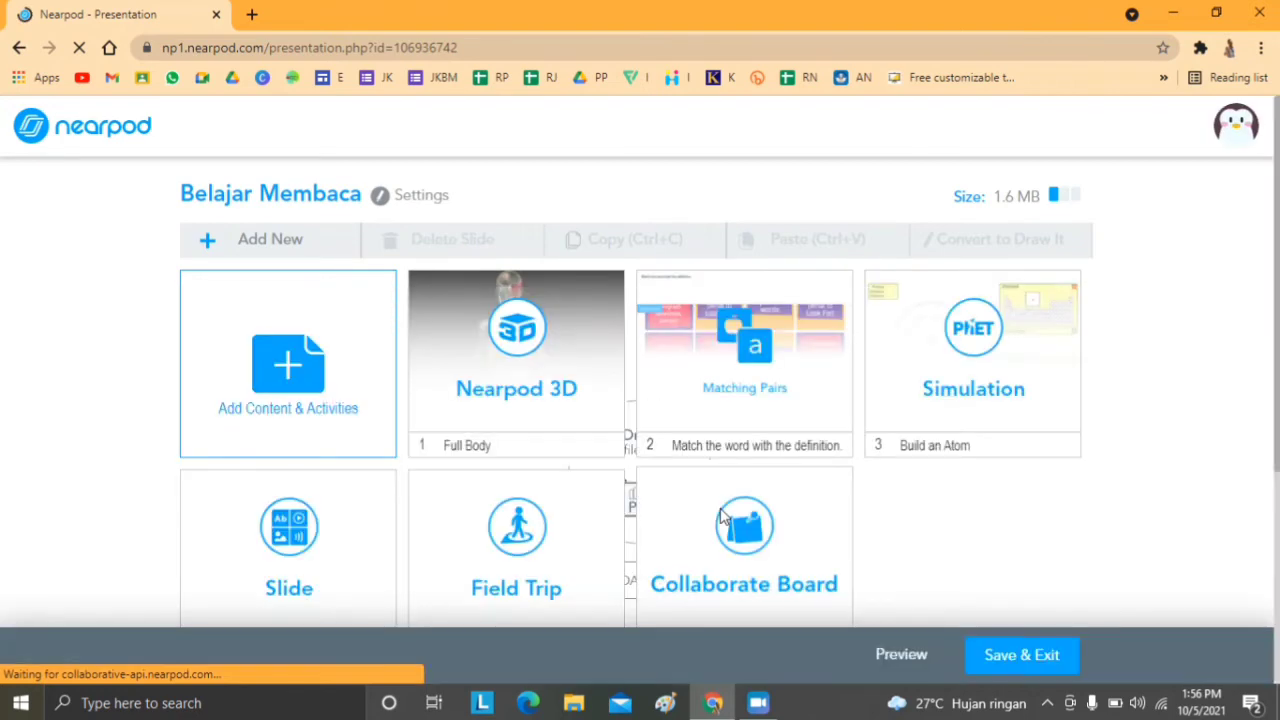
pyautogui.scroll(-3, 1114, 491)
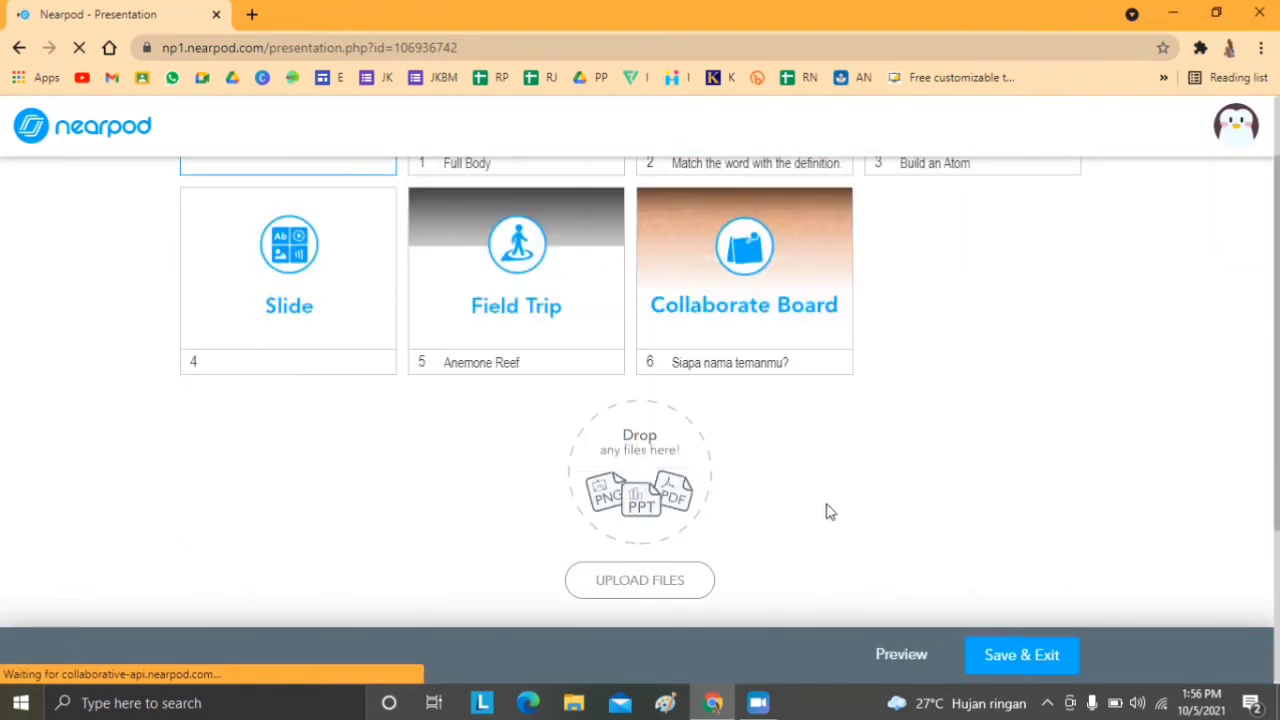
pyautogui.scroll(3, 830, 512)
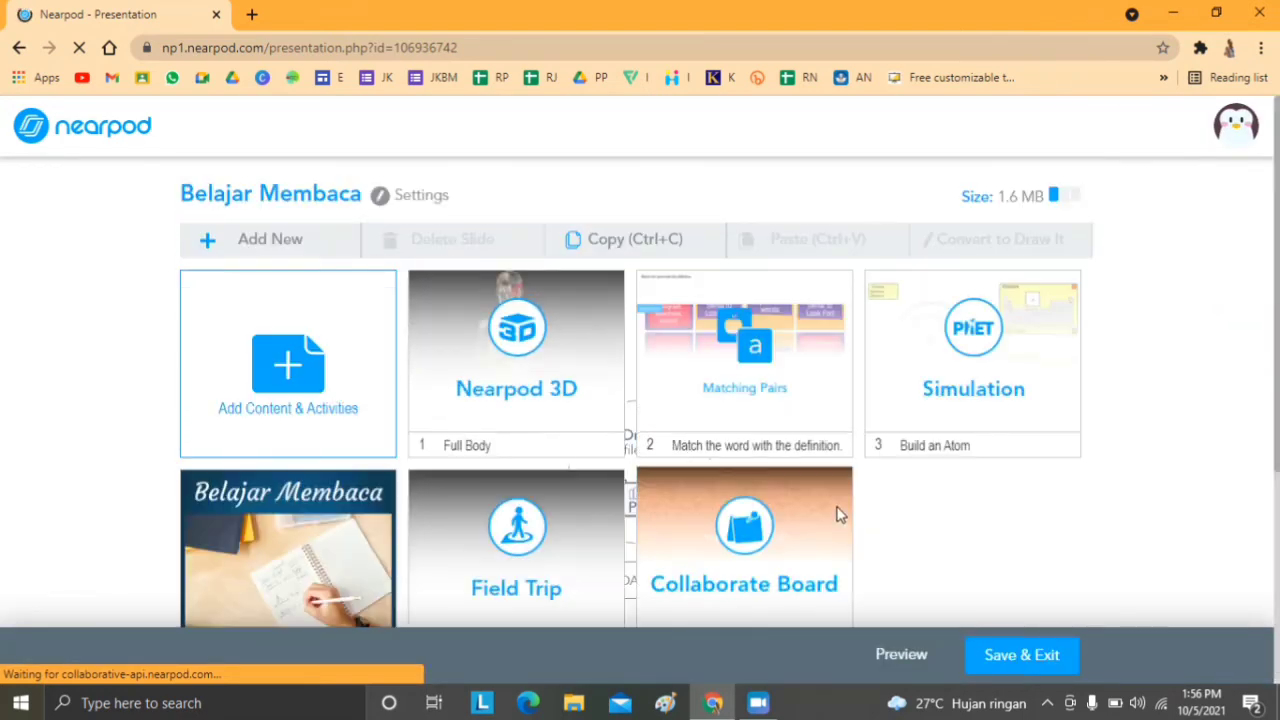
# Start adding a Draw It activity to the lesson.
pyautogui.click(306, 376)
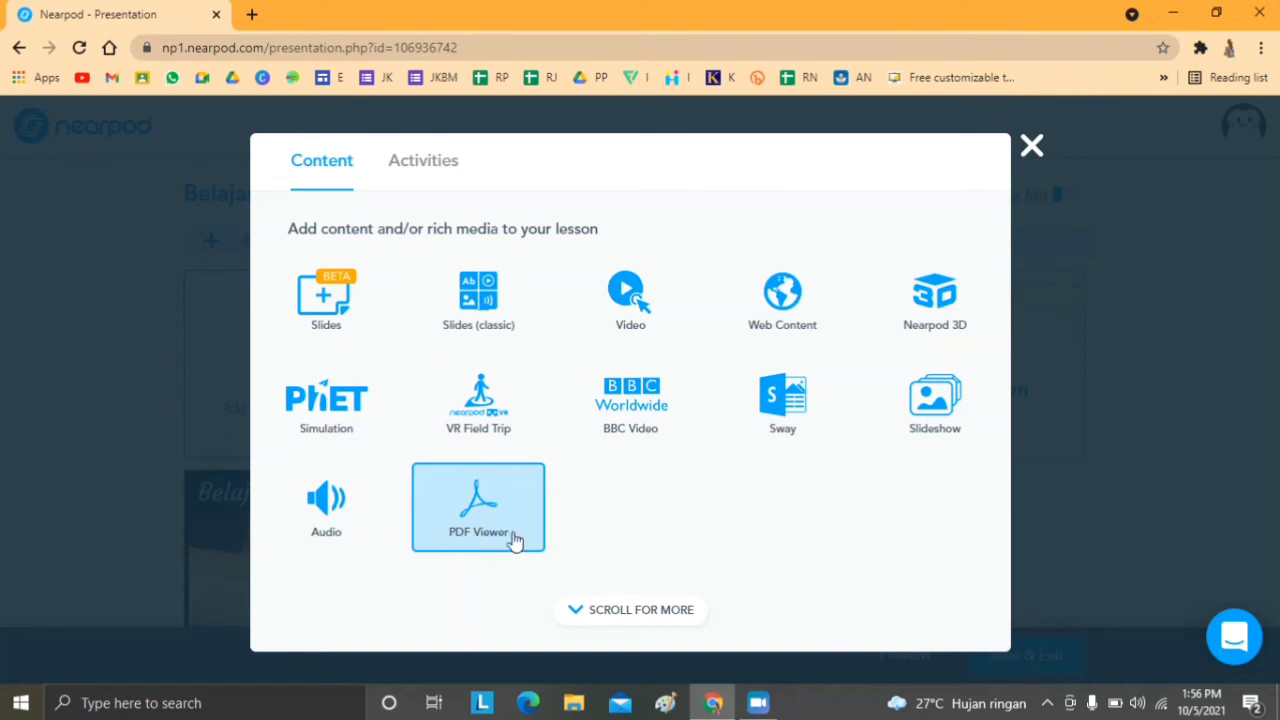
pyautogui.click(420, 163)
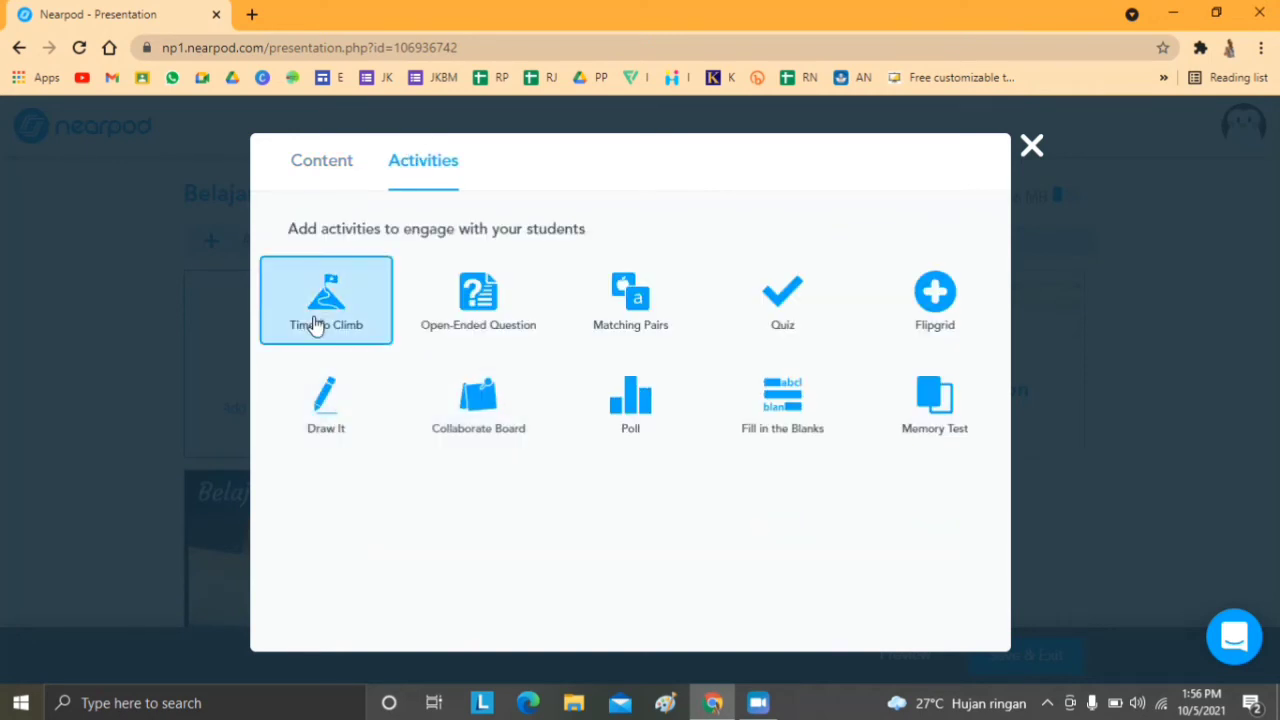
pyautogui.click(330, 420)
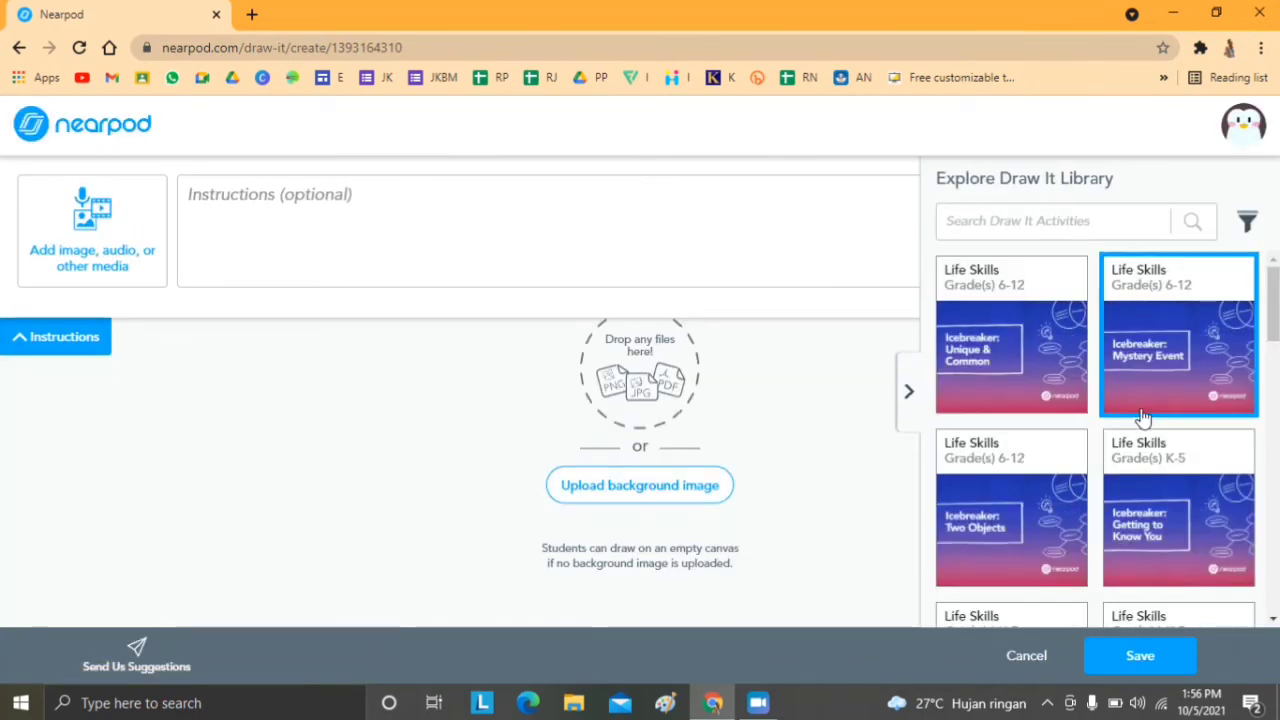
# Browse the Draw It library and load the English Language Arts K-2 "Mid-Lesson Check For Understanding" template.
pyautogui.scroll(-10, 1140, 418)
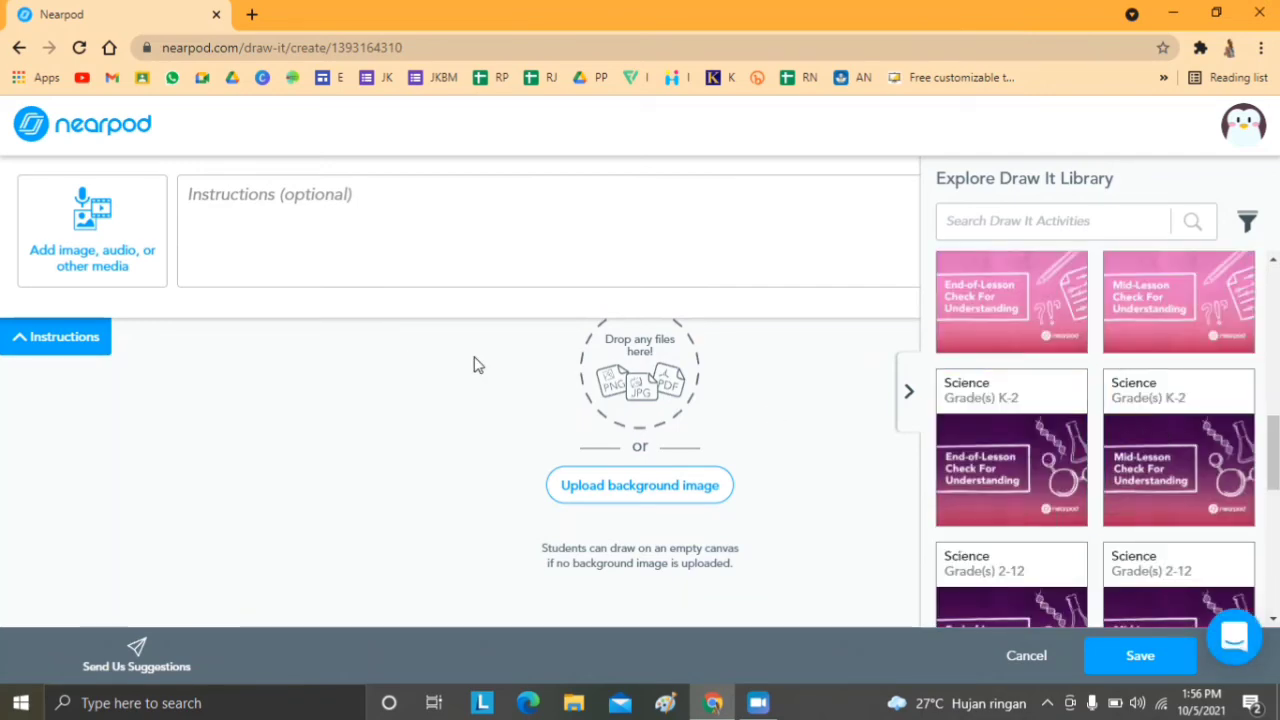
pyautogui.scroll(-3, 1045, 502)
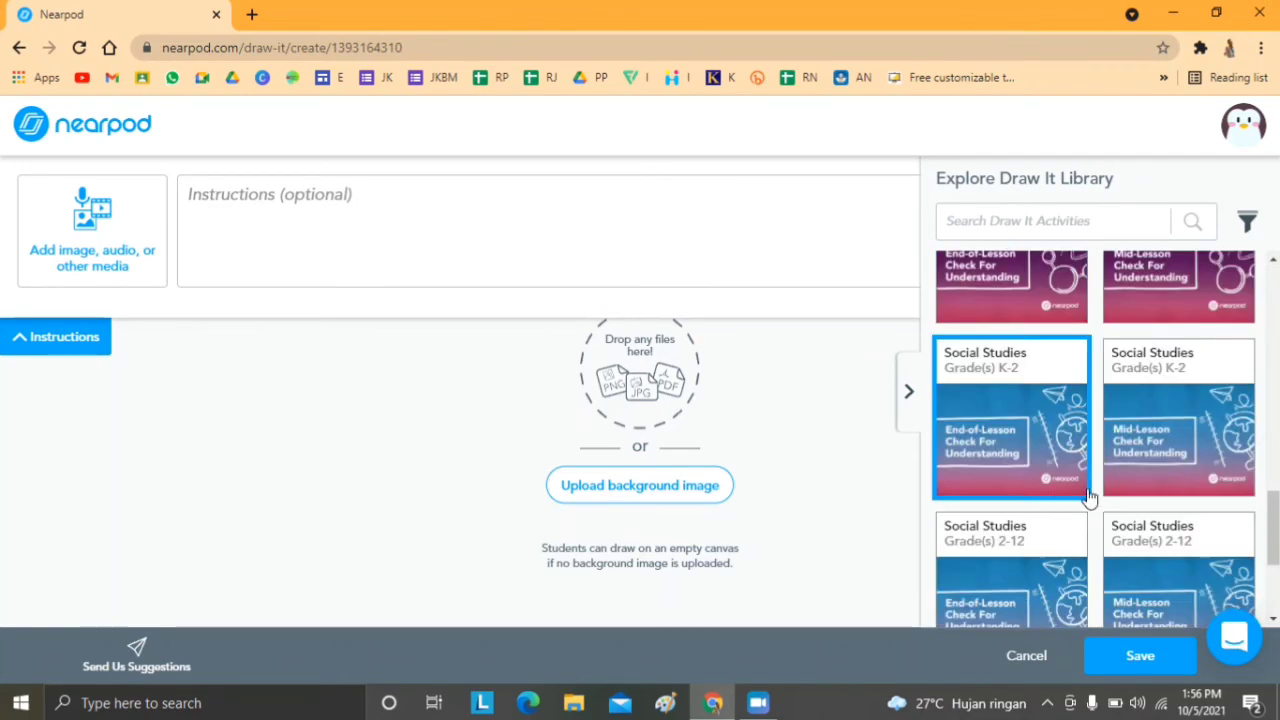
pyautogui.scroll(-3, 1095, 499)
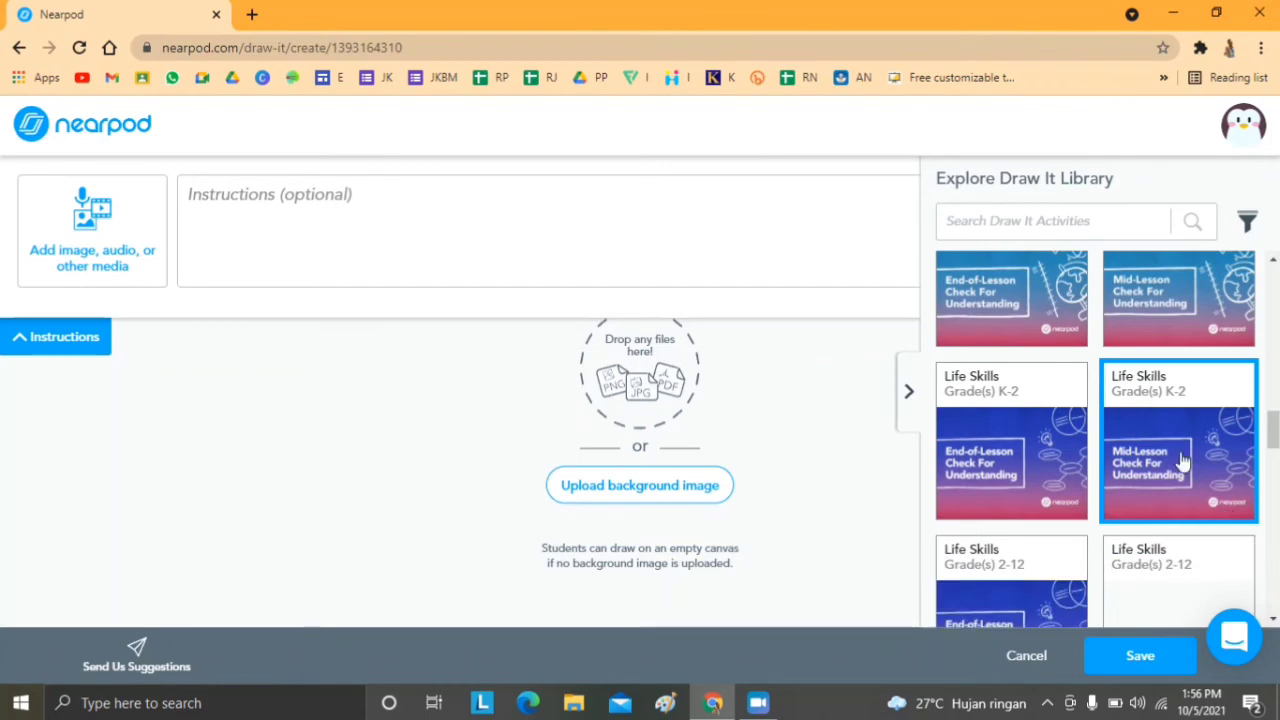
pyautogui.scroll(-2, 1190, 470)
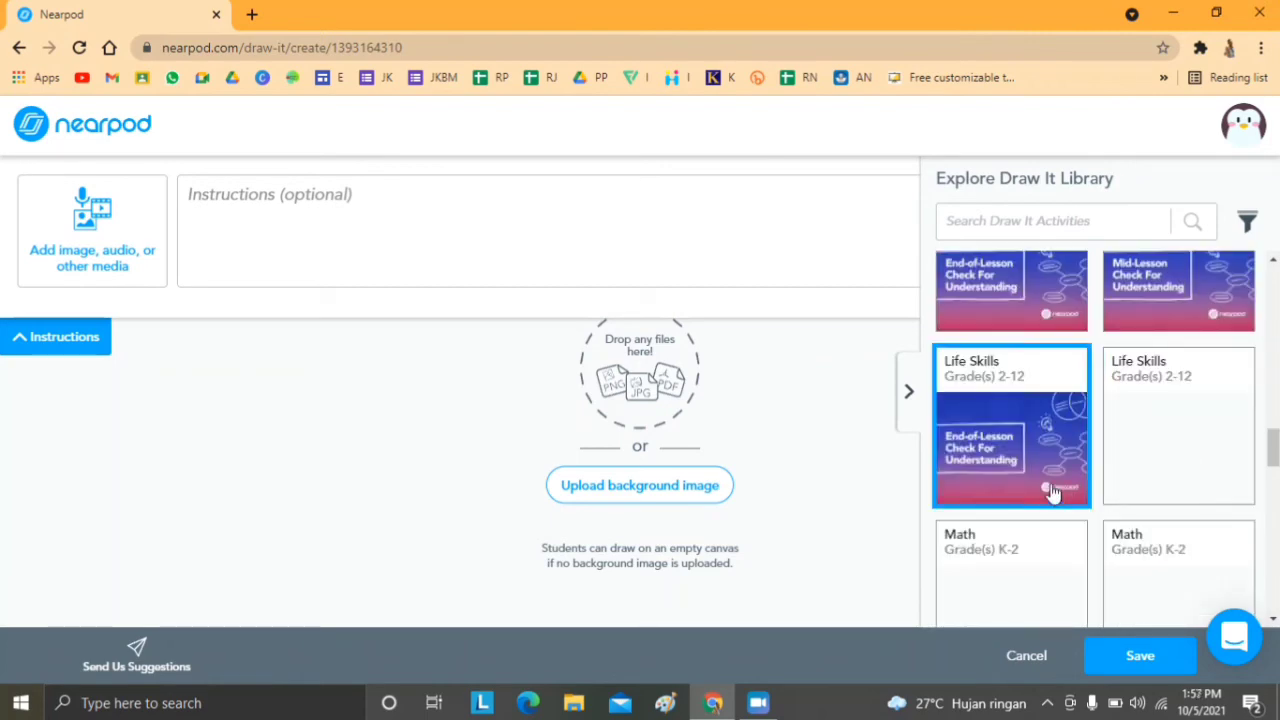
pyautogui.scroll(5, 1100, 427)
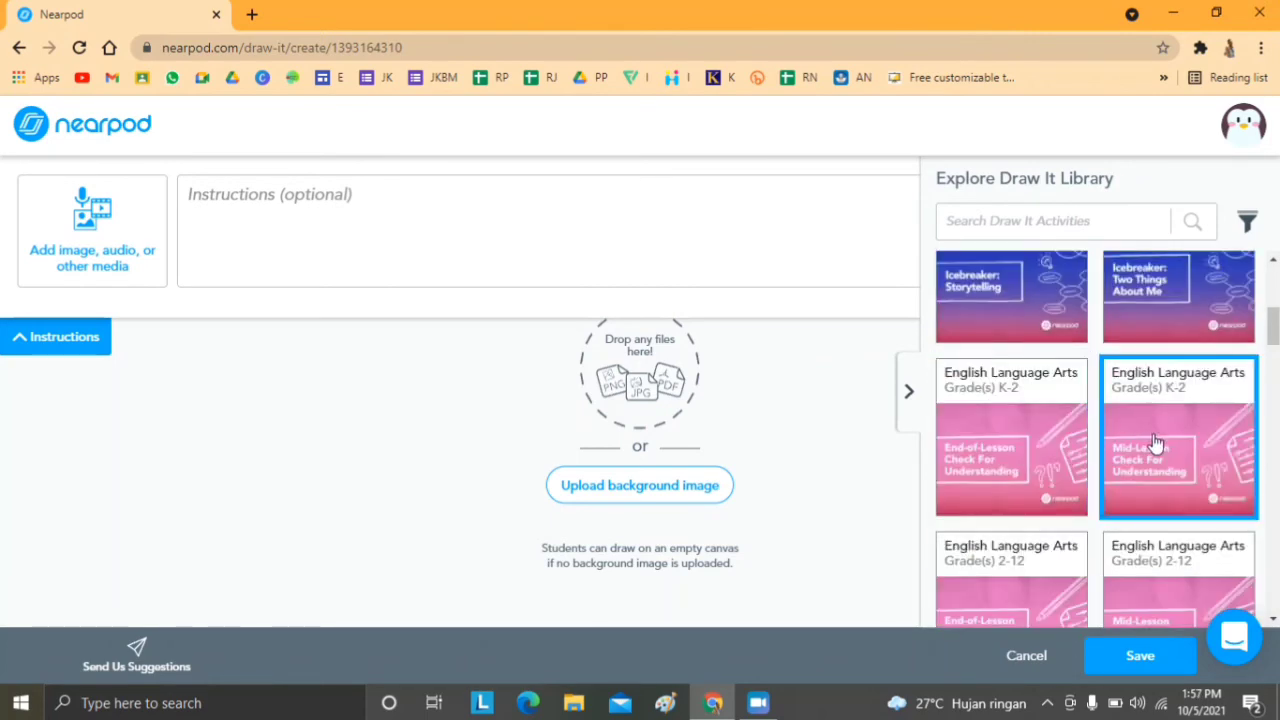
pyautogui.click(1176, 470)
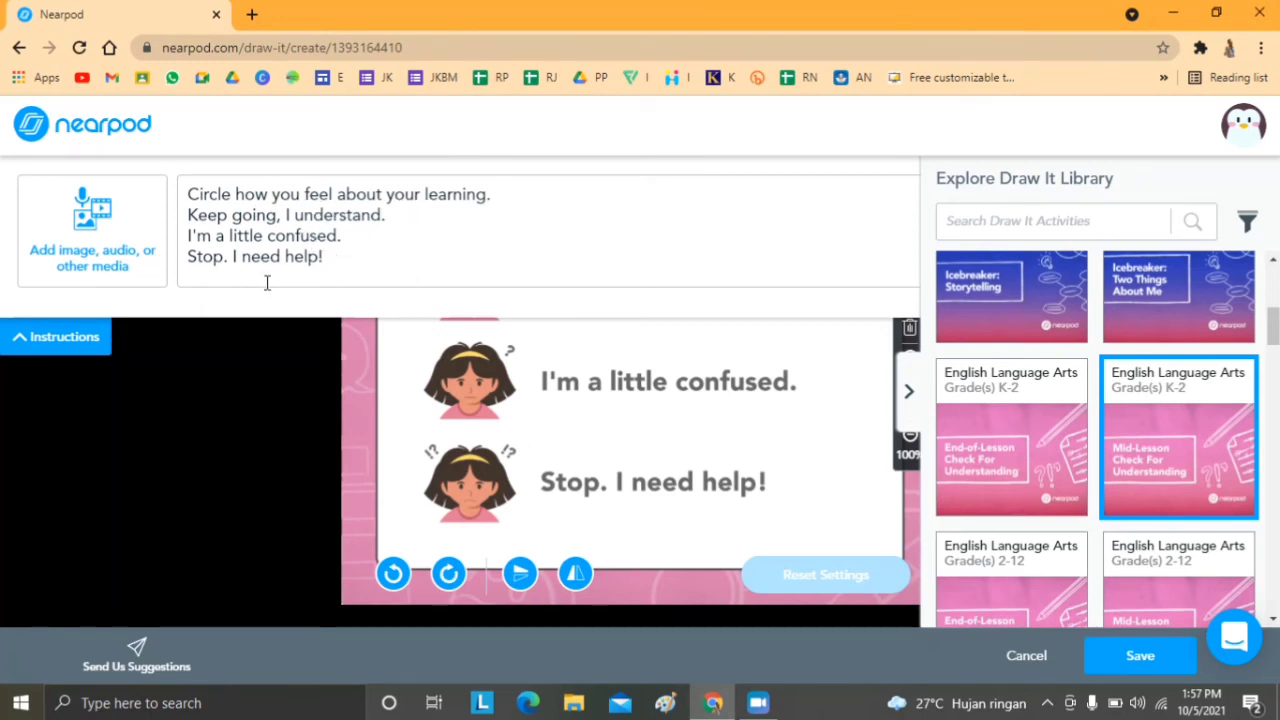
# Collapse the Draw It instructions to view the whole canvas, save the activity, and save and exit the lesson.
pyautogui.click(62, 340)
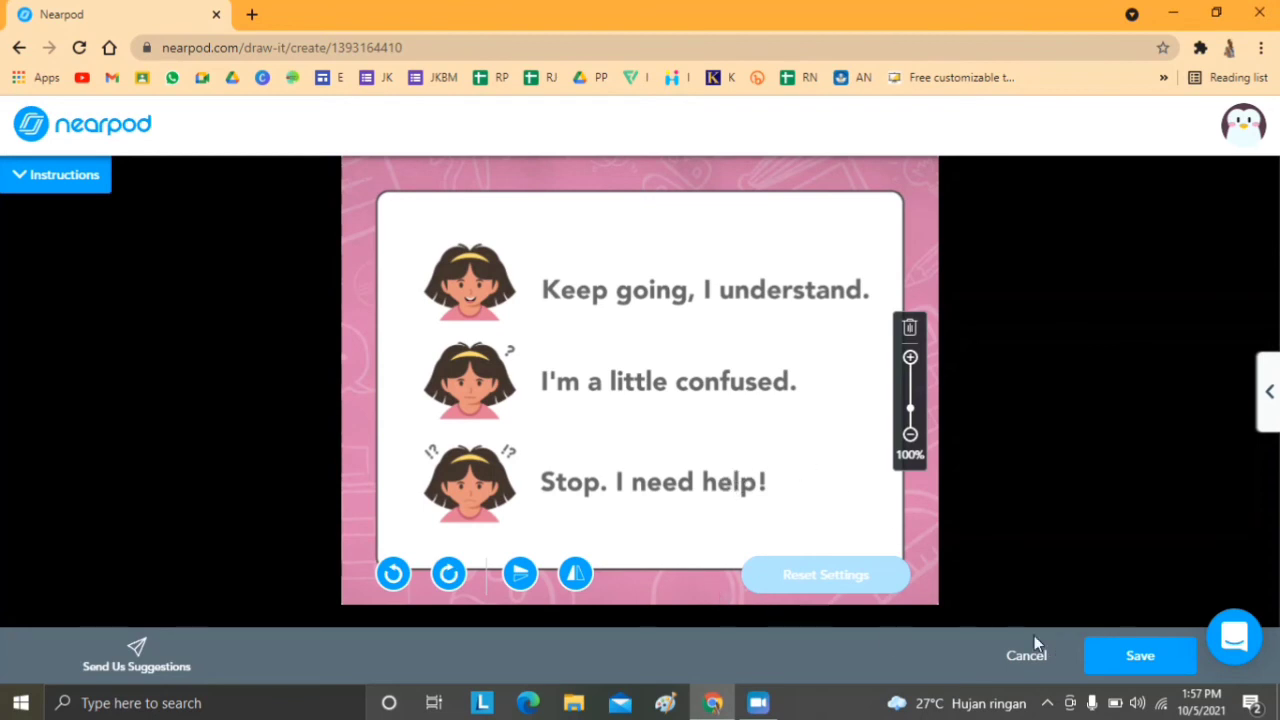
pyautogui.click(1150, 660)
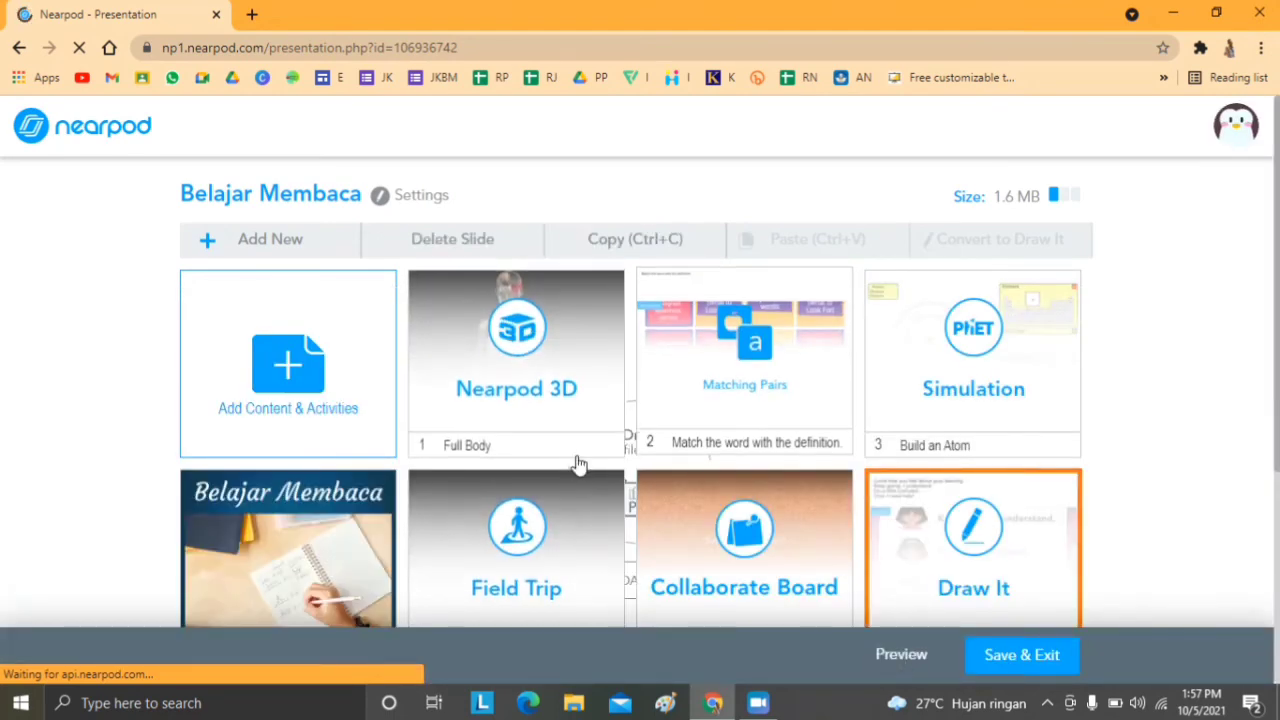
pyautogui.scroll(-3, 578, 463)
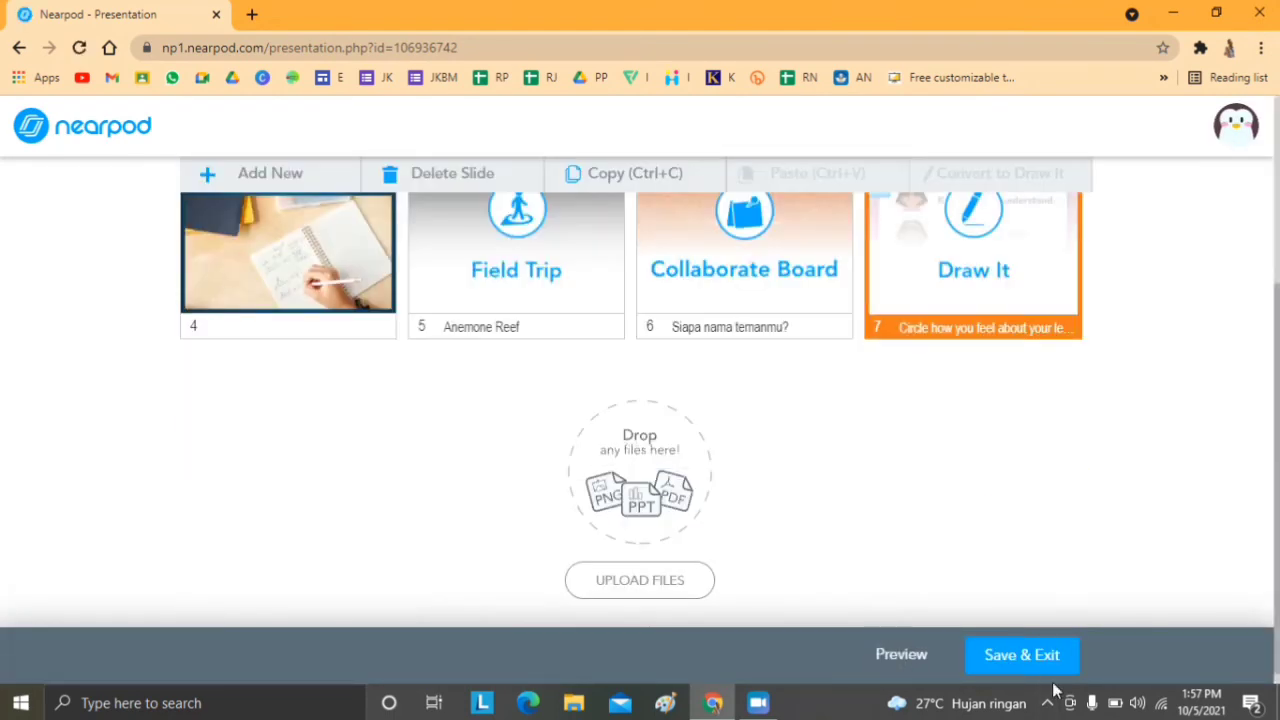
pyautogui.click(1010, 655)
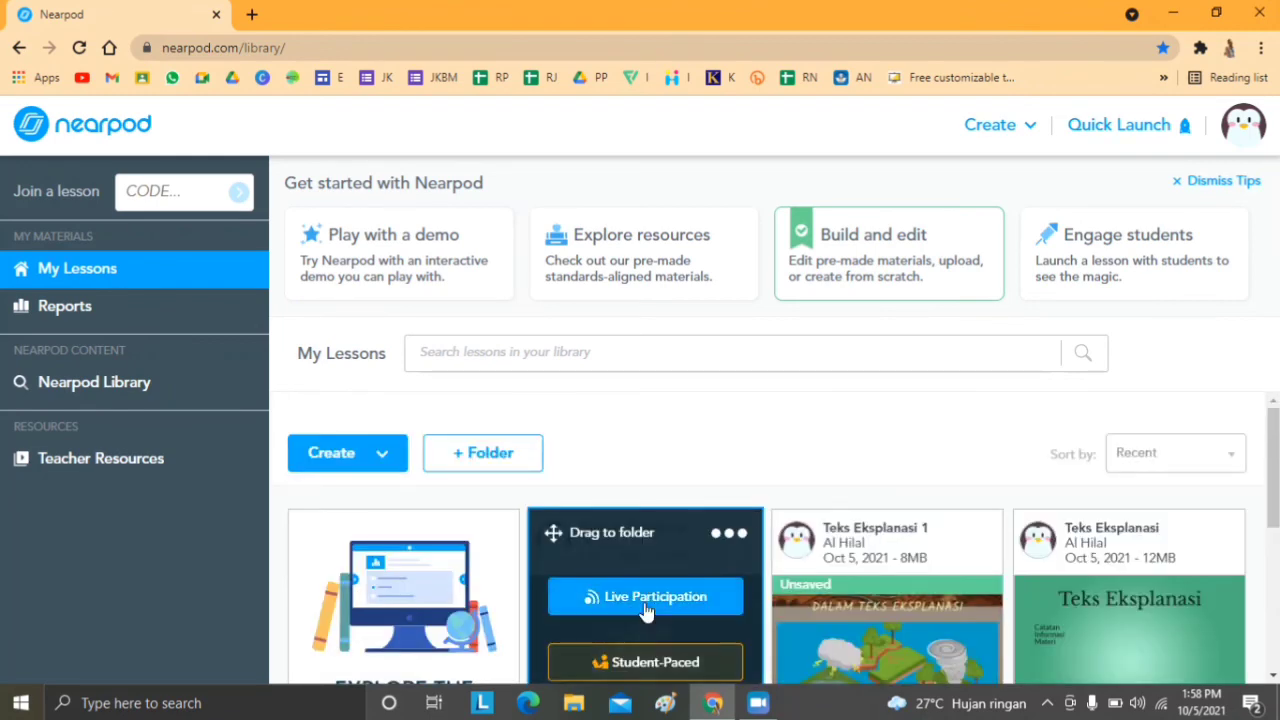
# Launch the Belajar Membaca lesson in Live Participation mode, highlight the join address and dismiss the join-code window.
pyautogui.scroll(-1, 1220, 598)
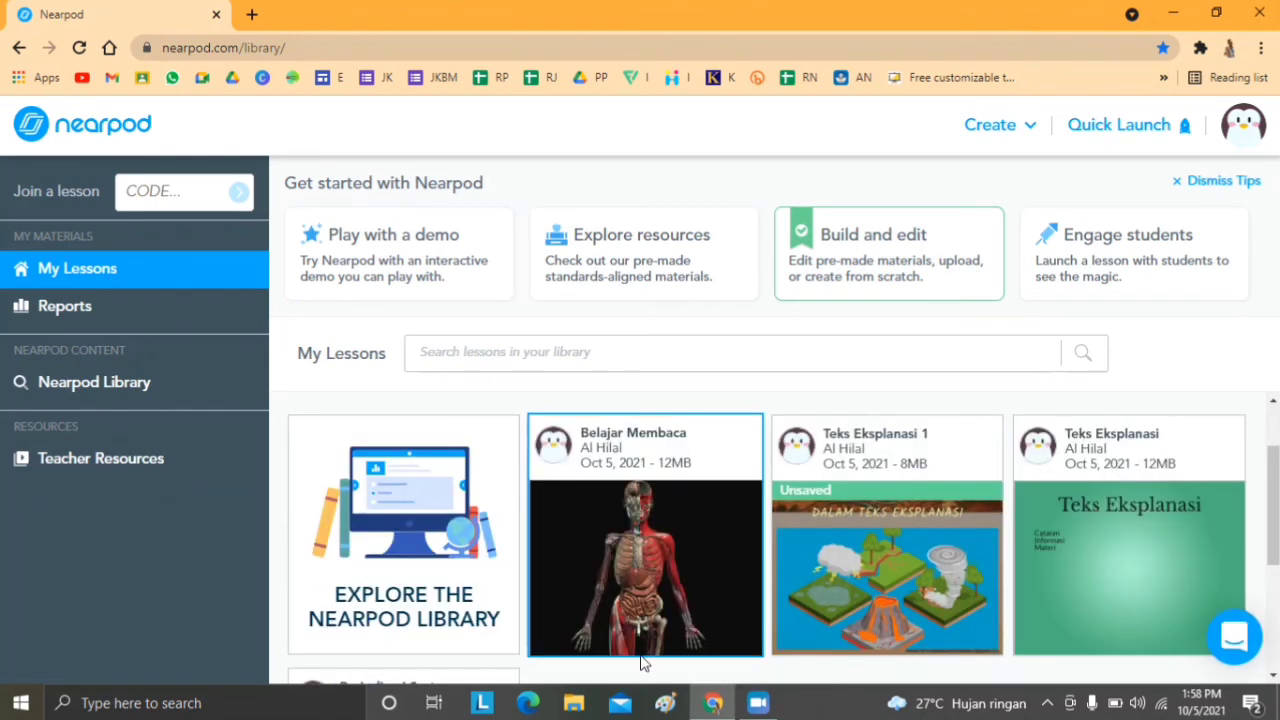
pyautogui.scroll(-2, 740, 470)
pyautogui.scroll(3, 733, 486)
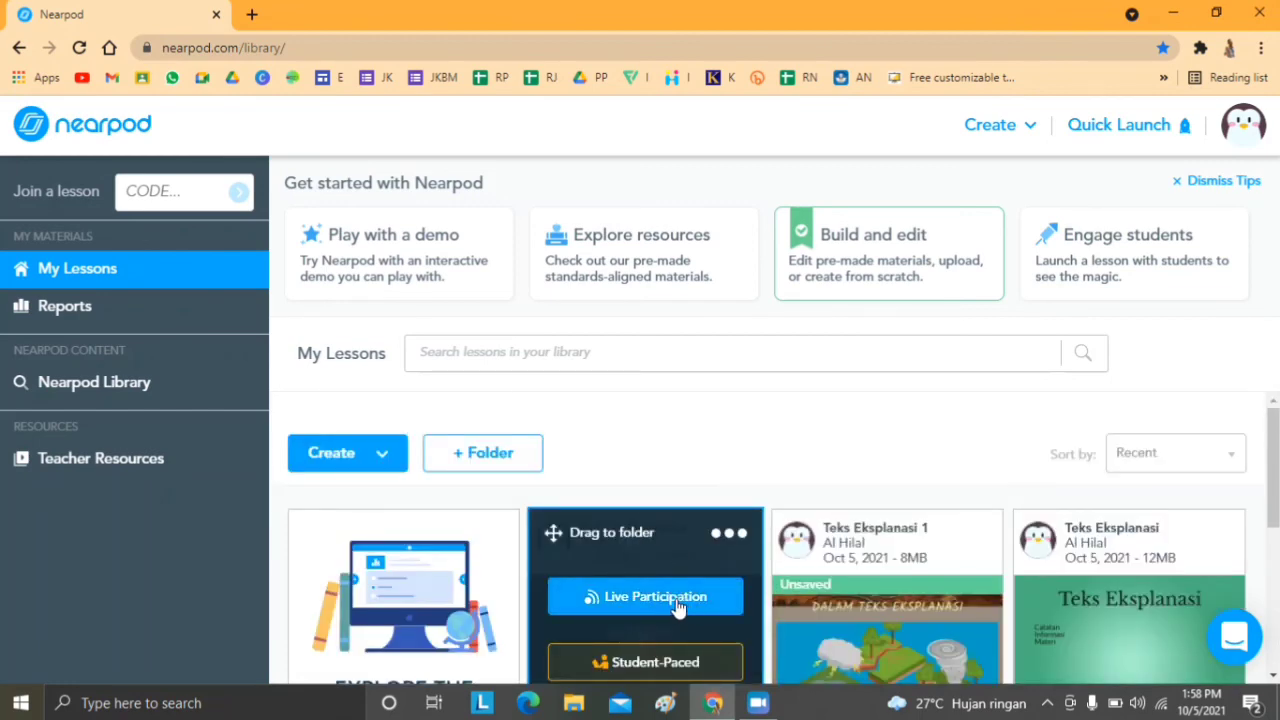
pyautogui.click(676, 600)
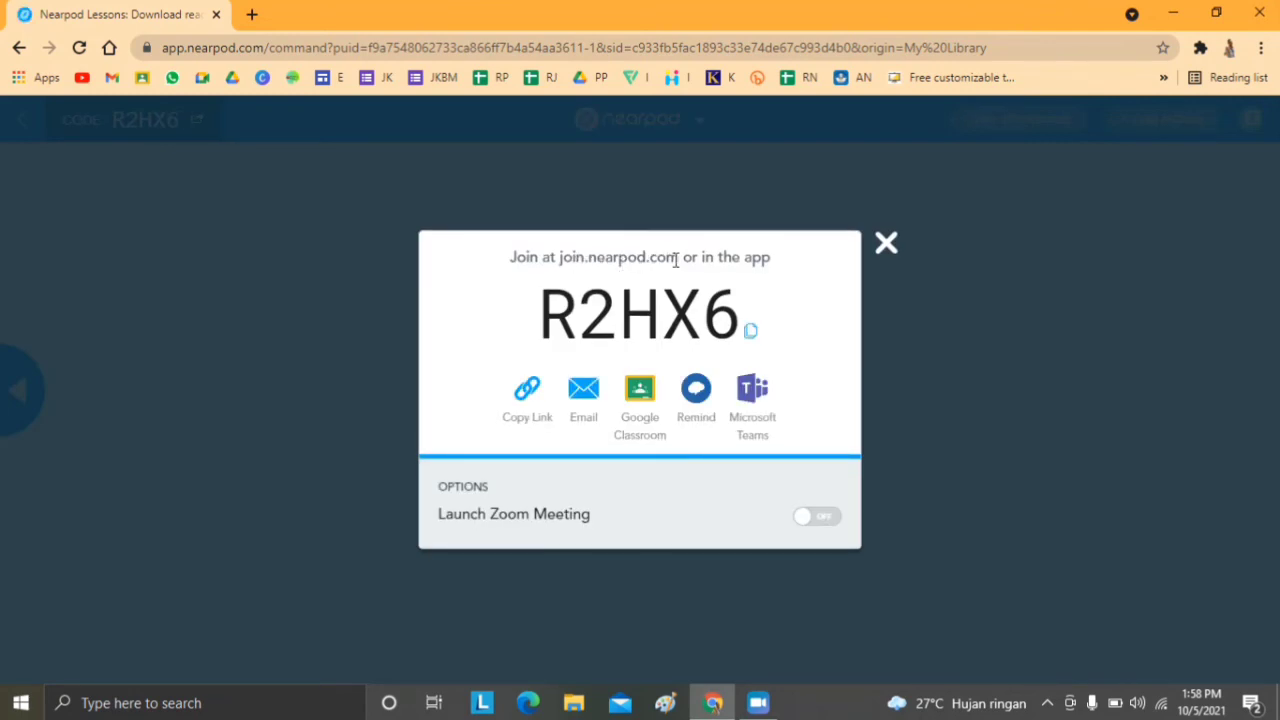
pyautogui.moveTo(685, 258); pyautogui.dragTo(558, 265)
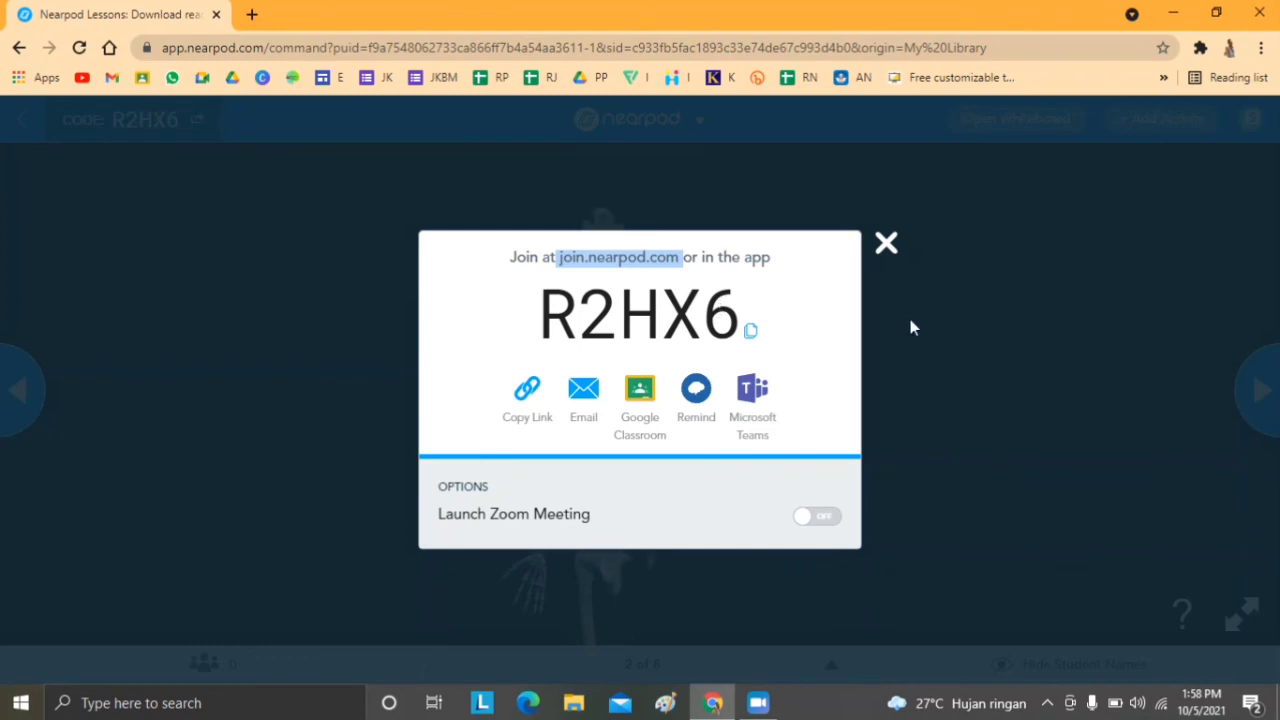
pyautogui.click(884, 245)
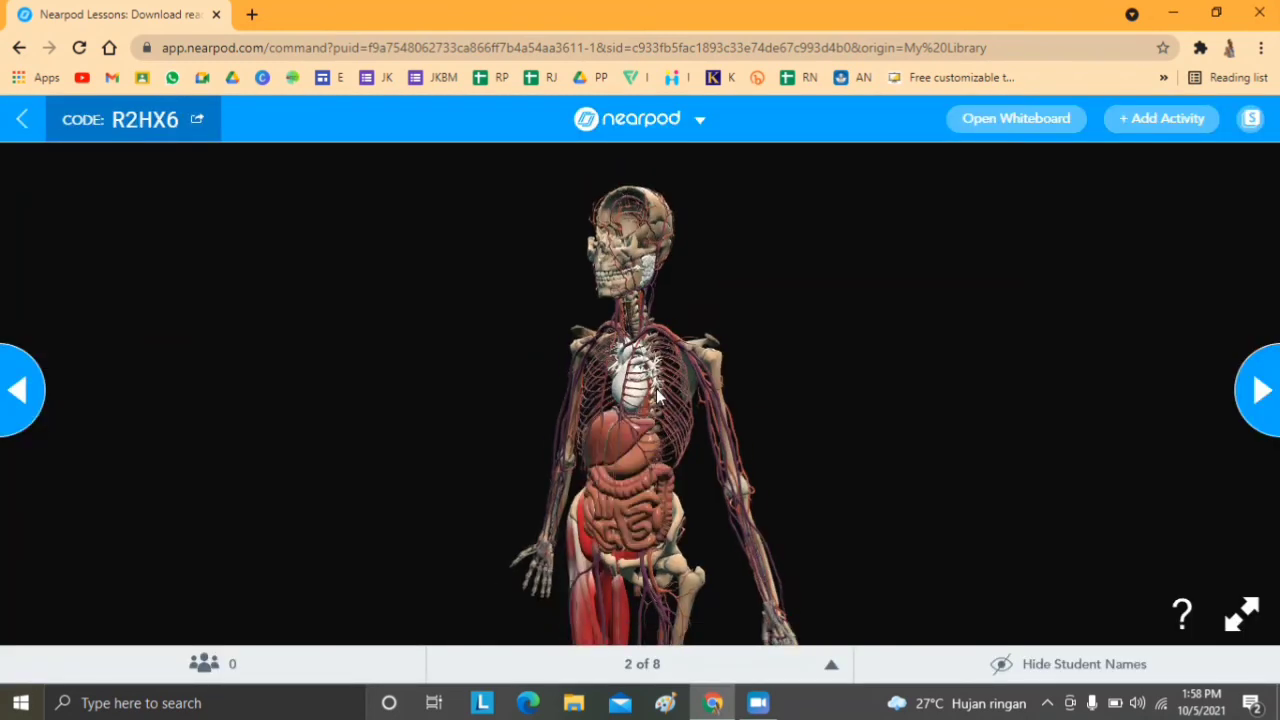
# Examine the 3D body model's head and rib cage up close in full screen, then leave full screen and advance to Matching Pairs.
pyautogui.click(1242, 614)
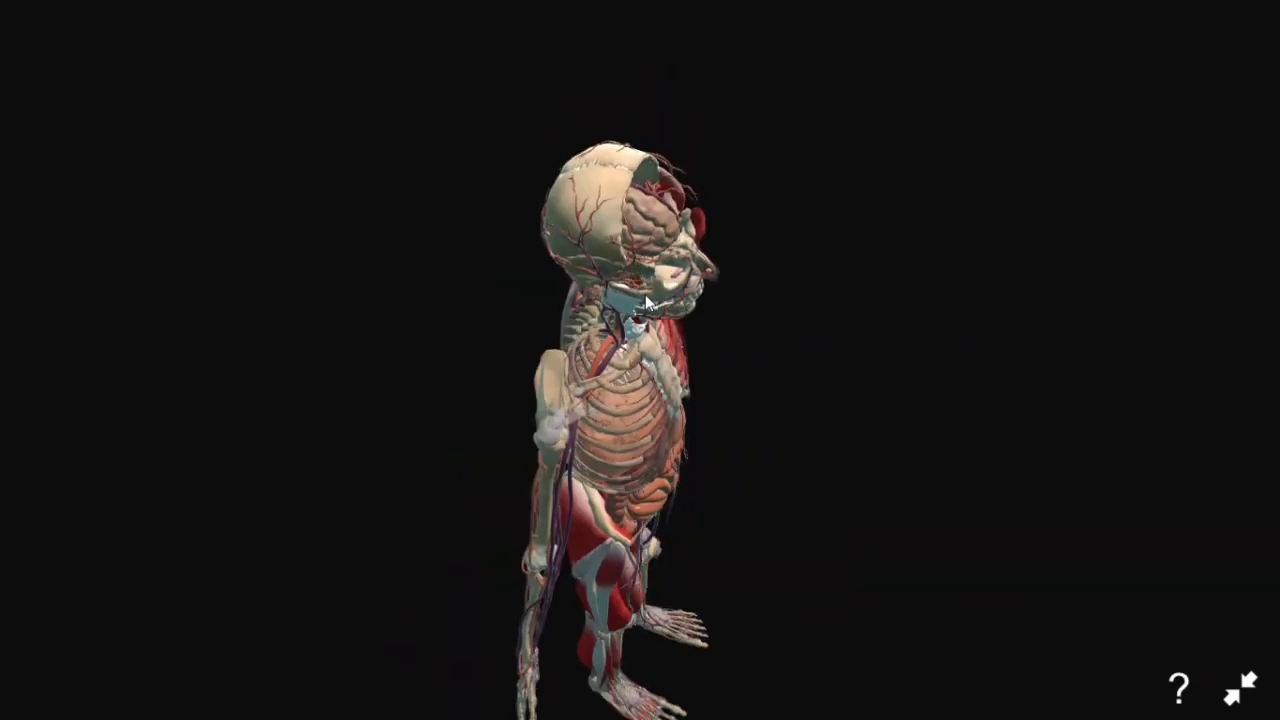
pyautogui.scroll(3, 646, 290)
pyautogui.moveTo(629, 245); pyautogui.dragTo(690, 433)
pyautogui.scroll(2, 690, 433)
pyautogui.scroll(5, 671, 411)
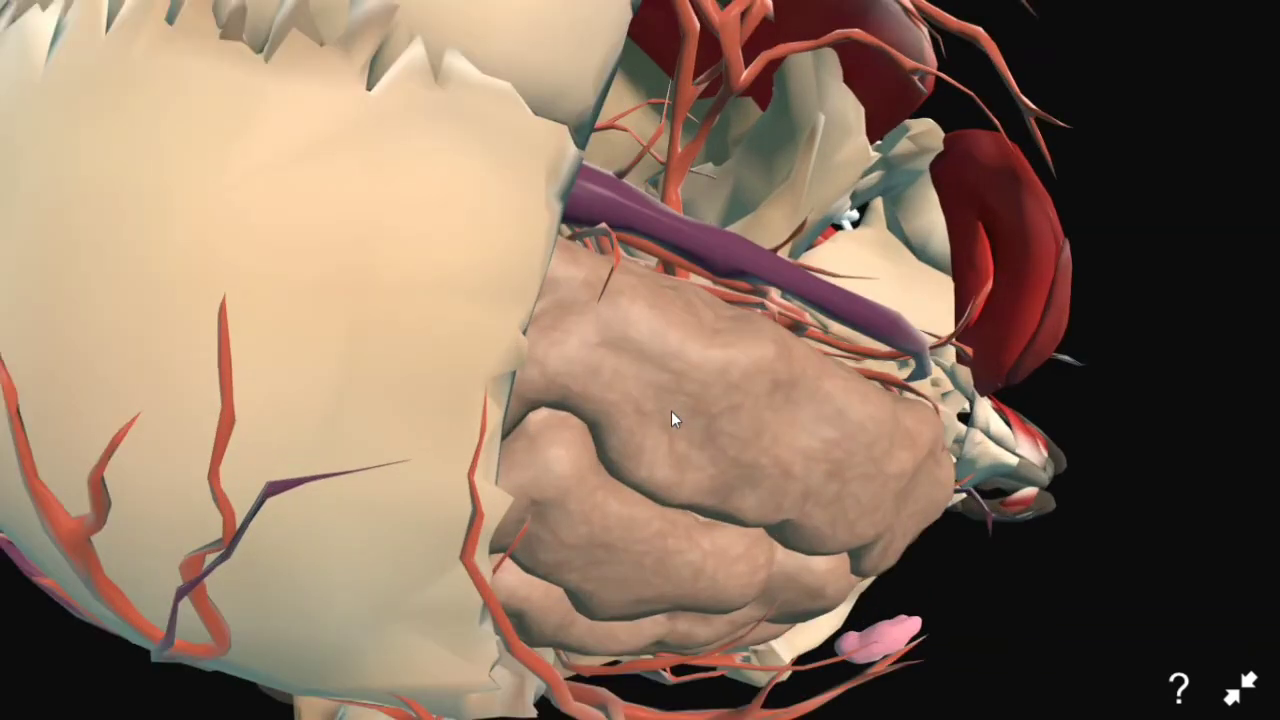
pyautogui.scroll(5, 671, 418)
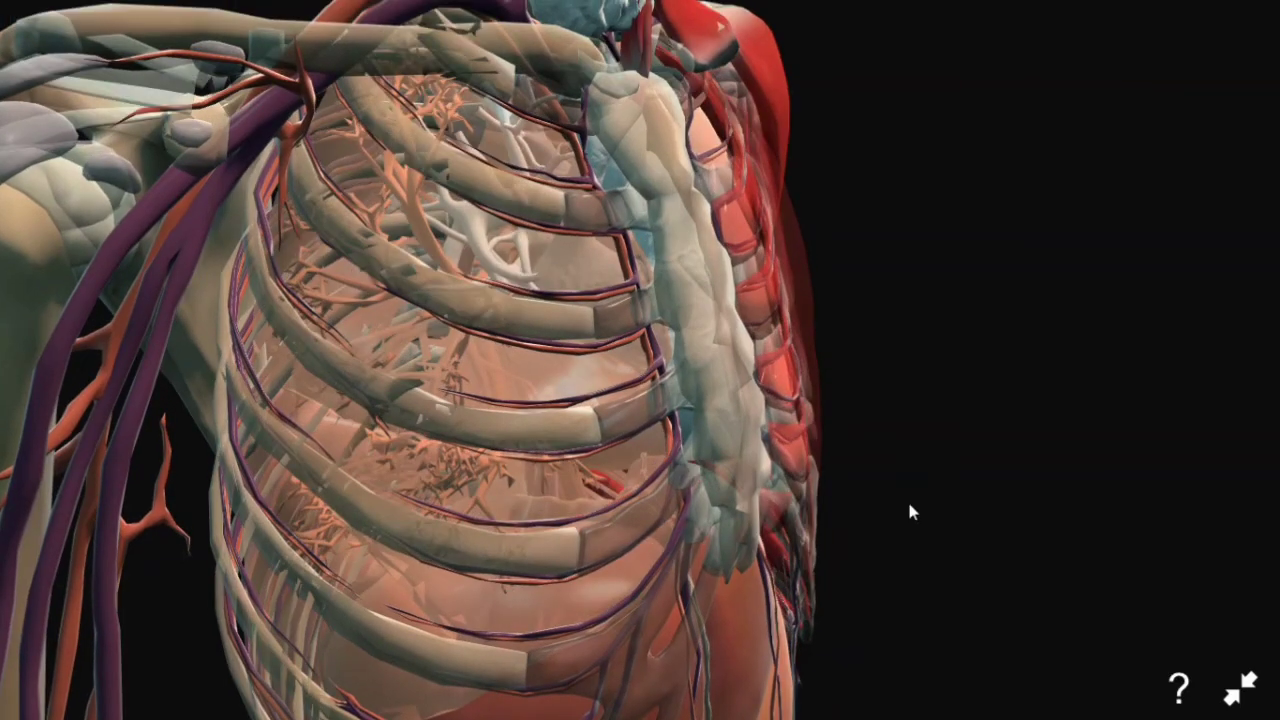
pyautogui.click(1244, 696)
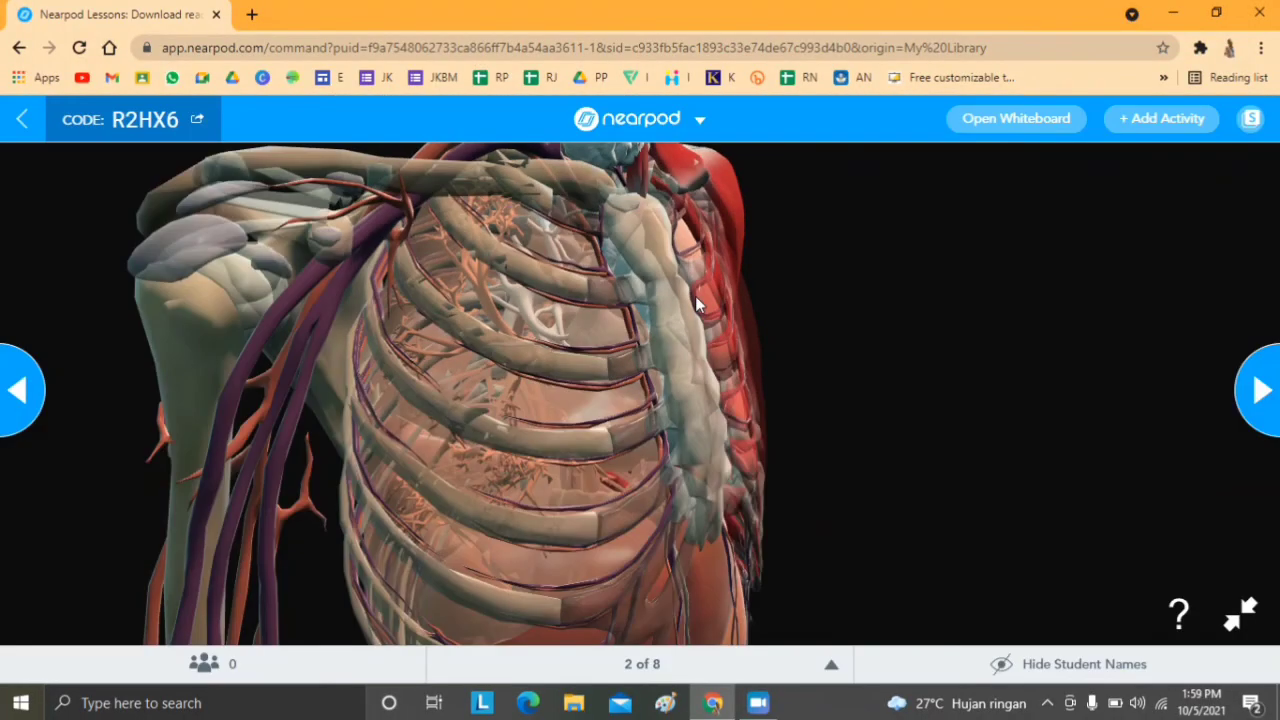
pyautogui.click(1263, 399)
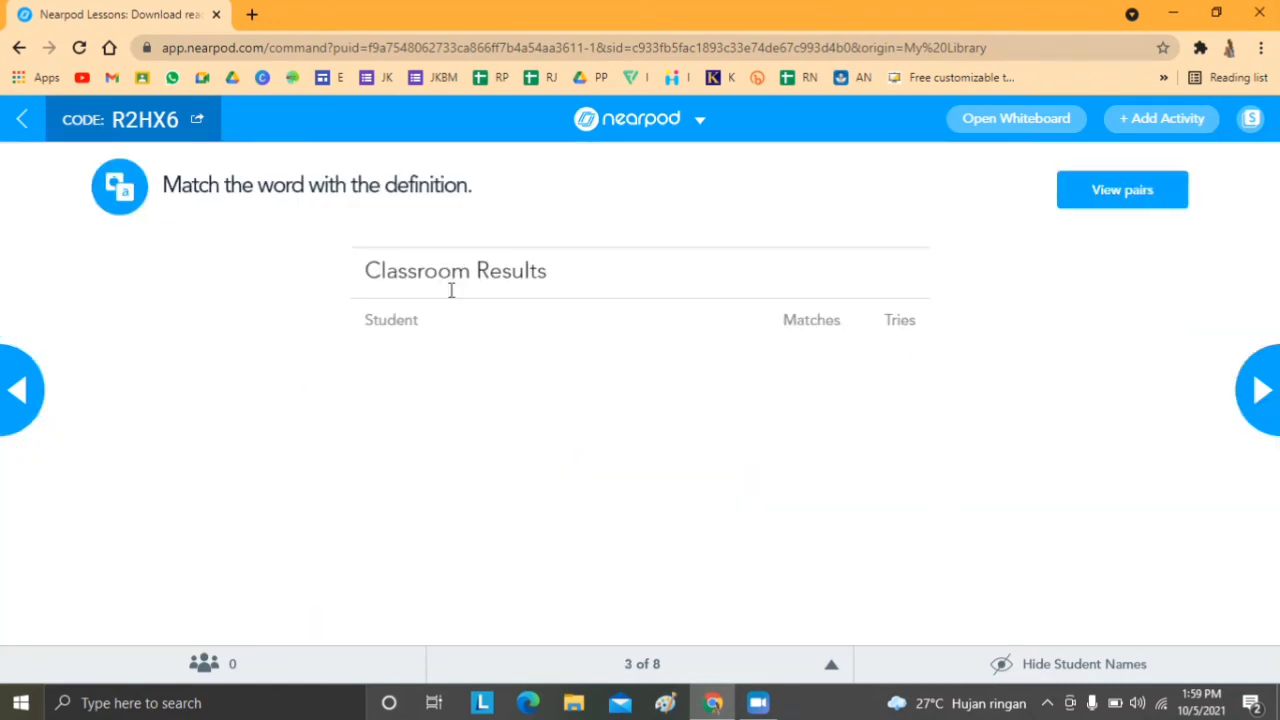
# Review the word-and-definition pairs of the Matching Pairs activity, close them and advance to the PhET simulation.
pyautogui.click(1167, 192)
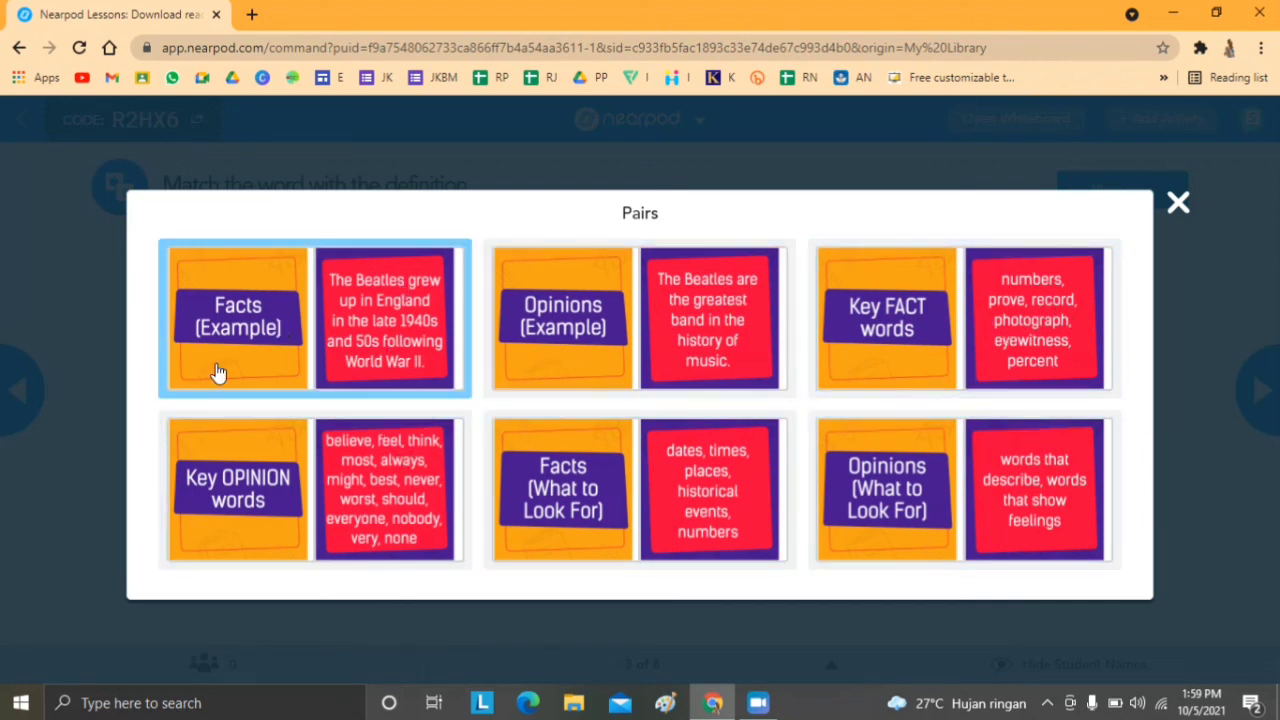
pyautogui.click(1178, 202)
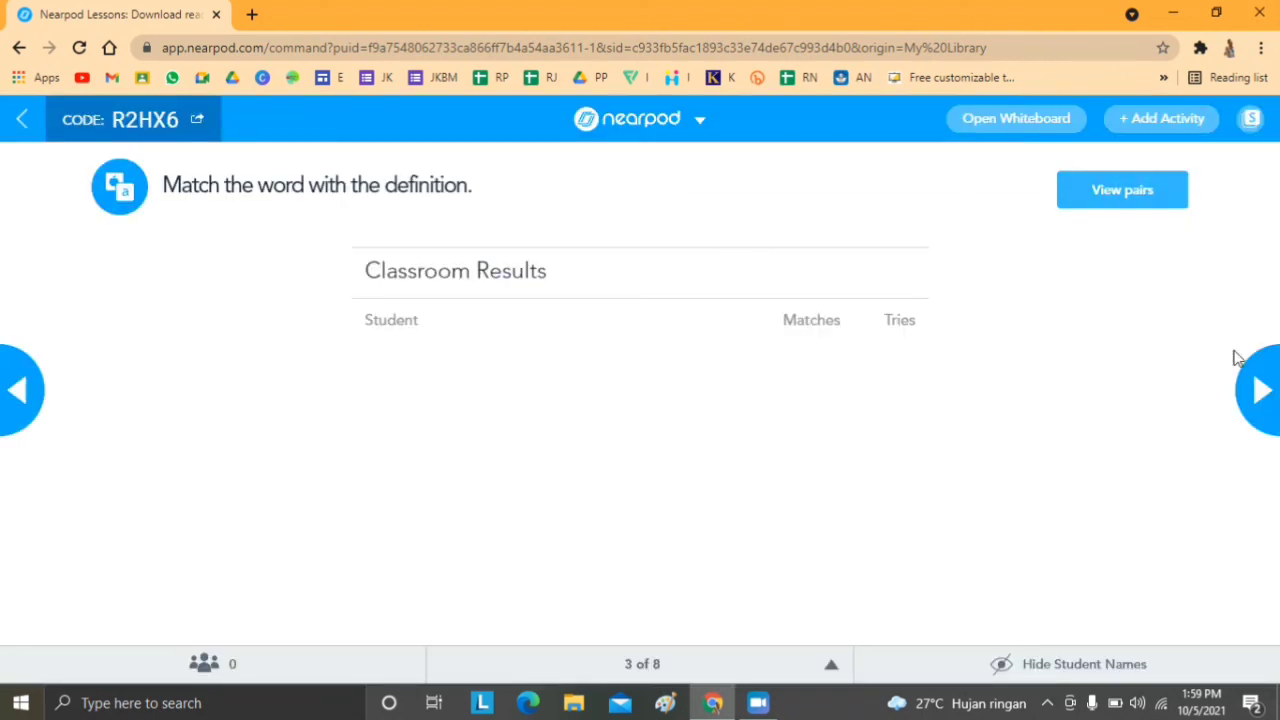
pyautogui.click(1274, 391)
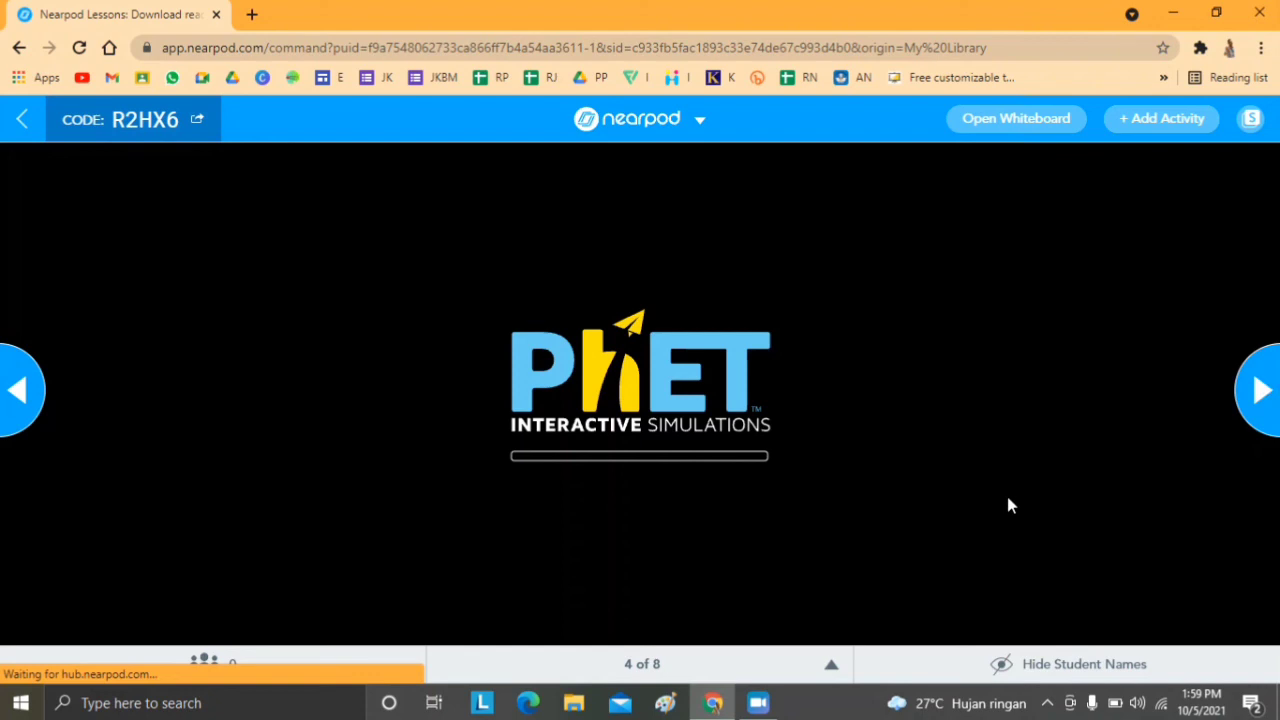
# Show the Build an Atom simulation in full screen and assemble a hydrogen atom from one neutron, one proton and one electron.
pyautogui.press('F11')
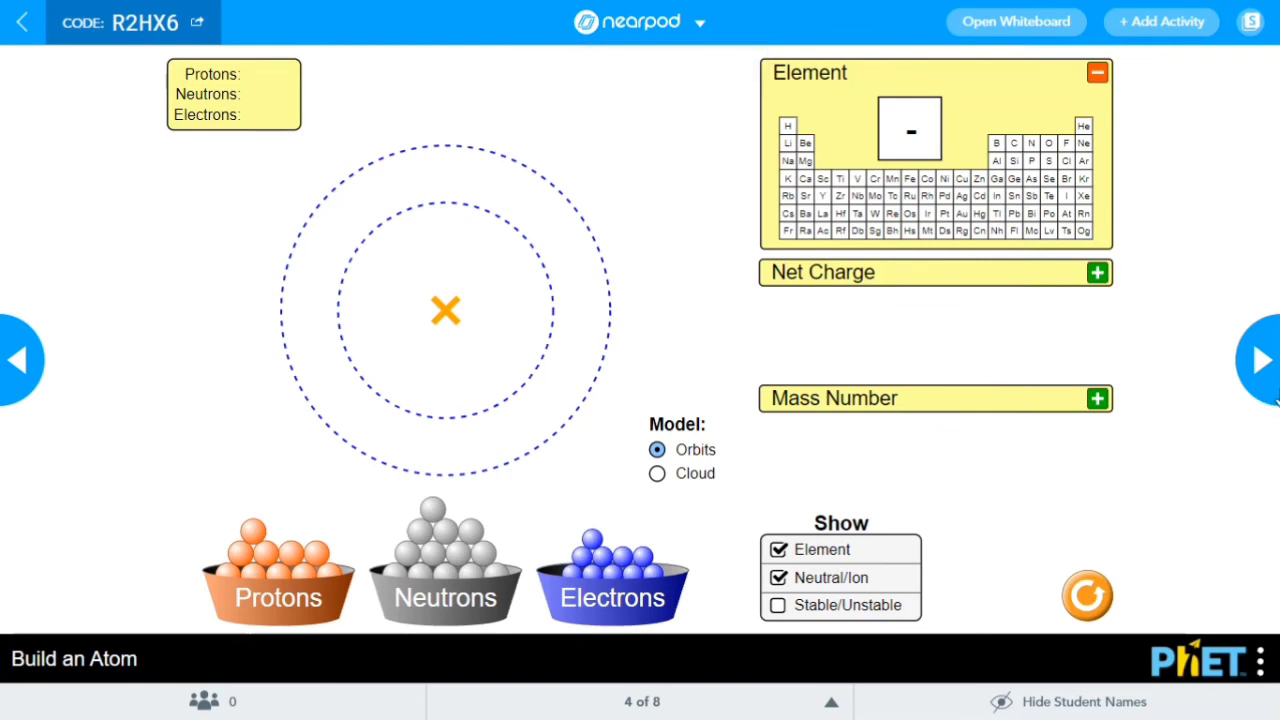
pyautogui.moveTo(432, 512); pyautogui.dragTo(446, 312)
pyautogui.moveTo(253, 530); pyautogui.dragTo(490, 337)
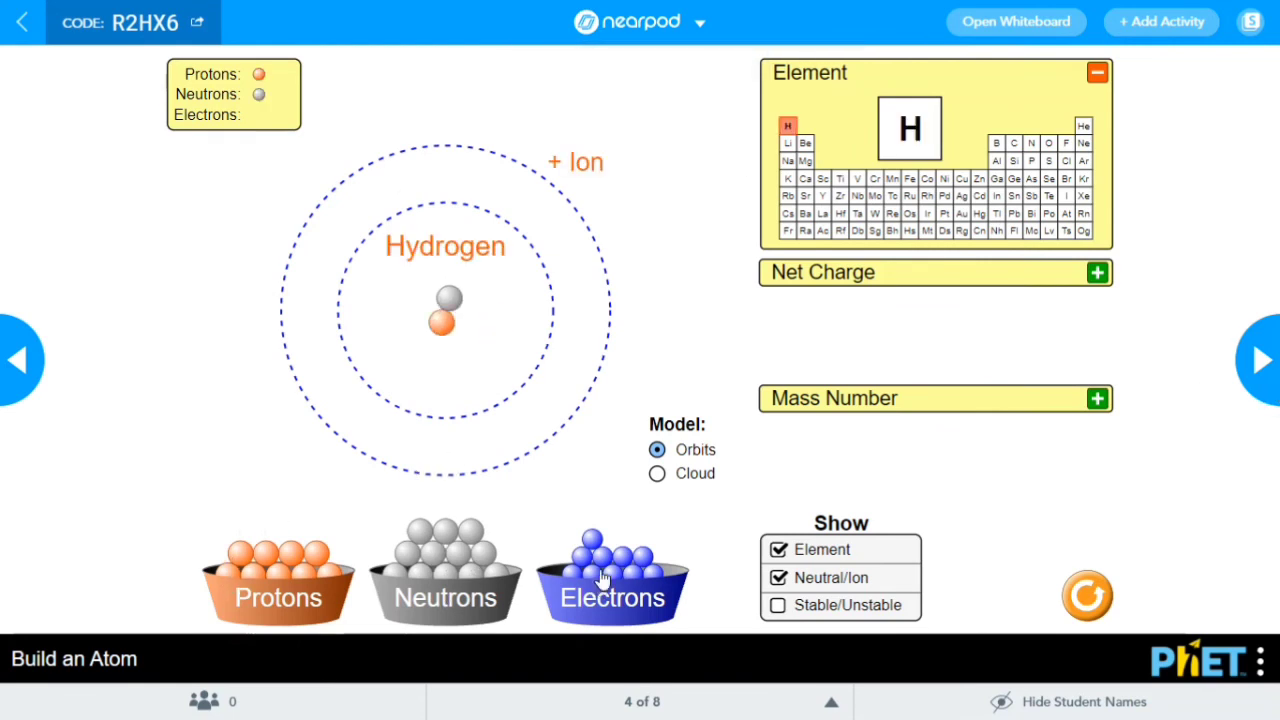
pyautogui.moveTo(592, 540); pyautogui.dragTo(460, 305)
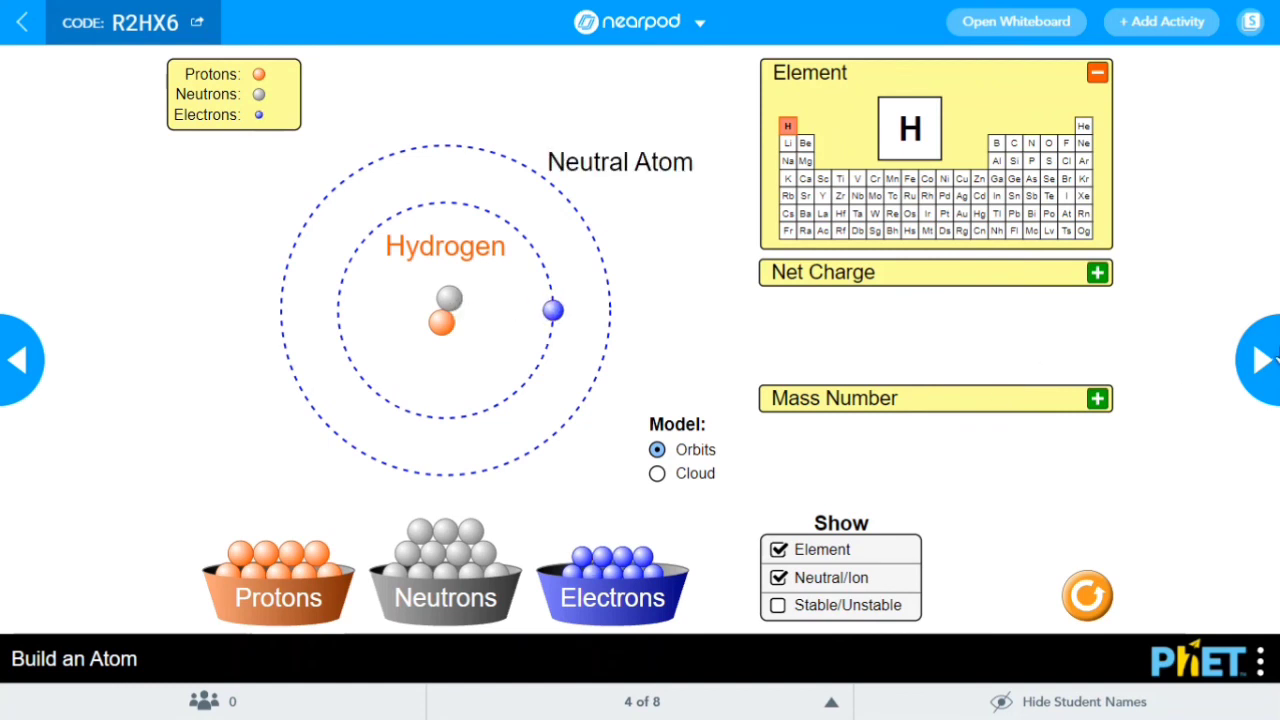
# Advance past the Belajar Membaca title slide to the underwater VR scene and look around the diver and the coral reef.
pyautogui.click(1274, 360)
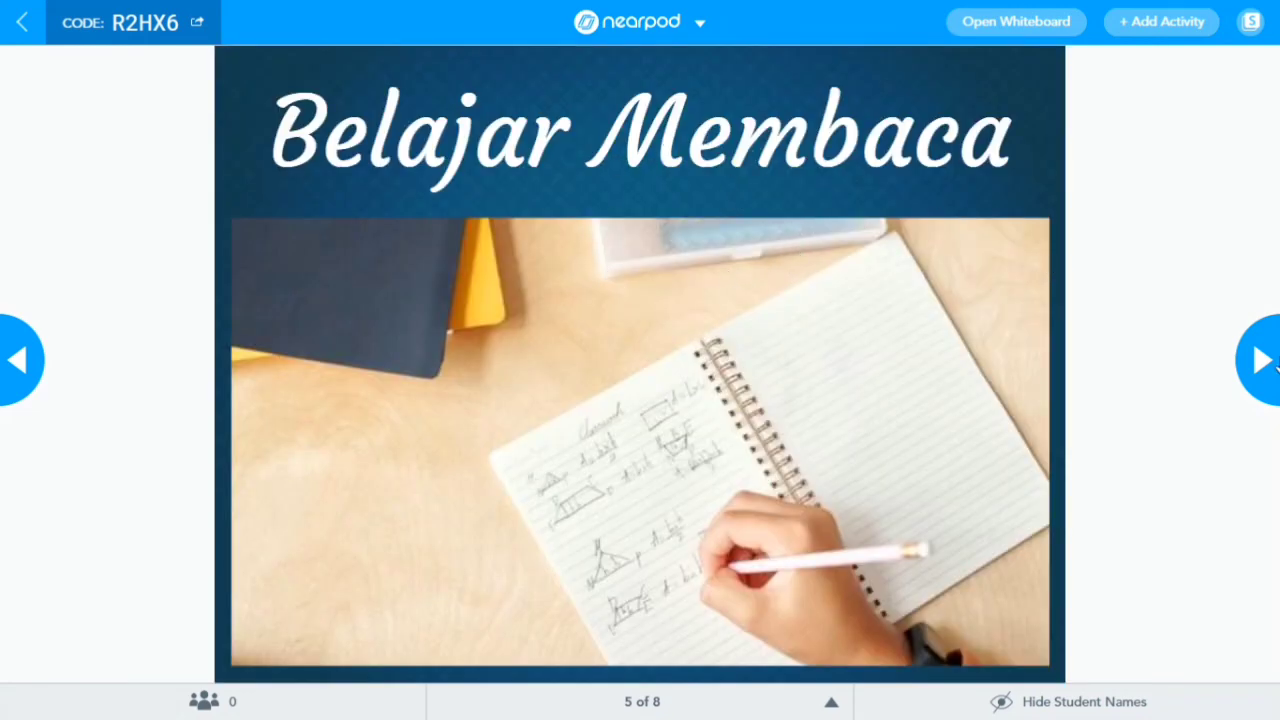
pyautogui.click(1260, 362)
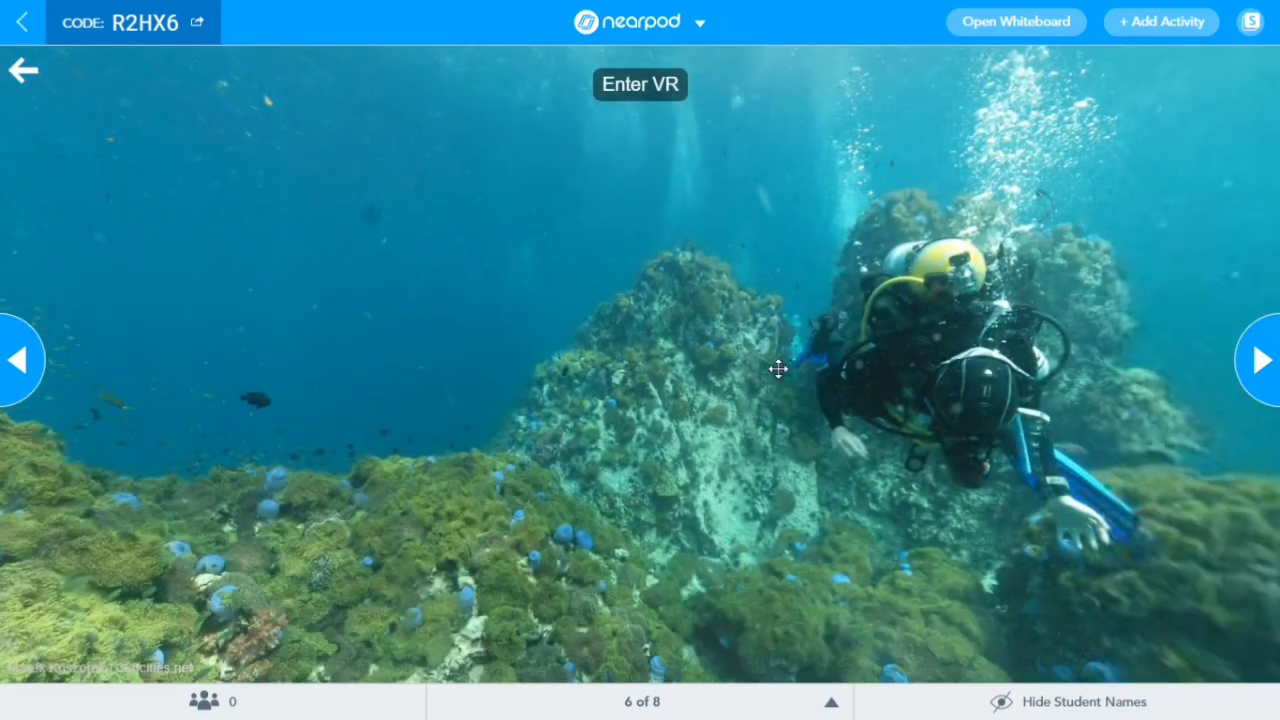
pyautogui.moveTo(778, 369); pyautogui.dragTo(768, 549)
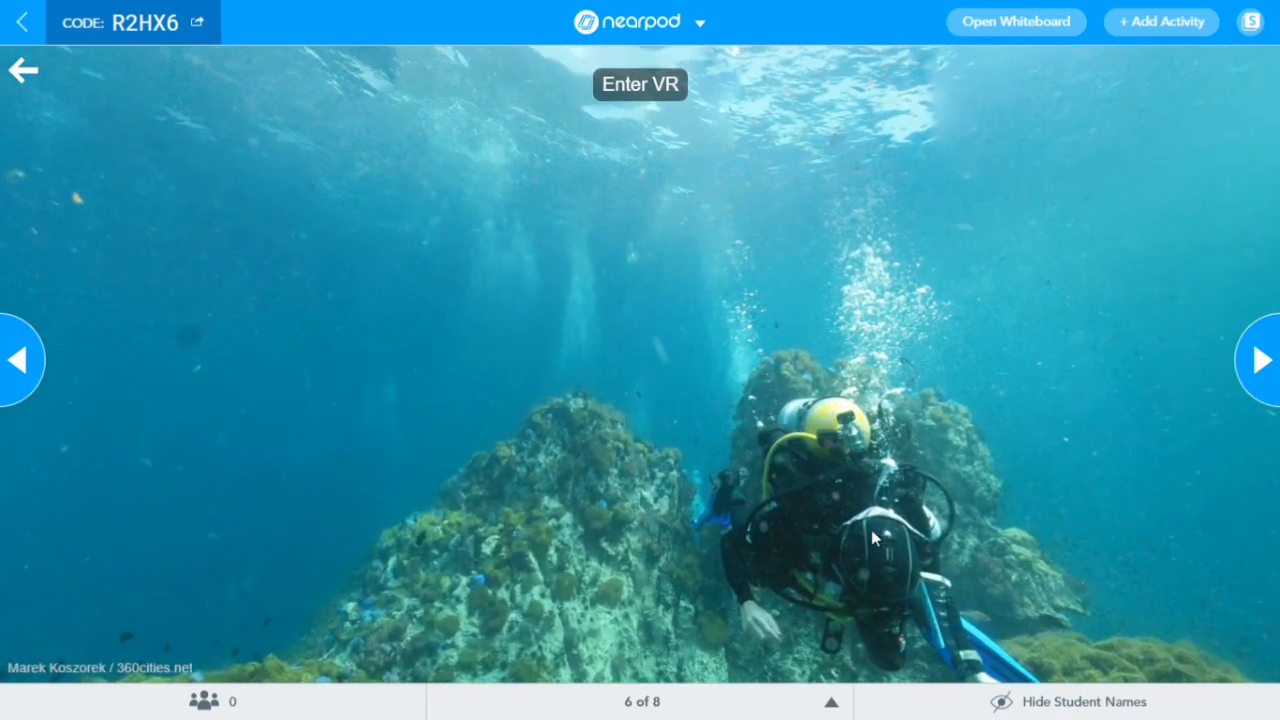
pyautogui.moveTo(822, 512); pyautogui.dragTo(568, 294)
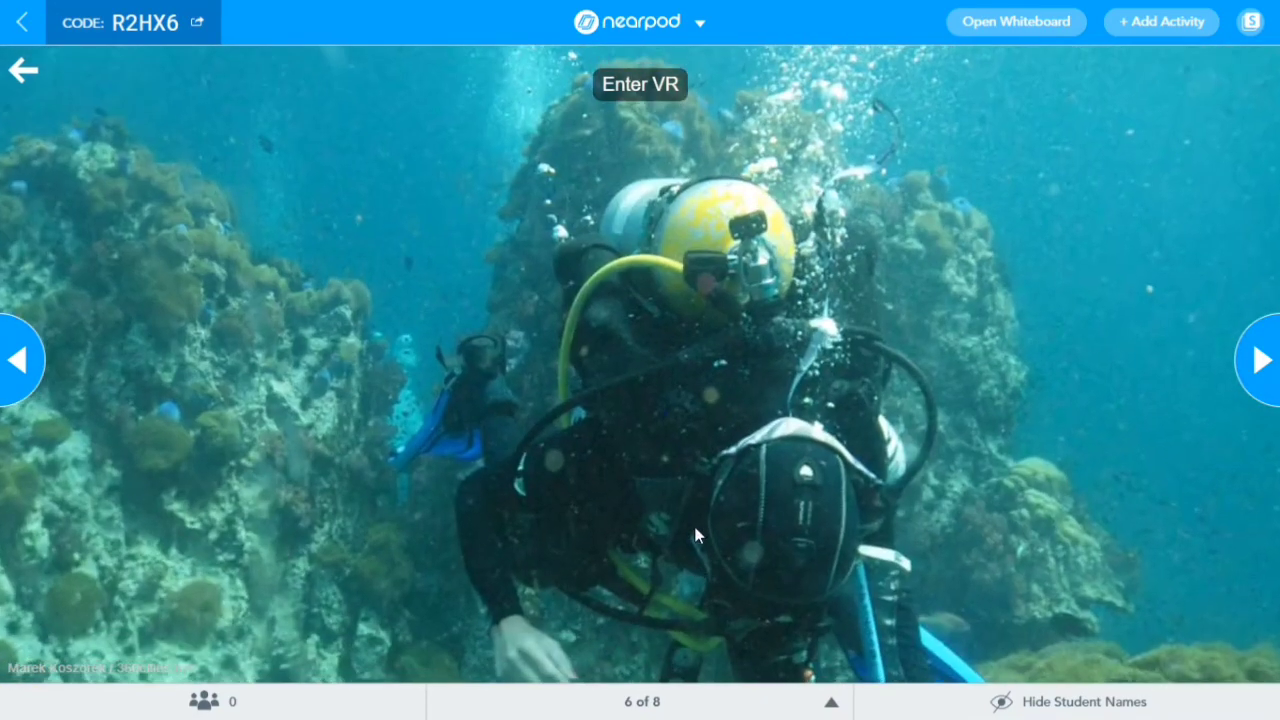
pyautogui.moveTo(694, 534); pyautogui.dragTo(651, 239)
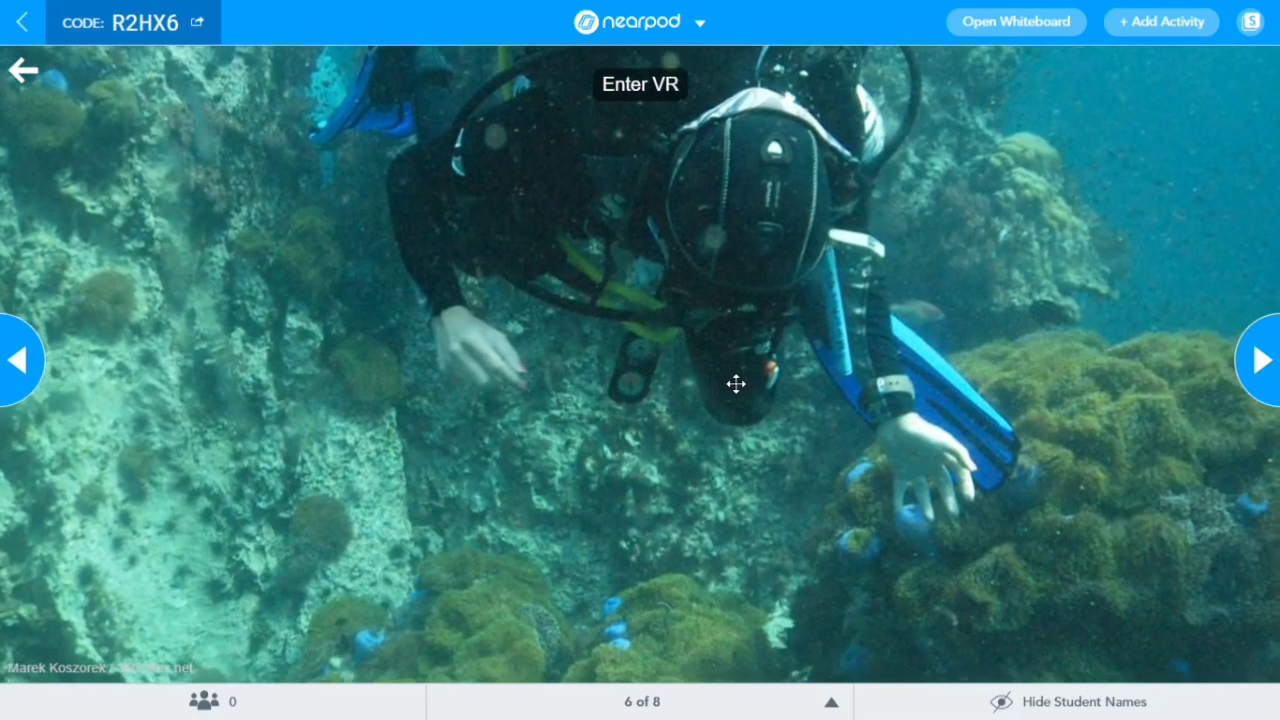
pyautogui.moveTo(736, 384); pyautogui.dragTo(645, 190)
pyautogui.moveTo(747, 496); pyautogui.dragTo(634, 205)
pyautogui.moveTo(719, 348); pyautogui.dragTo(691, 206)
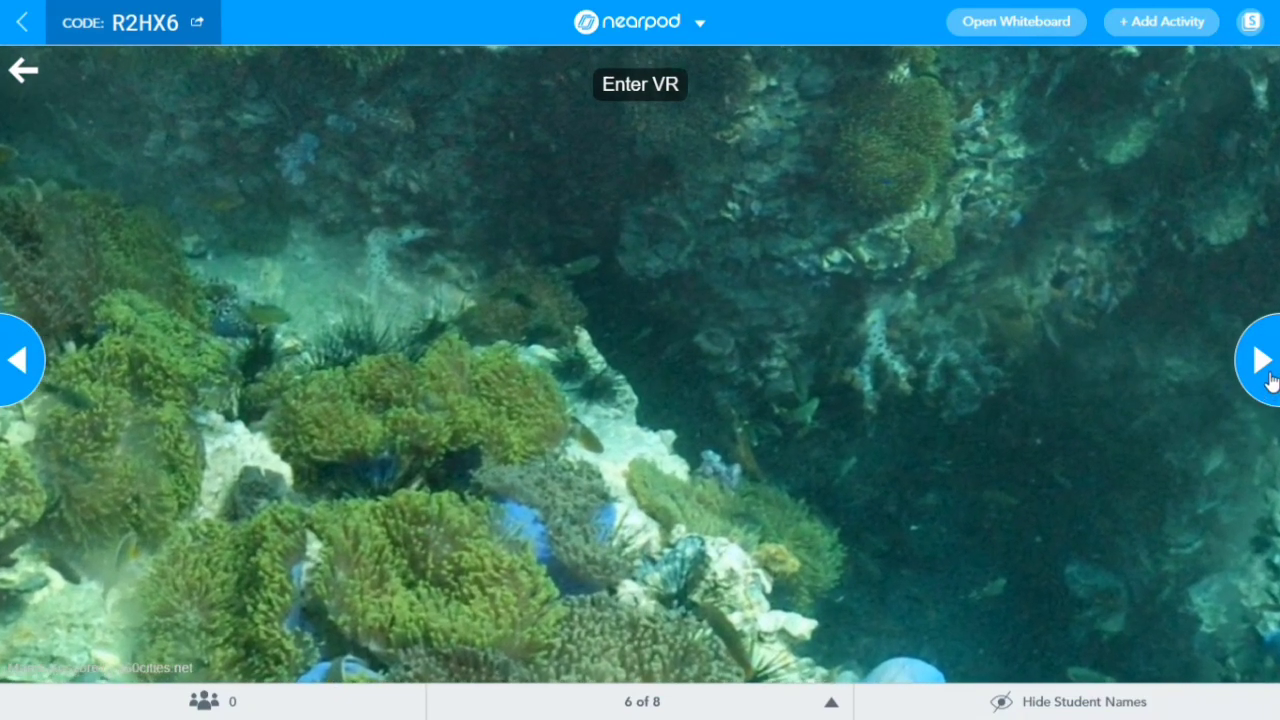
# Advance to the Collaborate Board and require approval of student comments before posting, applied for the rest of the session.
pyautogui.click(1262, 362)
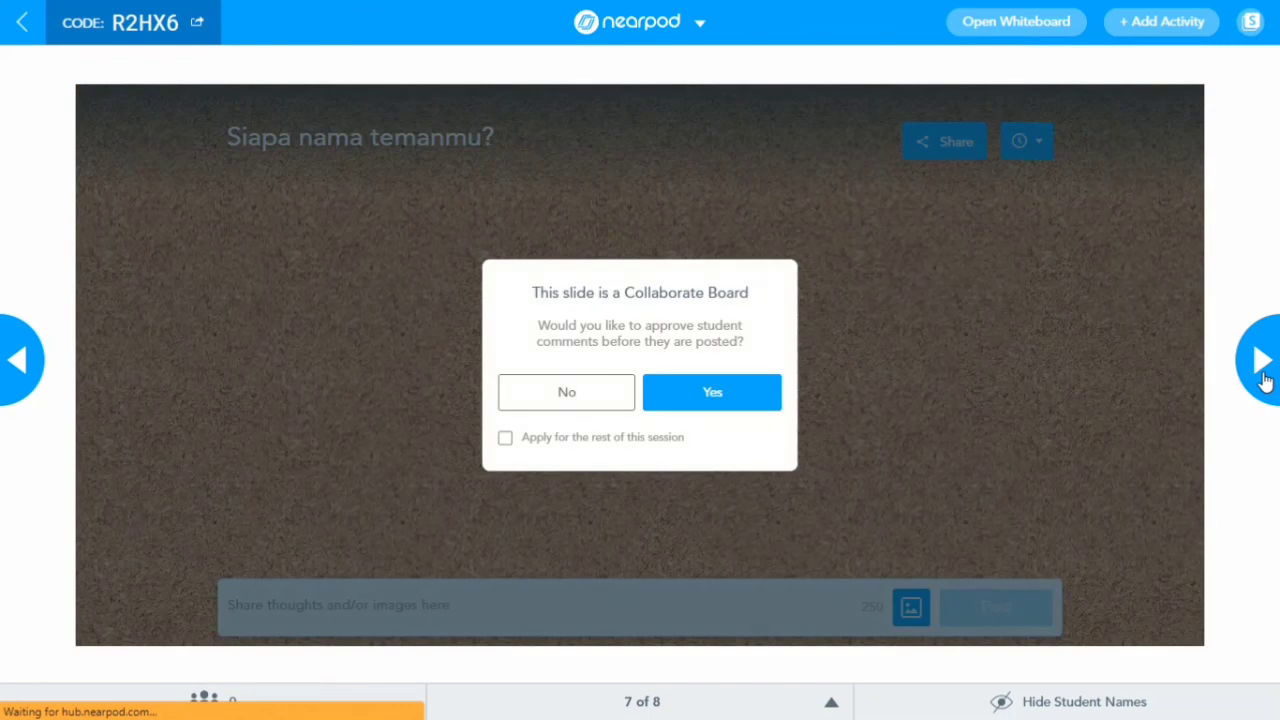
pyautogui.click(537, 438)
pyautogui.click(669, 408)
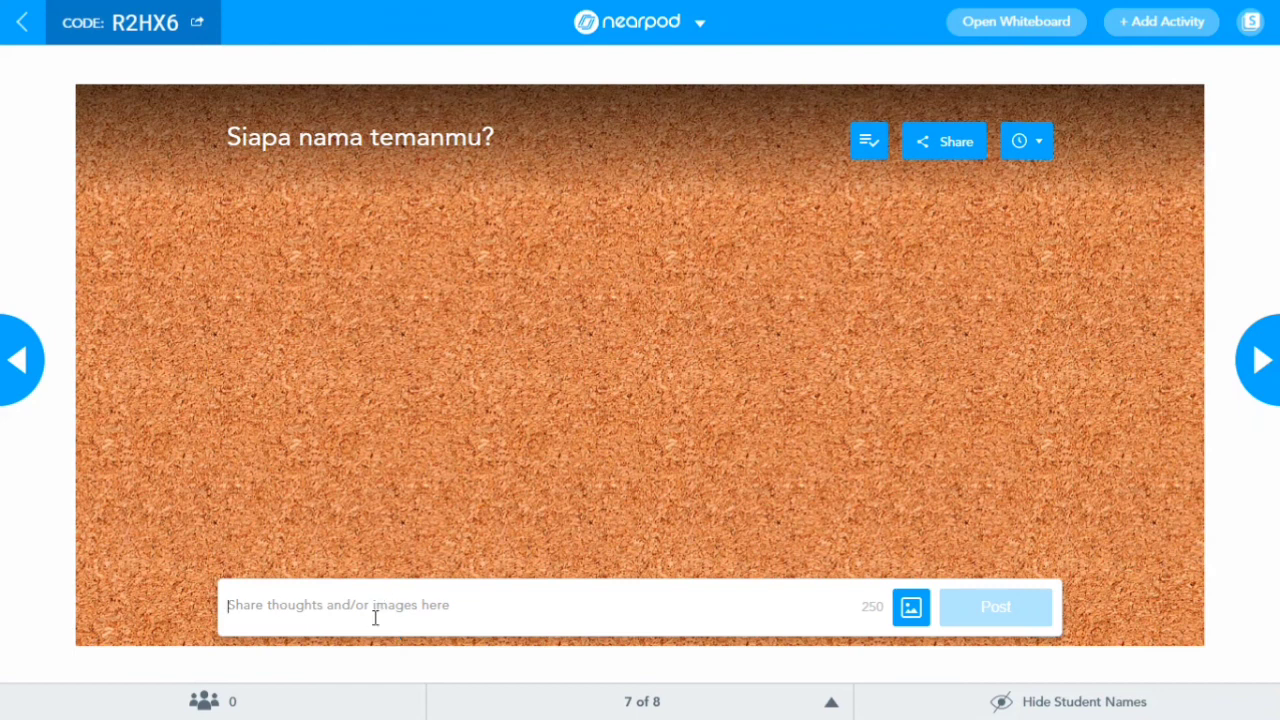
# Post a friend's name as a sample comment on the "Siapa nama temanmu?" board and delete that card.
pyautogui.write('Andi')
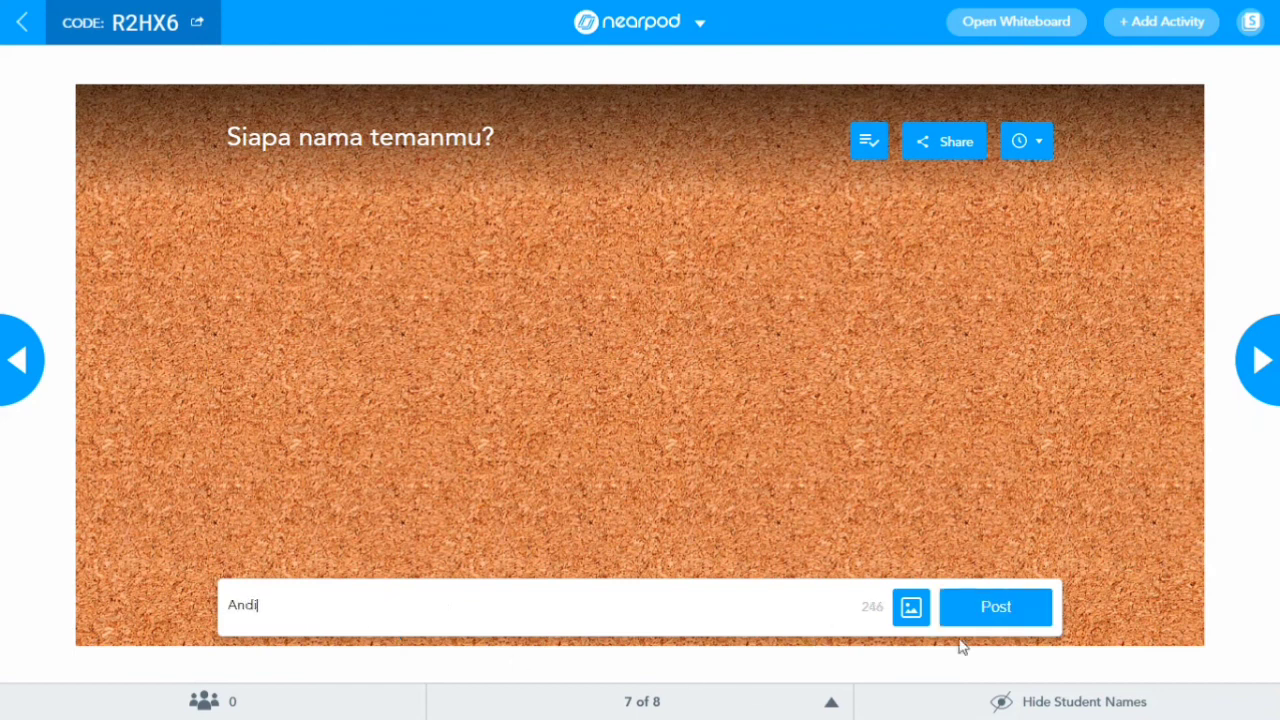
pyautogui.click(1000, 607)
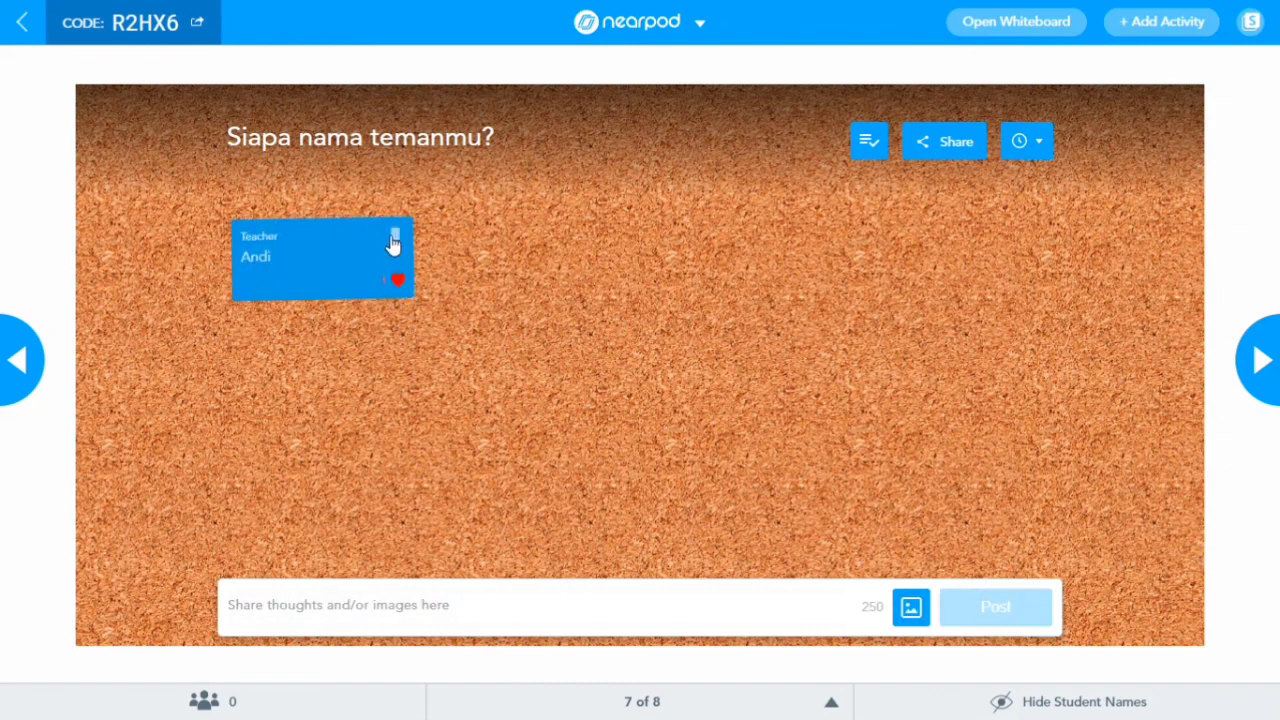
pyautogui.click(393, 242)
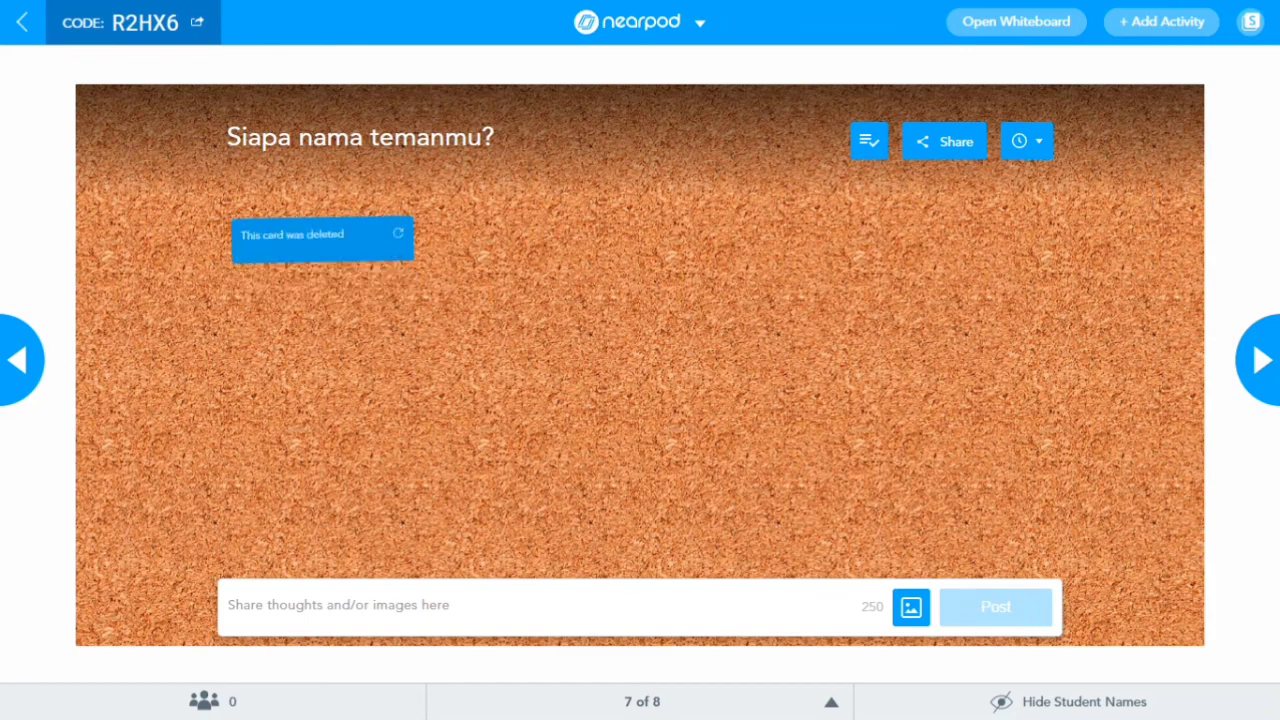
# Advance to the Draw It slide, enlarge its background image for viewing and close the image.
pyautogui.click(1262, 362)
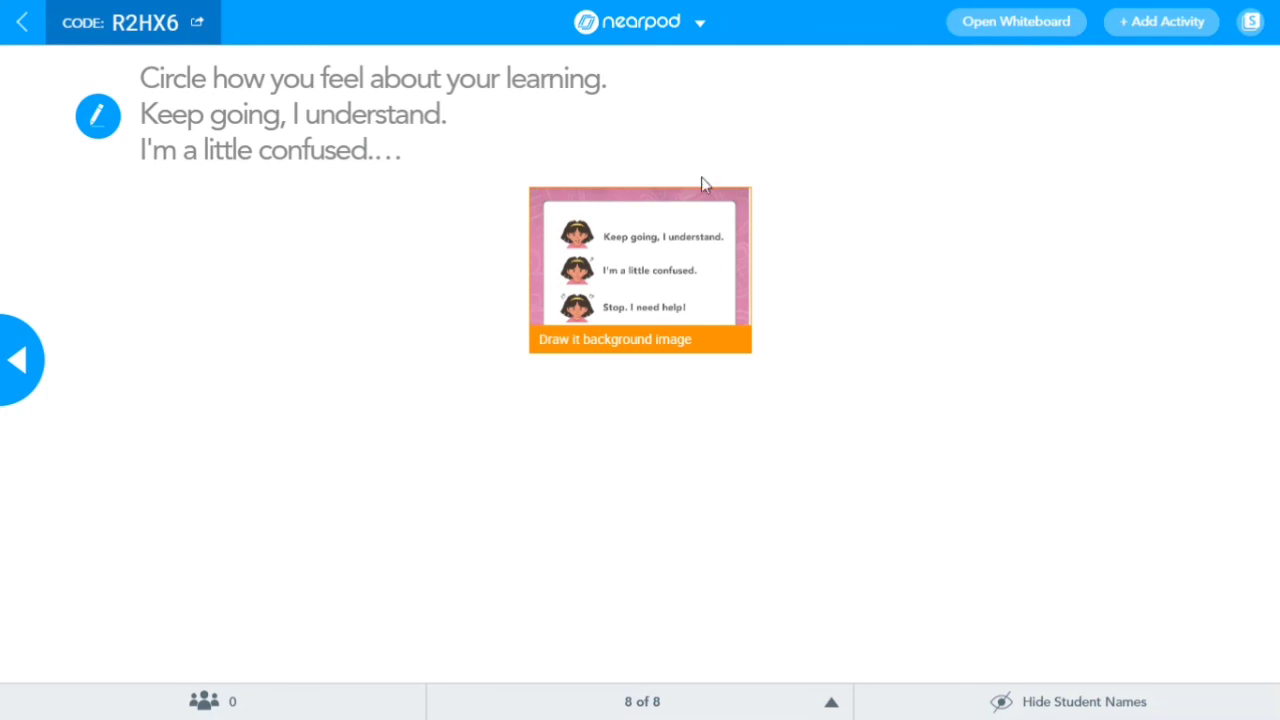
pyautogui.click(648, 320)
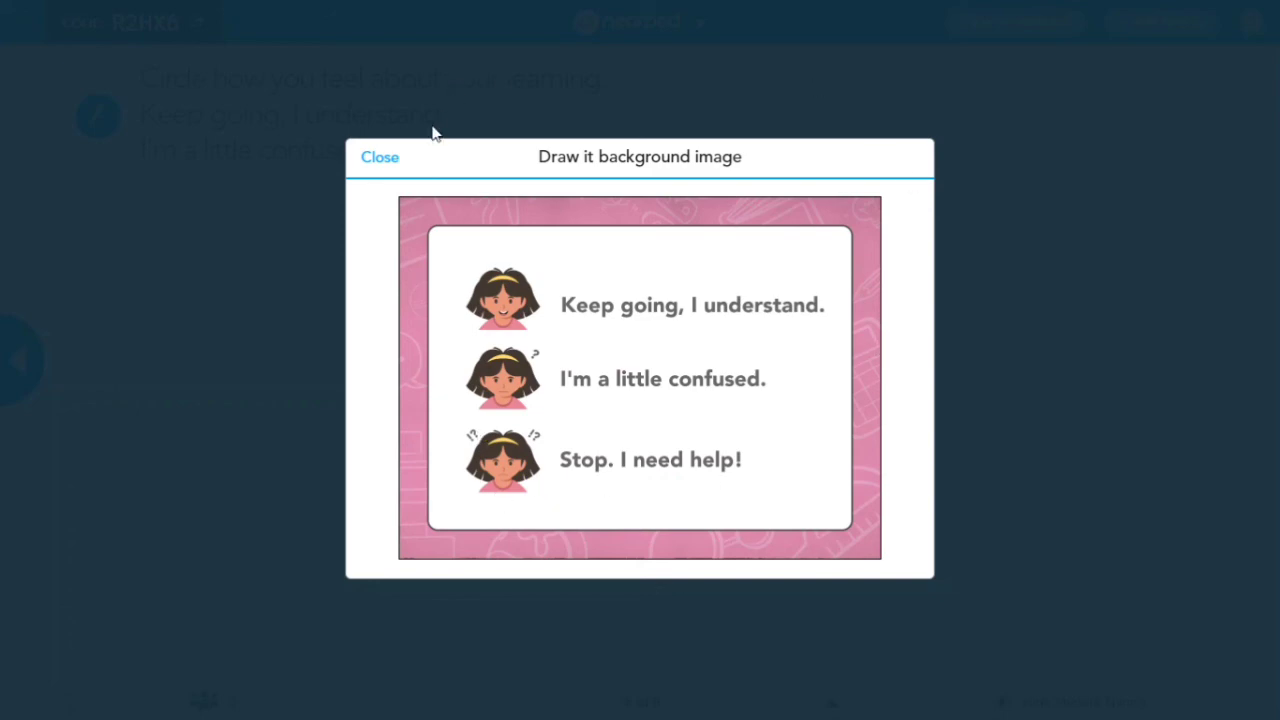
pyautogui.click(393, 159)
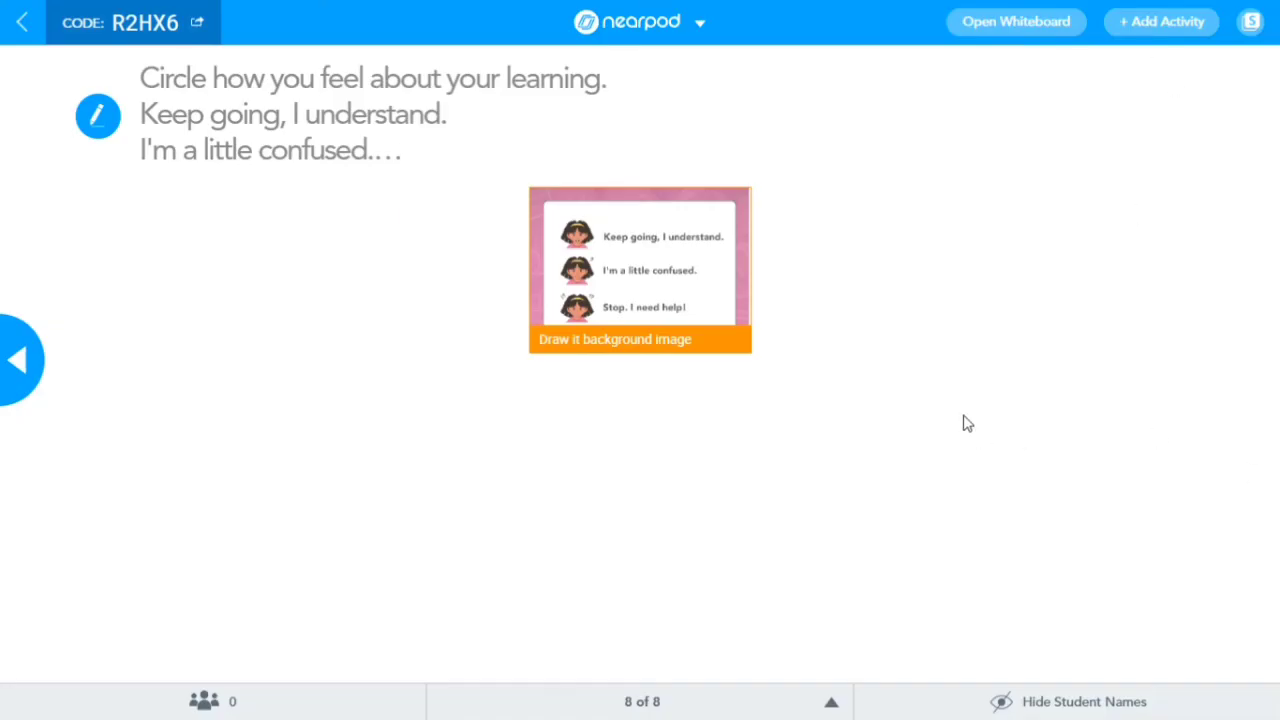
# Leave the live session and return to the My Lessons library.
pyautogui.click(21, 21)
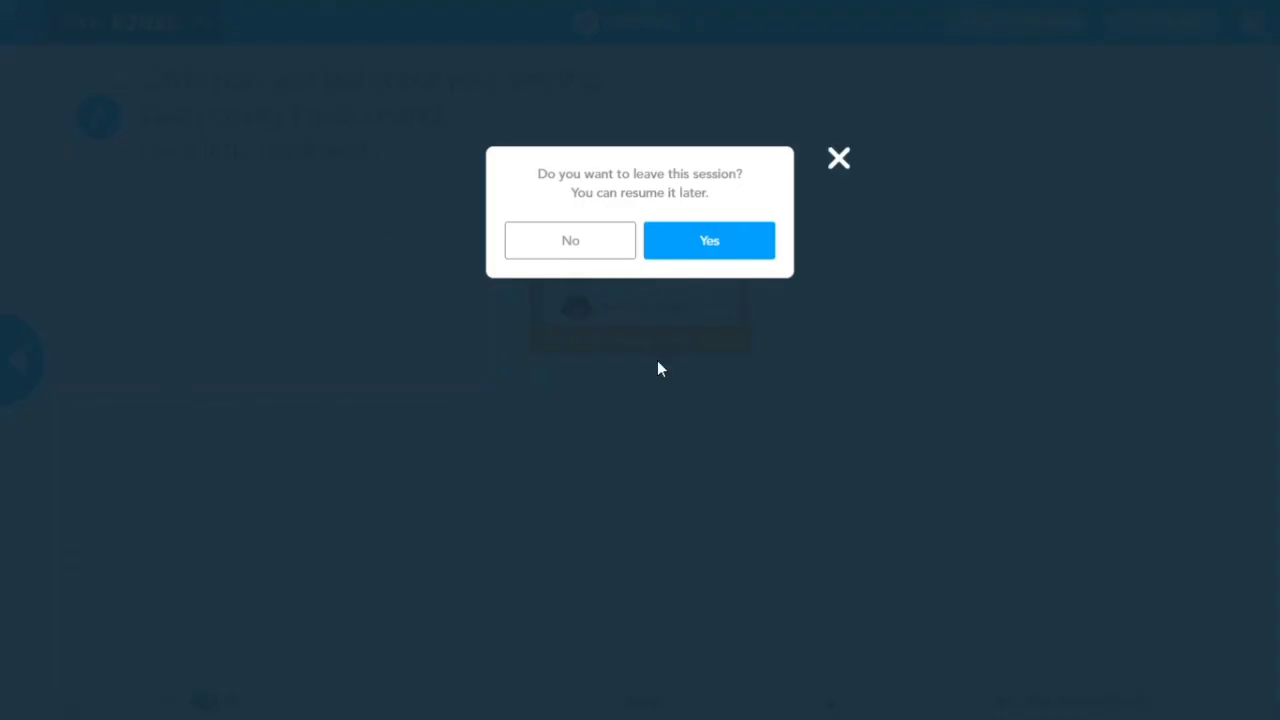
pyautogui.click(691, 254)
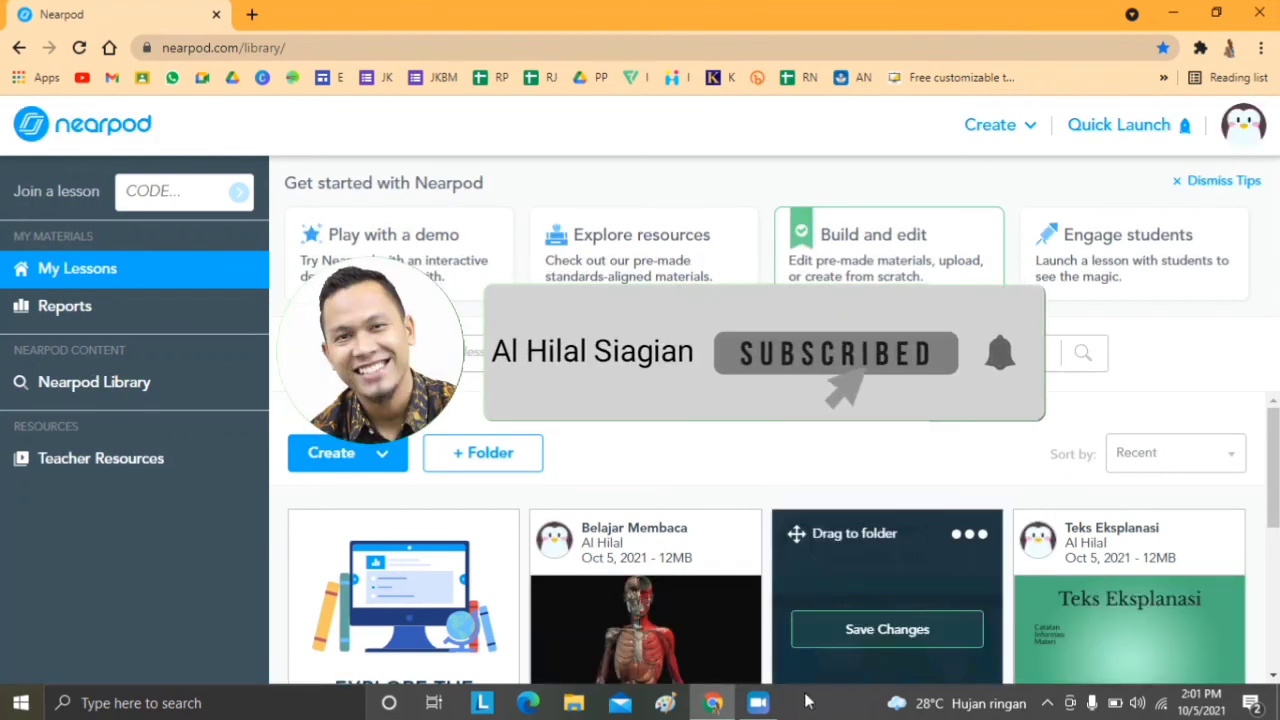
pyautogui.moveTo(758, 703)
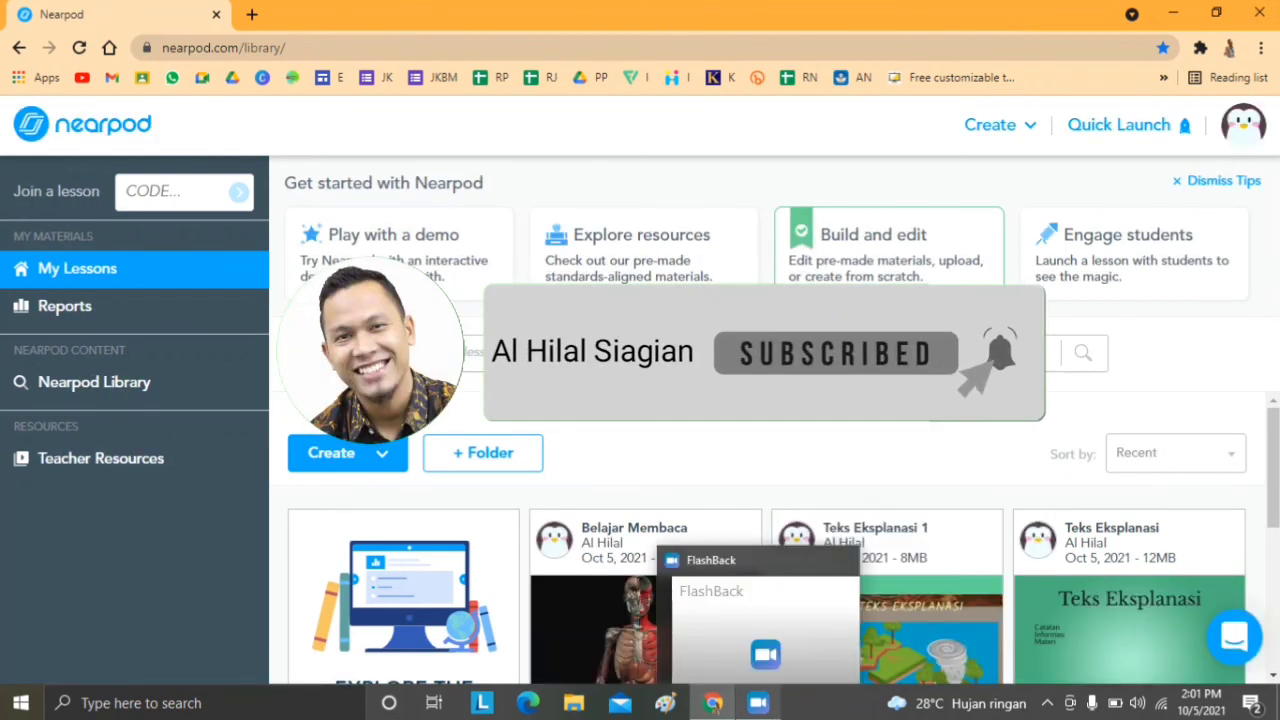